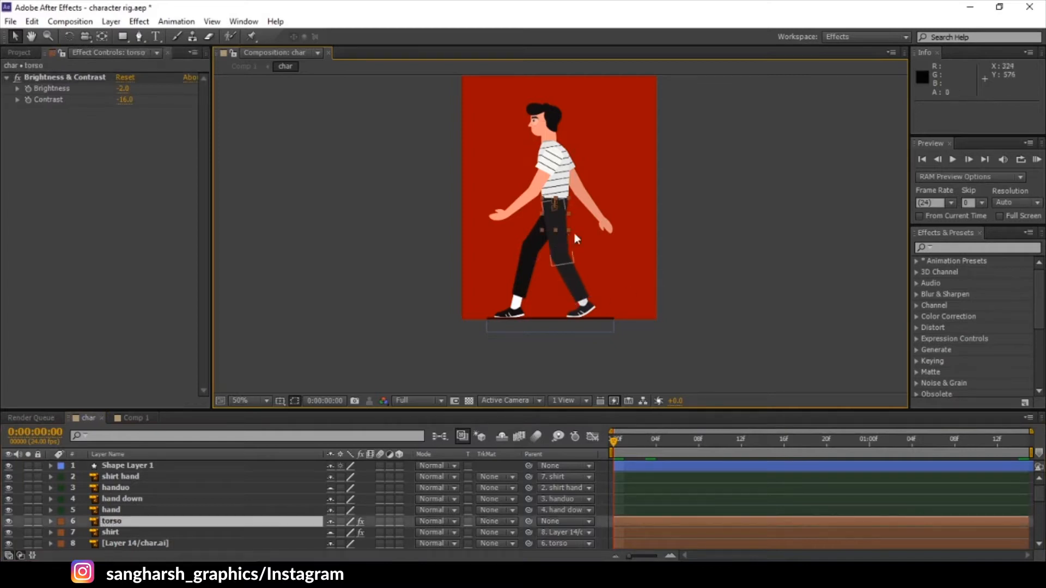
Step: Select all of the character's layers in the composition to examine its separate parts, and clear the selection
click(681, 234)
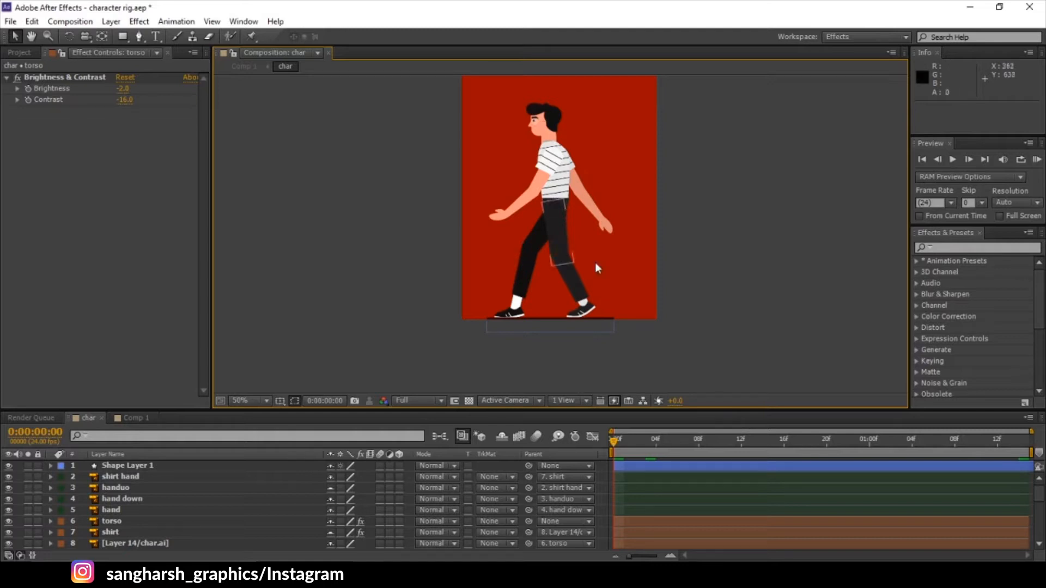
drag(670, 349, 485, 113)
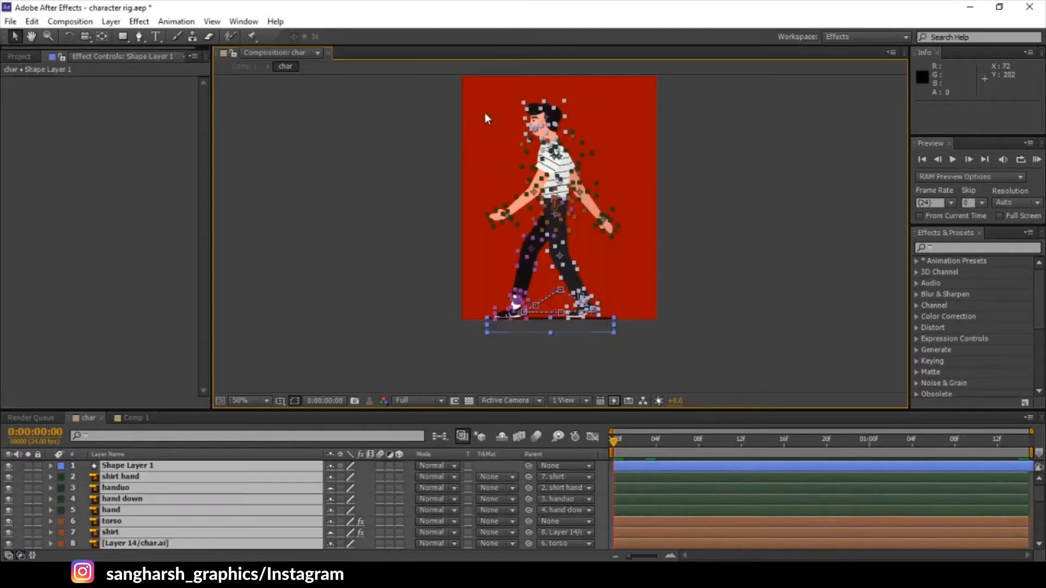
click(394, 251)
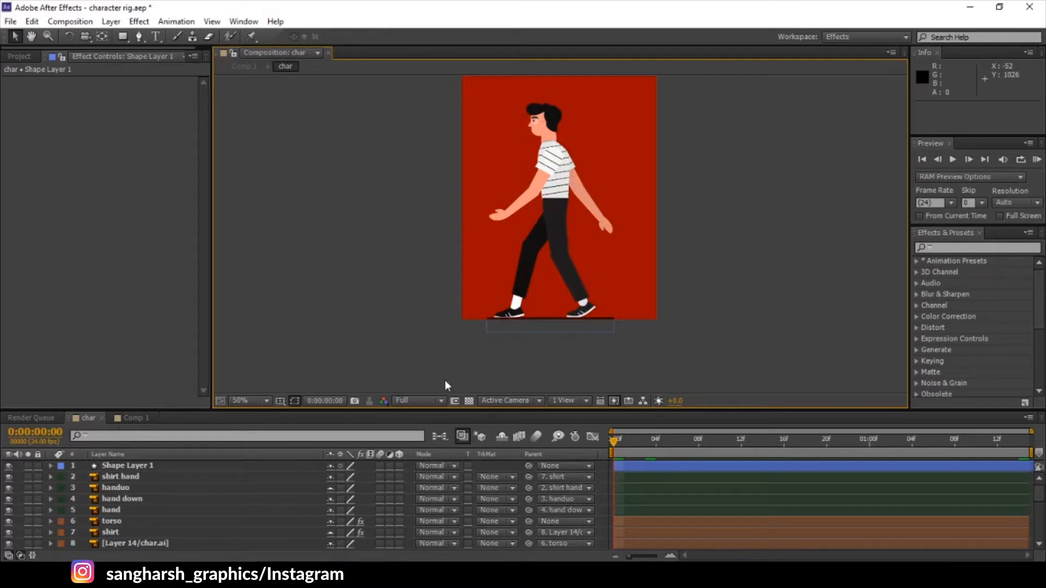
drag(669, 337, 485, 118)
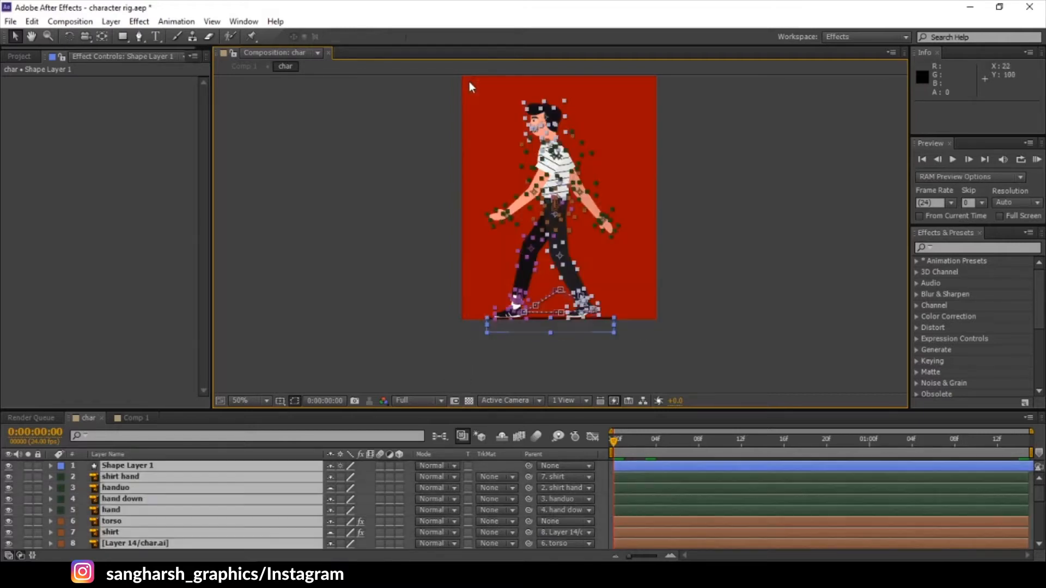
click(393, 260)
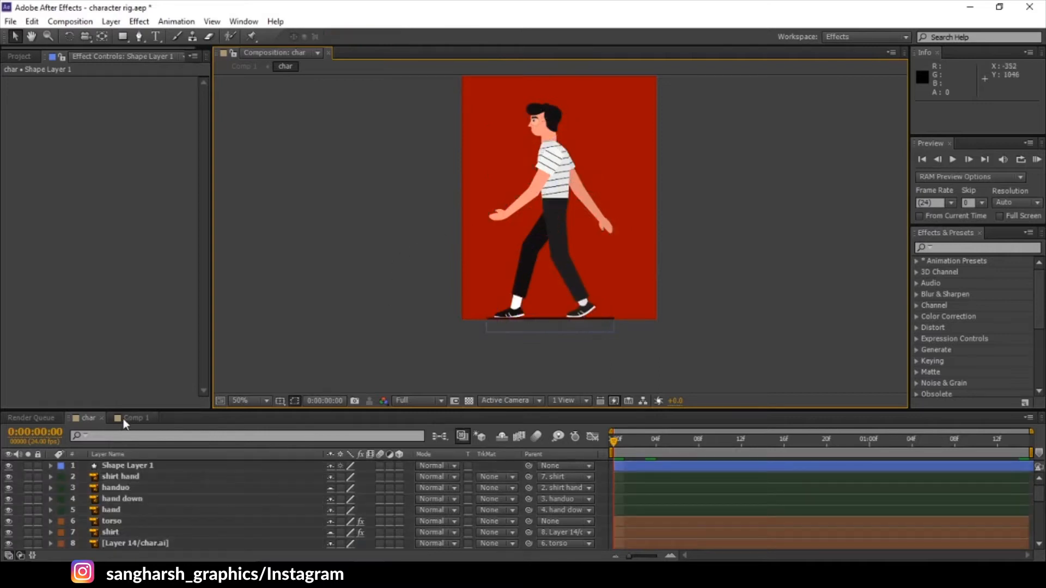
Step: Try to move the shirt hand layer slightly in the composition, and undo the move
click(108, 479)
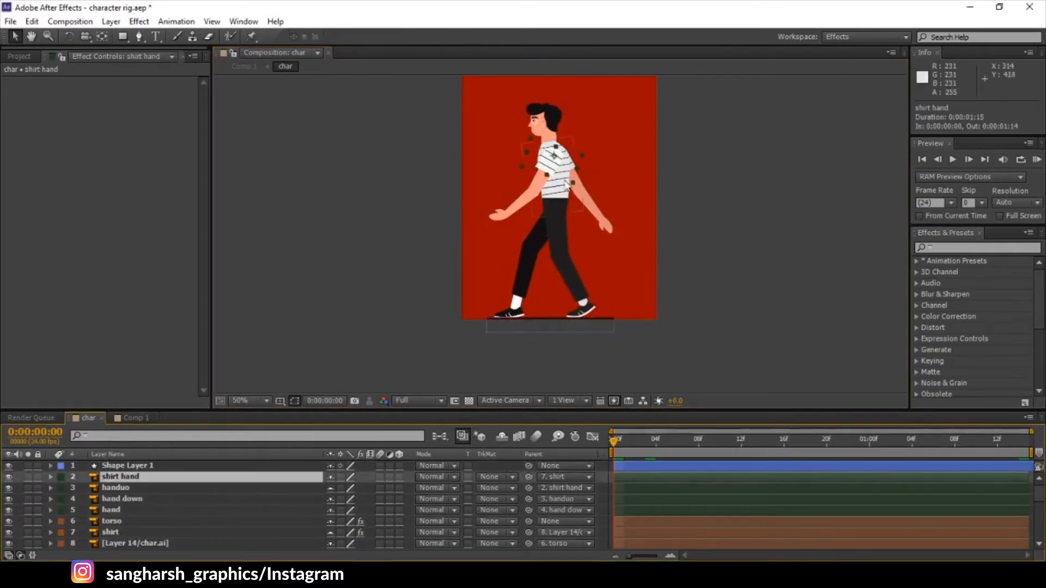
key(period)
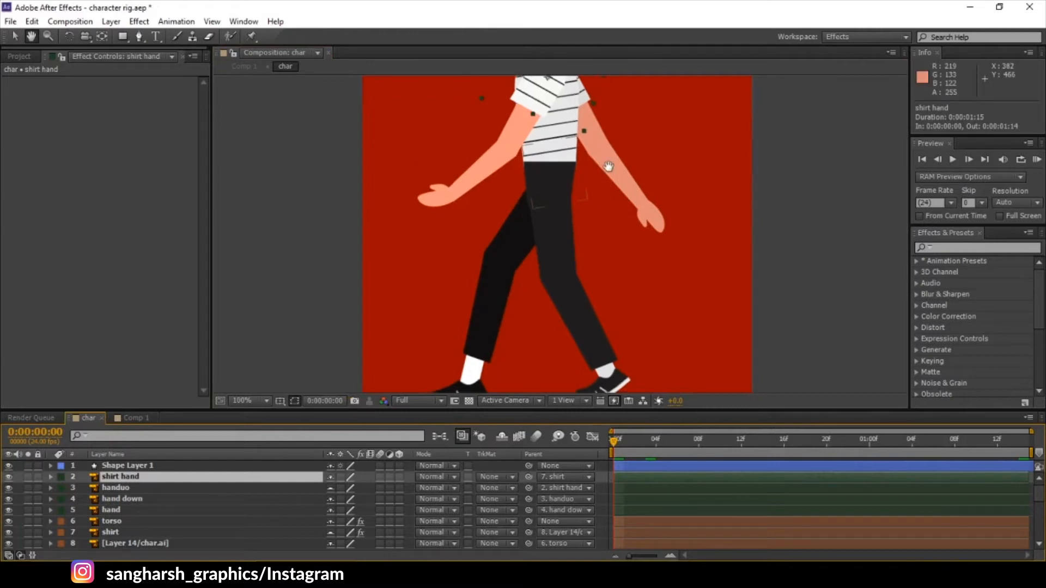
drag(610, 163, 584, 242)
drag(501, 169, 495, 168)
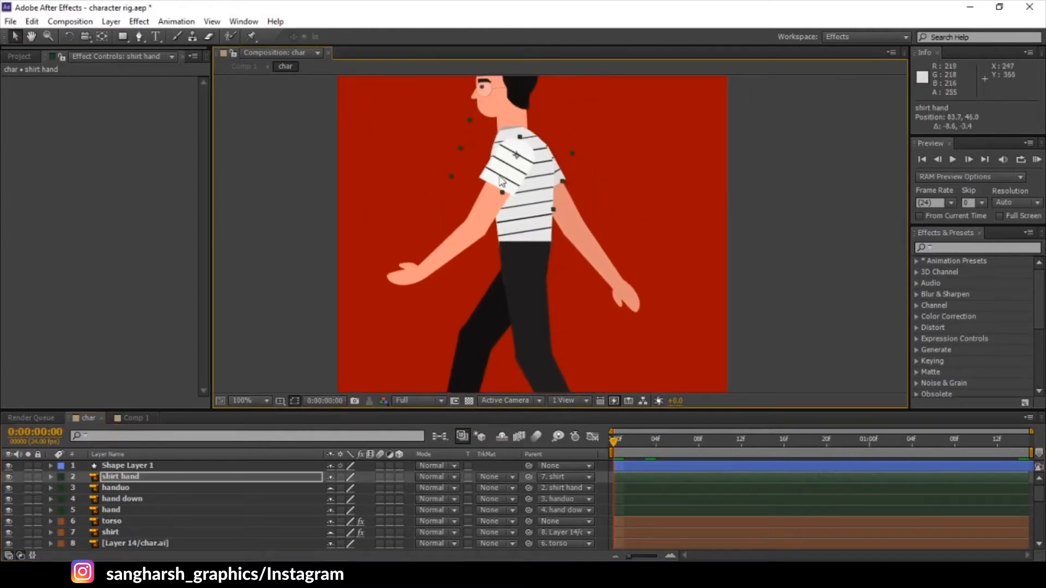
key(ctrl+z)
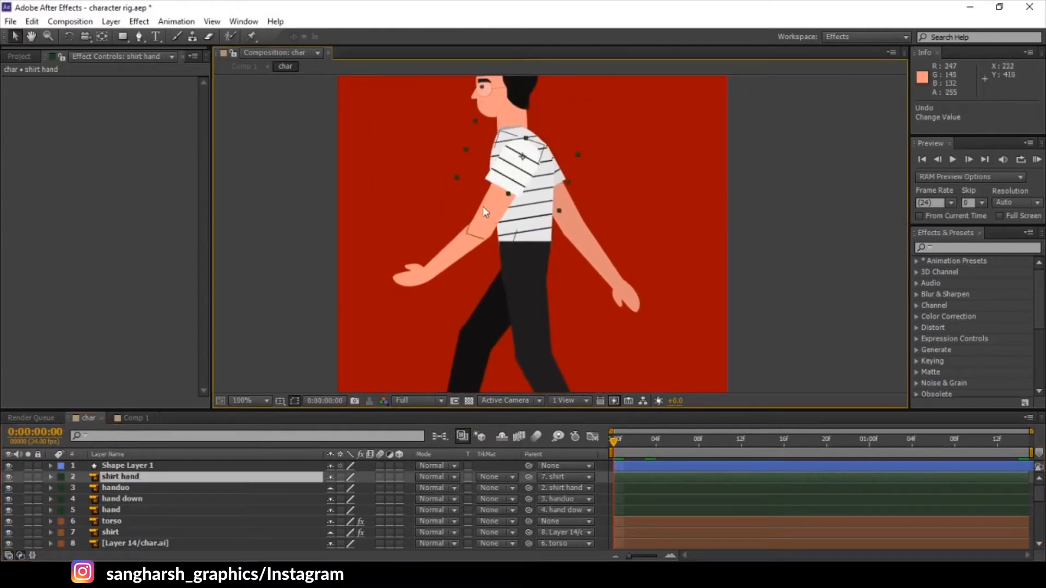
Step: Examine the character's separate parts one by one, including the arm, hand, torso, upper leg, shirt and neck layers
click(492, 209)
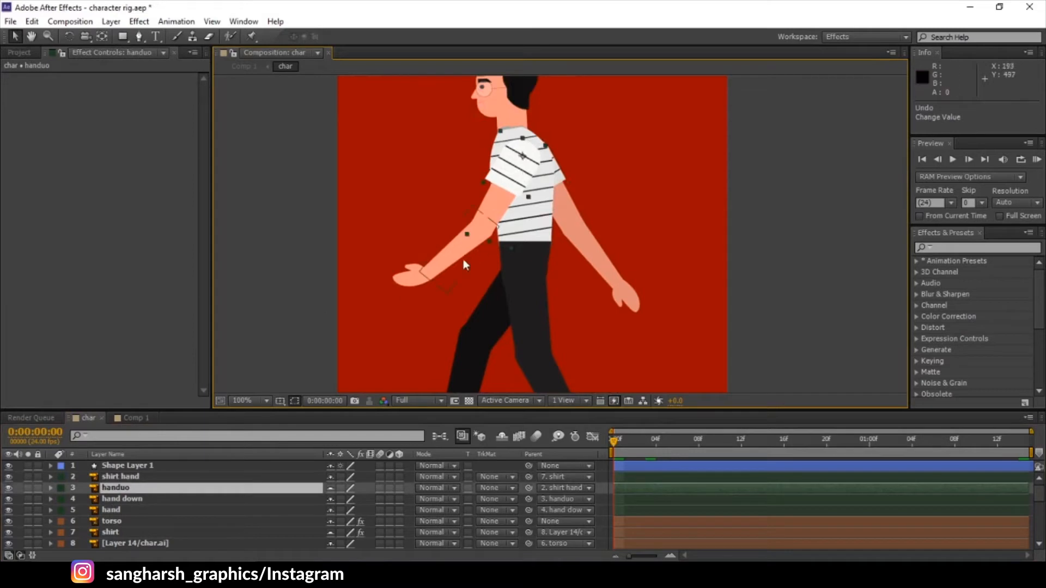
click(434, 269)
click(410, 277)
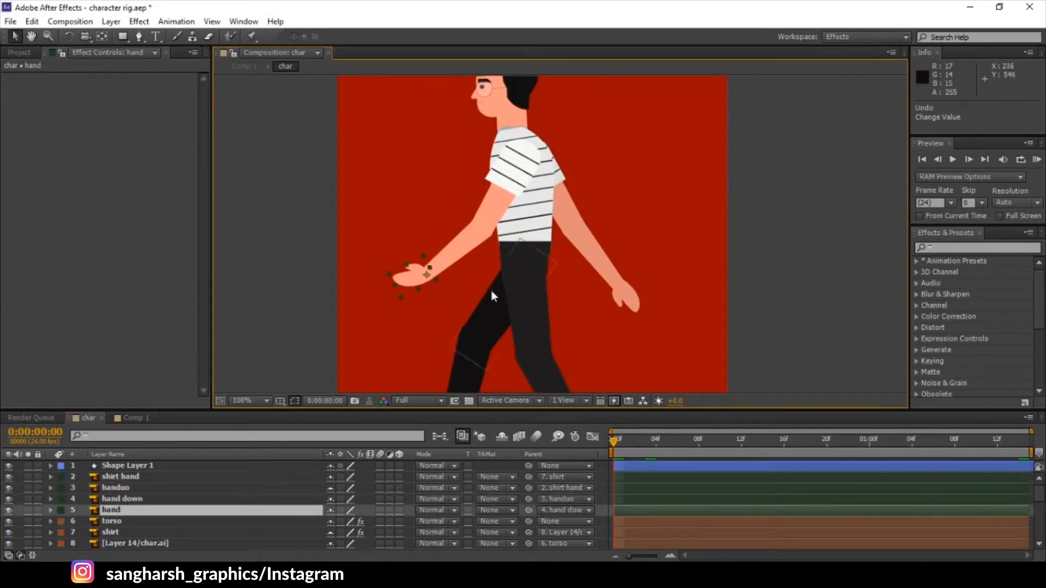
click(521, 288)
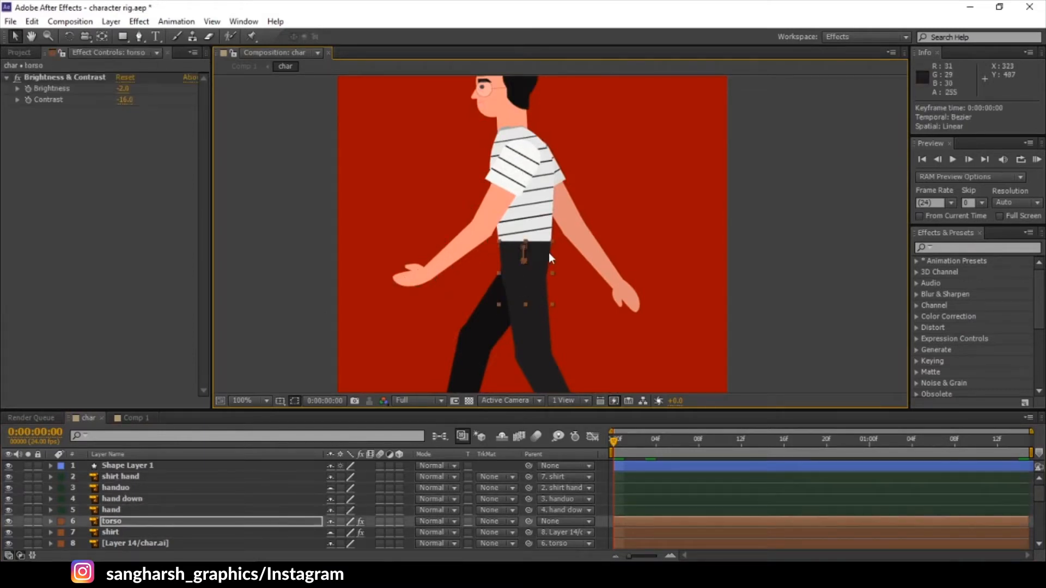
click(523, 344)
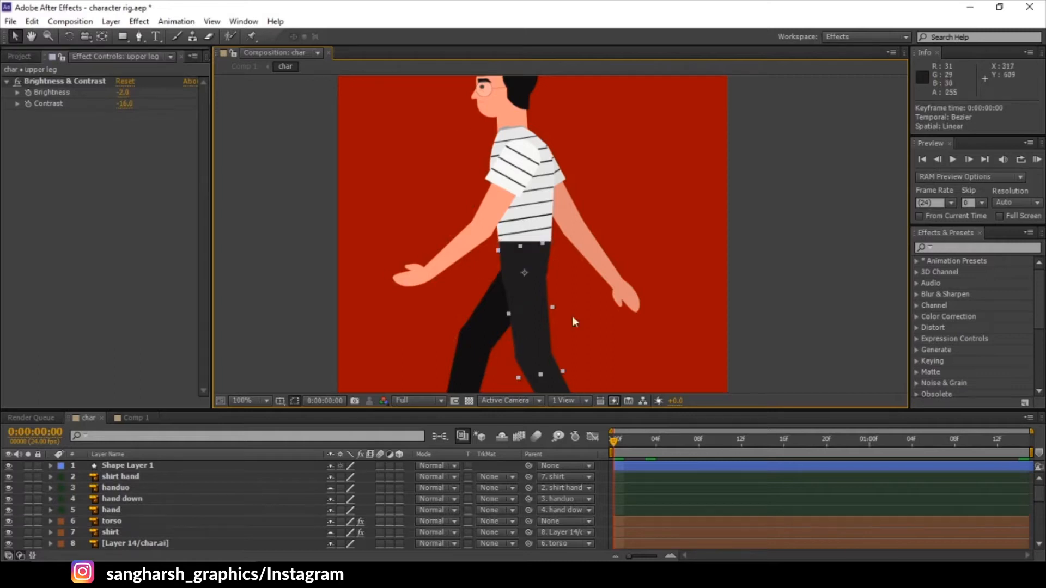
click(532, 177)
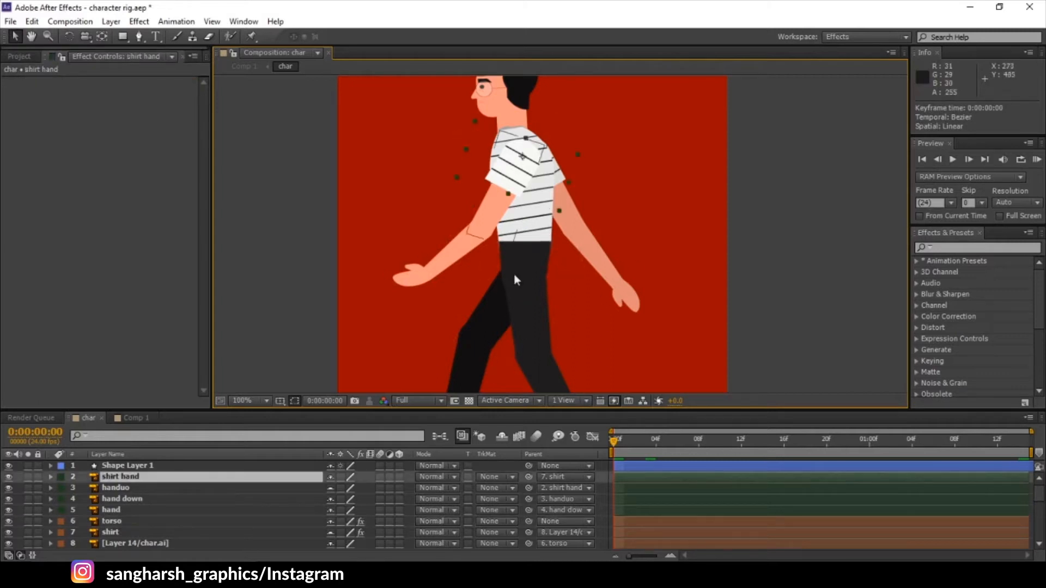
click(524, 322)
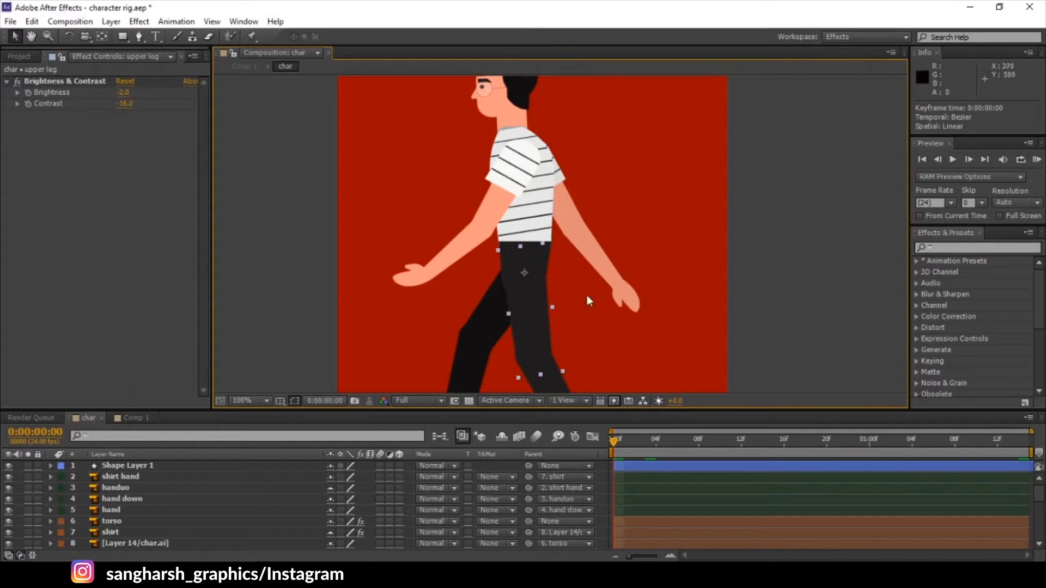
click(498, 109)
click(517, 129)
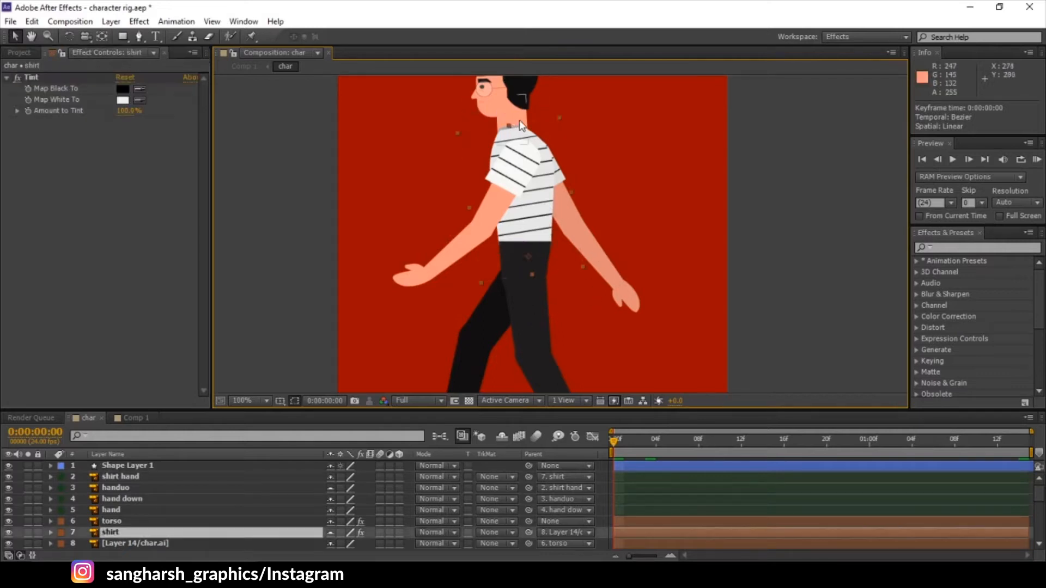
click(518, 120)
scroll(211, 508, down, 5)
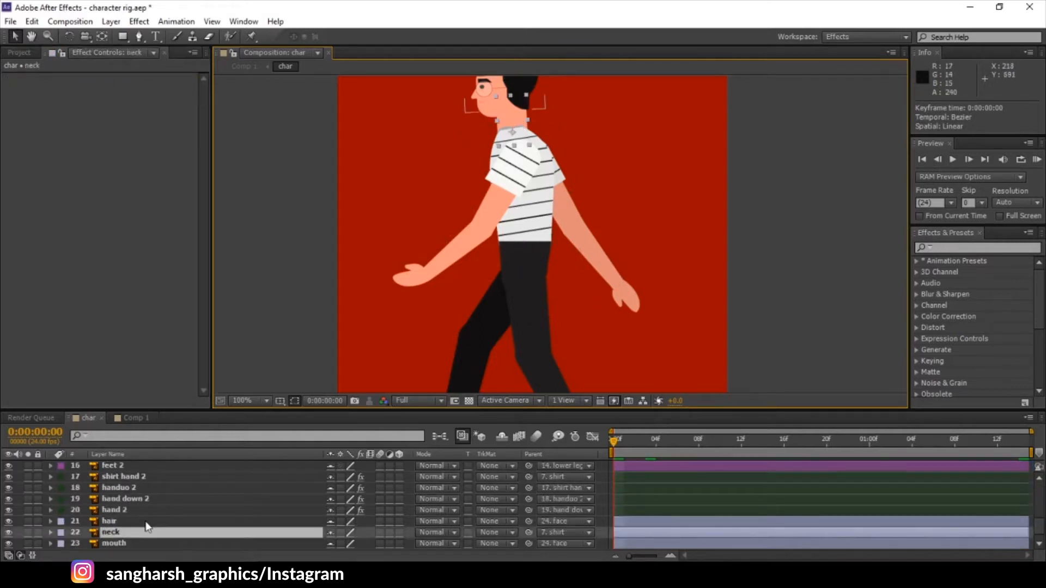
scroll(141, 521, up, 5)
Step: Collapse the char Layers folder in the project and view the import options without importing anything
click(27, 52)
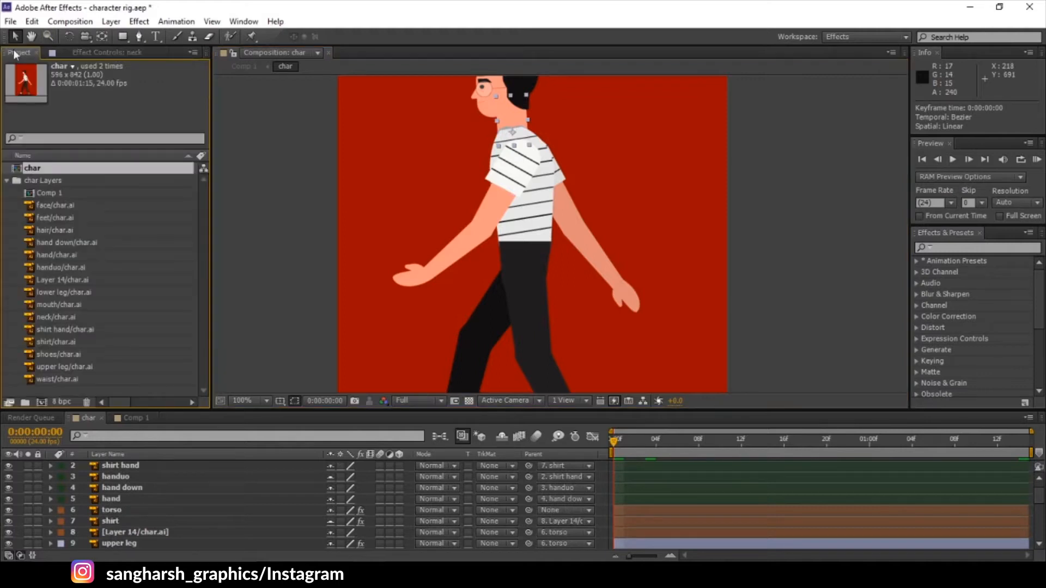
click(7, 181)
right_click(93, 231)
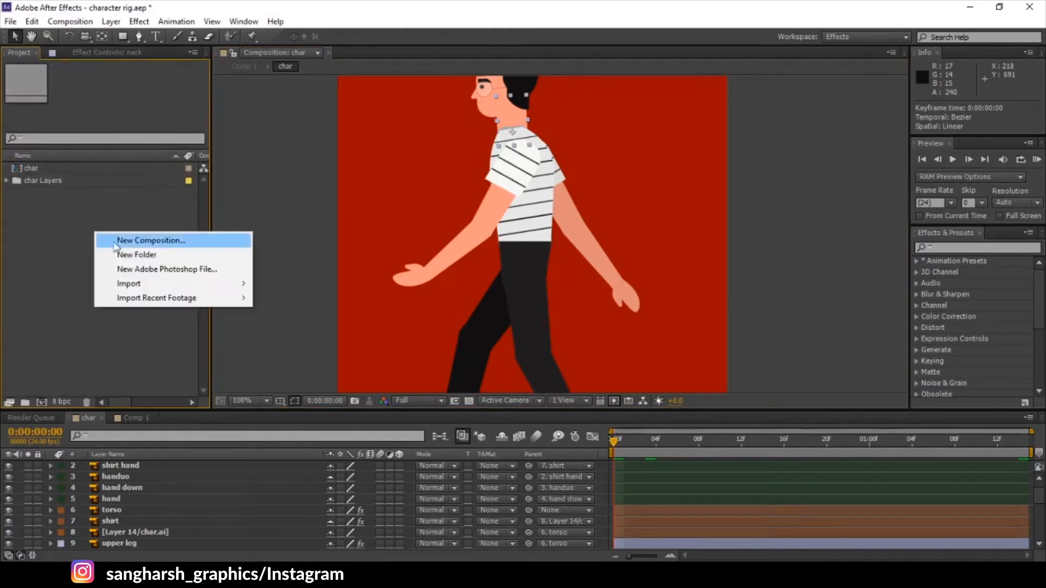
mouse_move(160, 280)
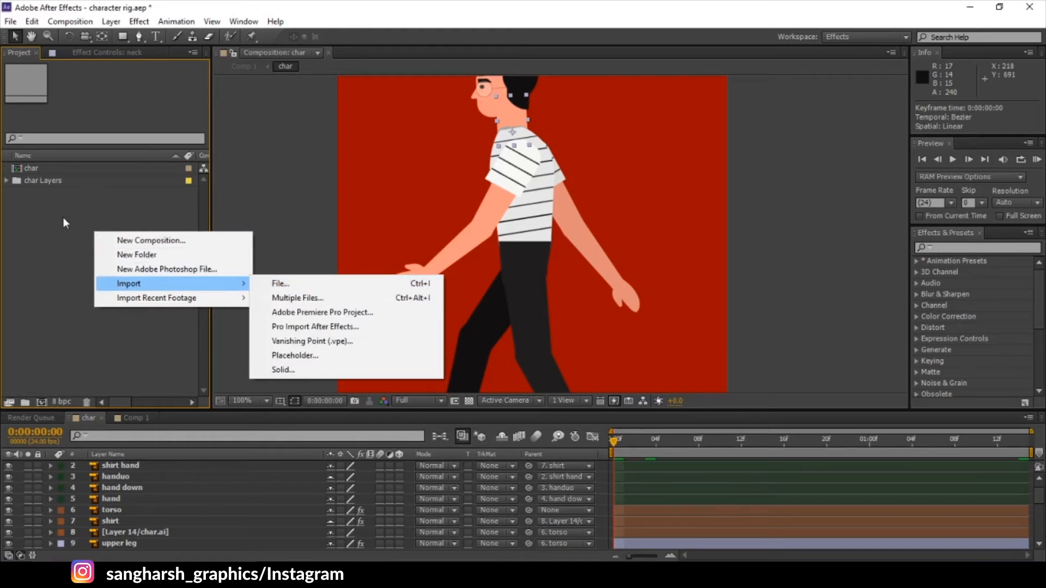
click(77, 217)
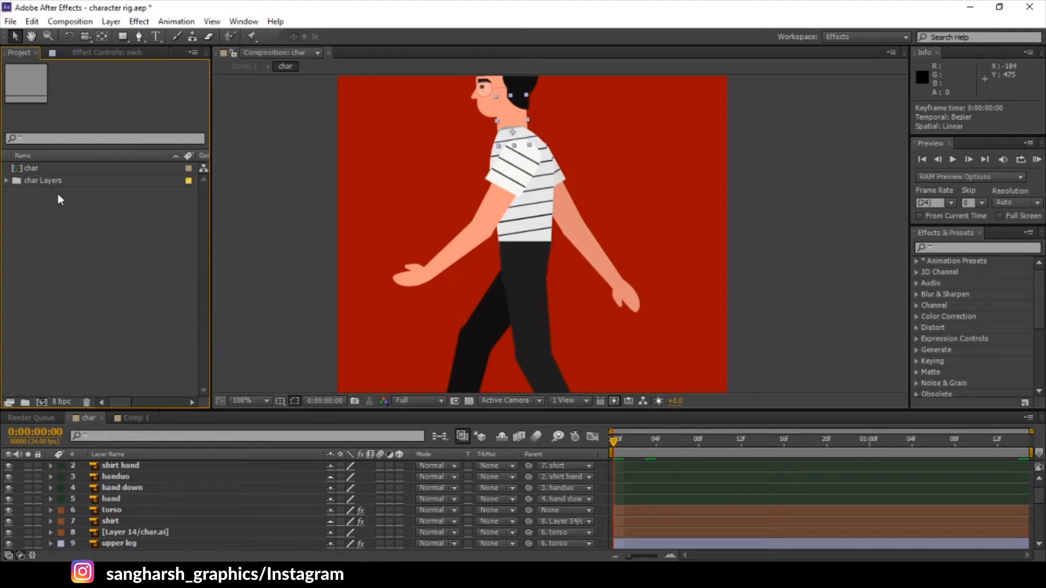
Step: Examine the named layers of the char composition, selecting torso, face, mouth and shirt hand
click(130, 505)
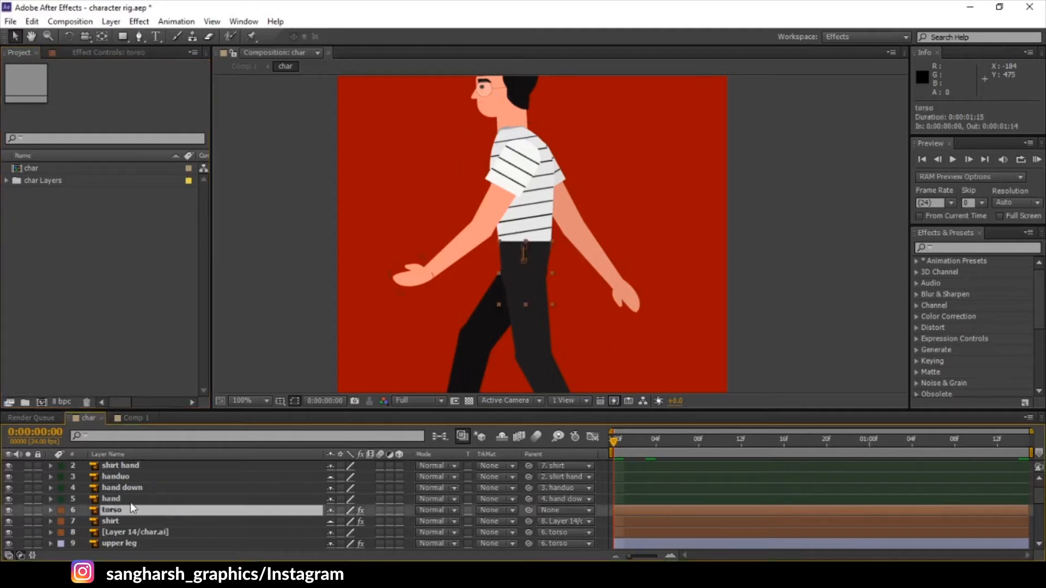
click(330, 522)
scroll(110, 516, down, 3)
scroll(110, 522, down, 12)
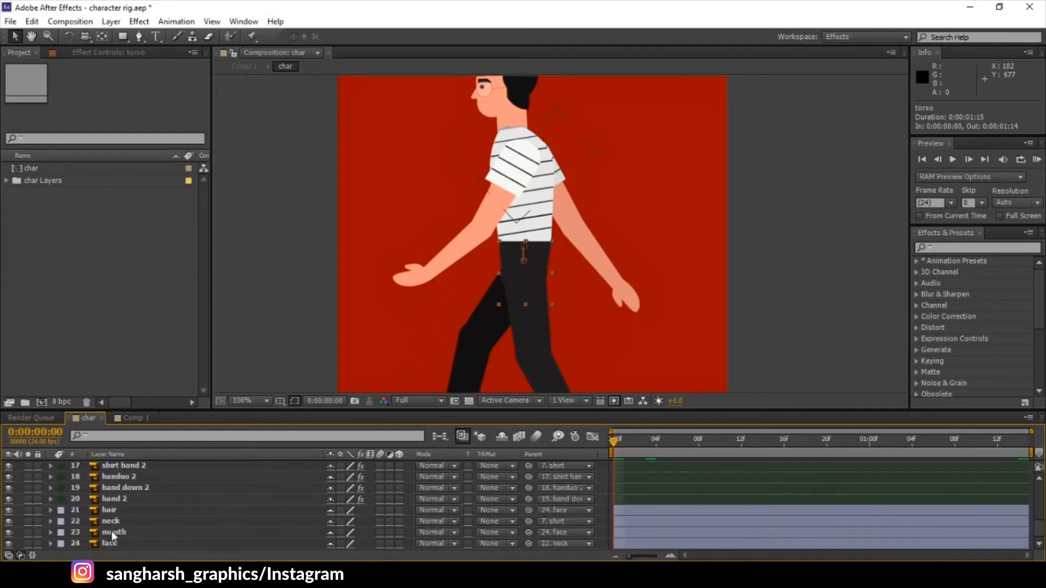
click(131, 544)
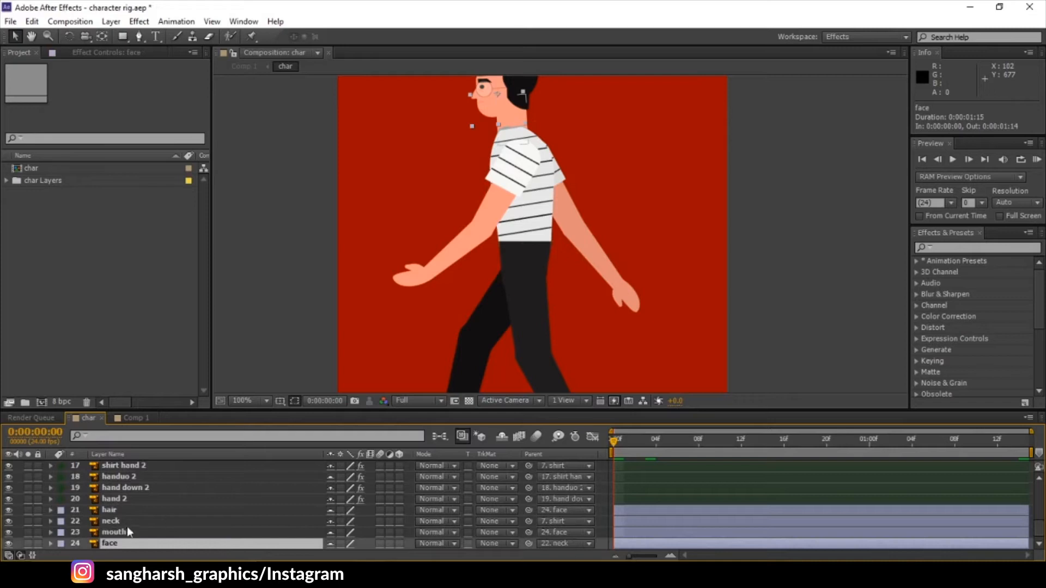
click(127, 531)
scroll(122, 515, up, 16)
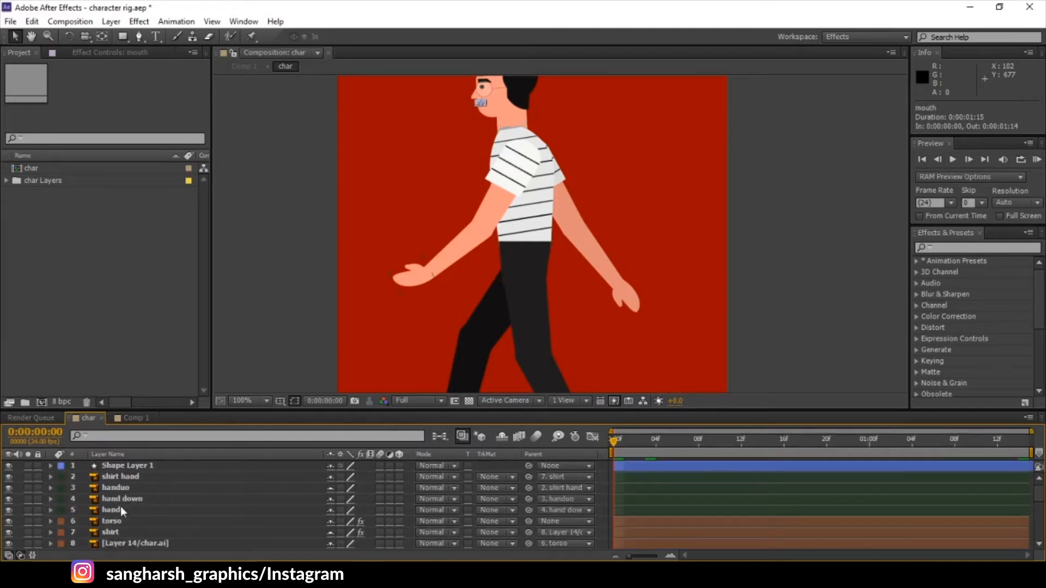
click(130, 478)
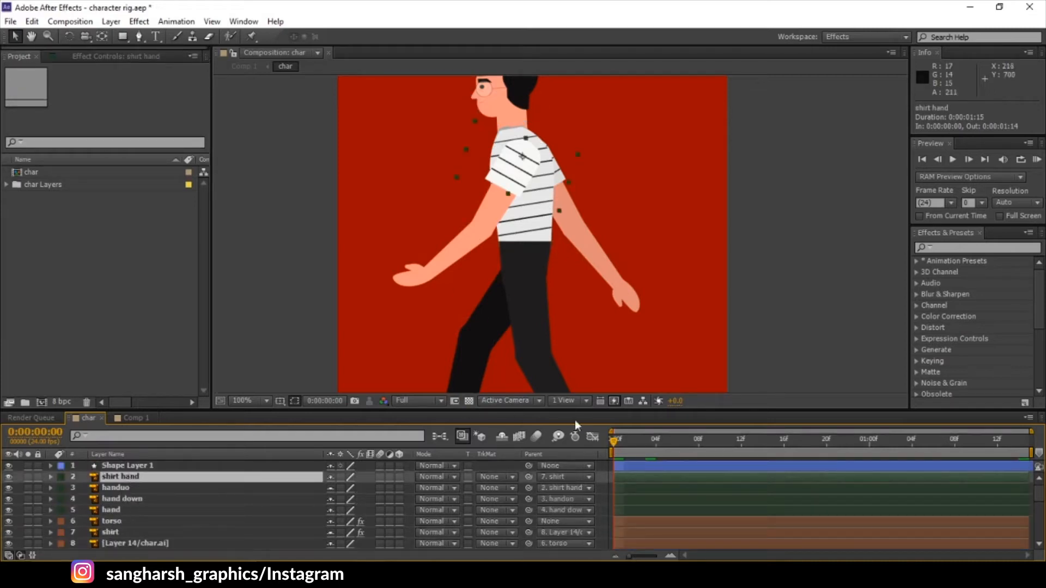
click(840, 361)
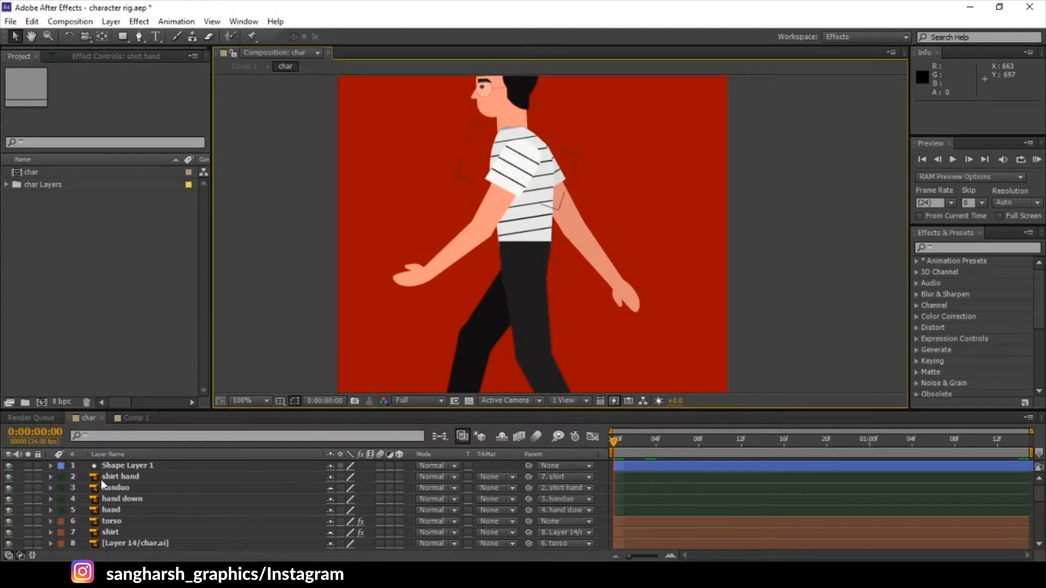
Step: Identify the parts belonging to the mouth, neck, hair, hand 2, hand down 2 and handuo 2 layers by selecting each
scroll(100, 480, down, 16)
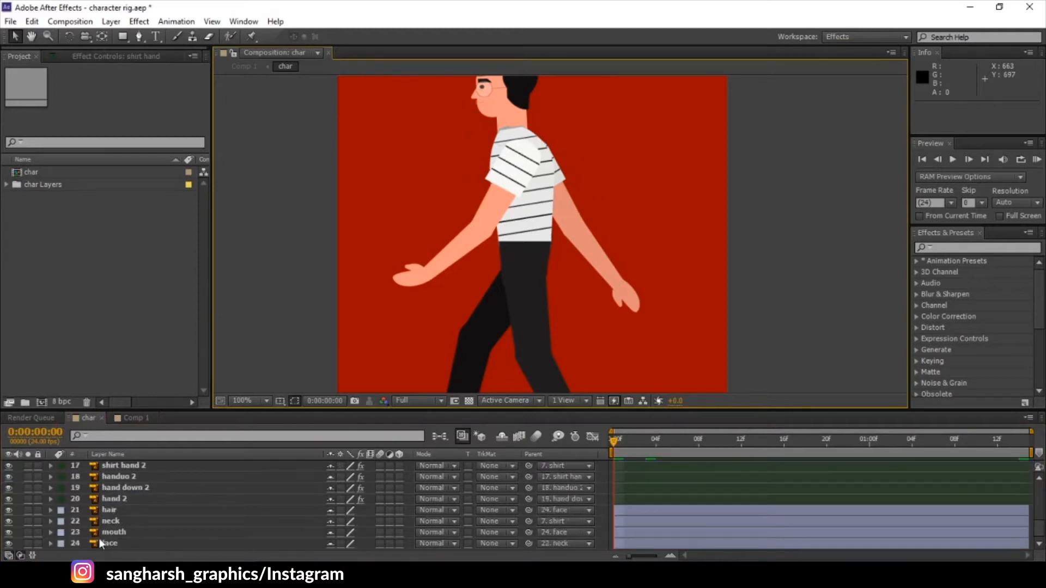
click(112, 533)
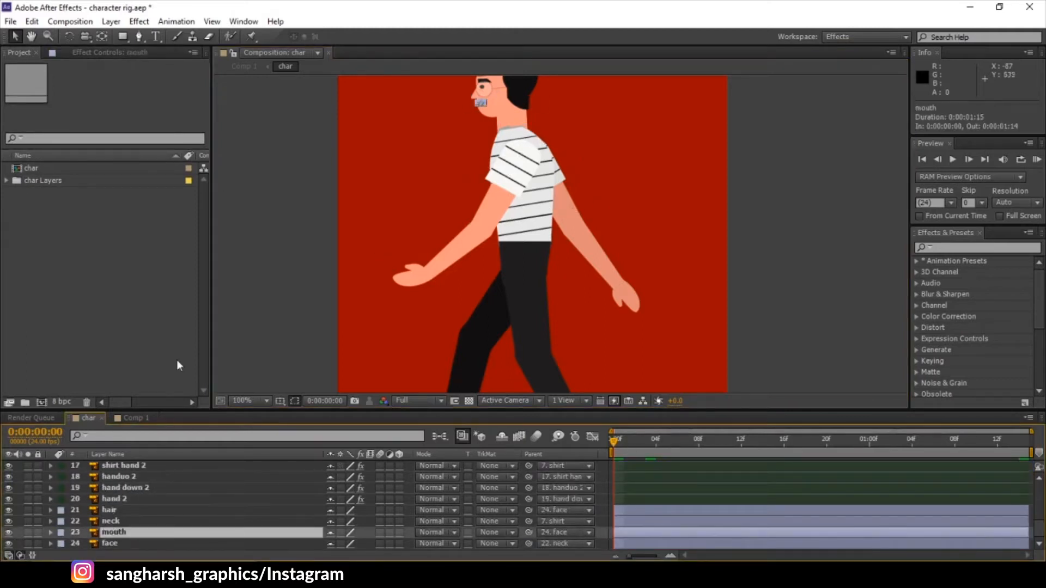
click(134, 522)
click(135, 509)
click(136, 499)
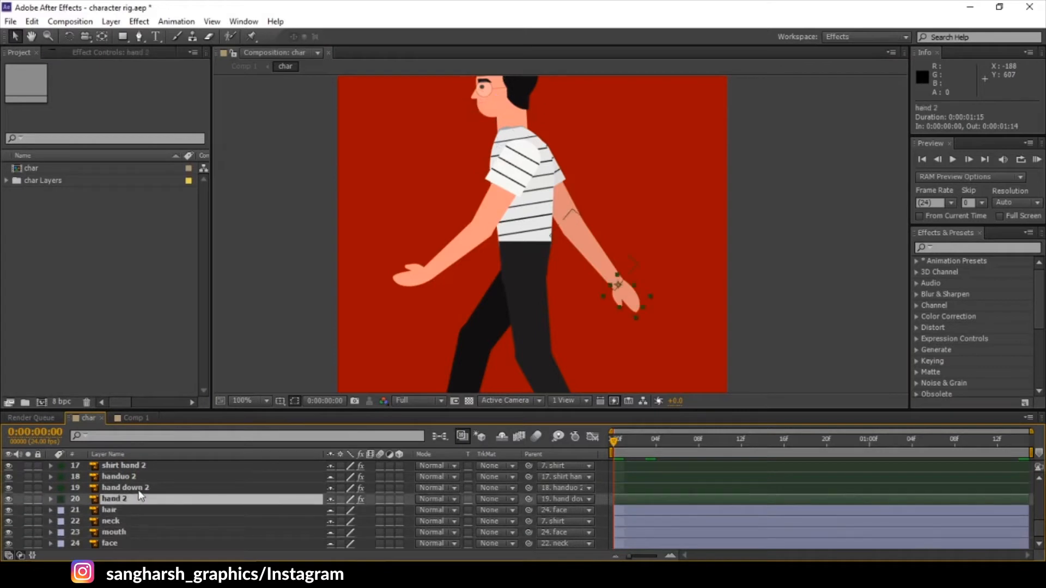
click(139, 488)
click(143, 477)
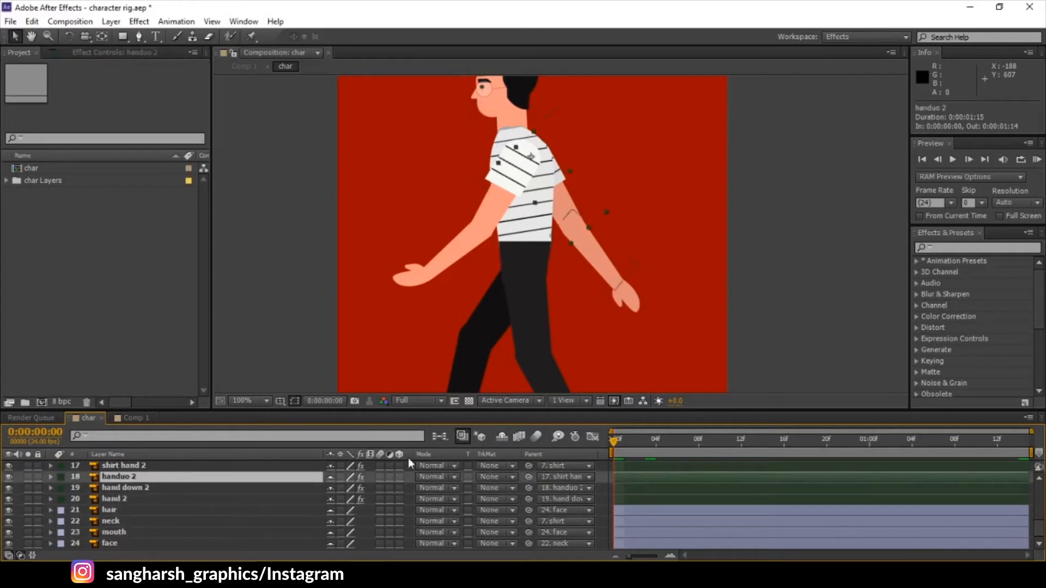
Step: Enlarge the timeline area so more of the char composition's layers are listed, and deselect the handuo 2 layer
drag(428, 409, 429, 388)
scroll(499, 488, up, 3)
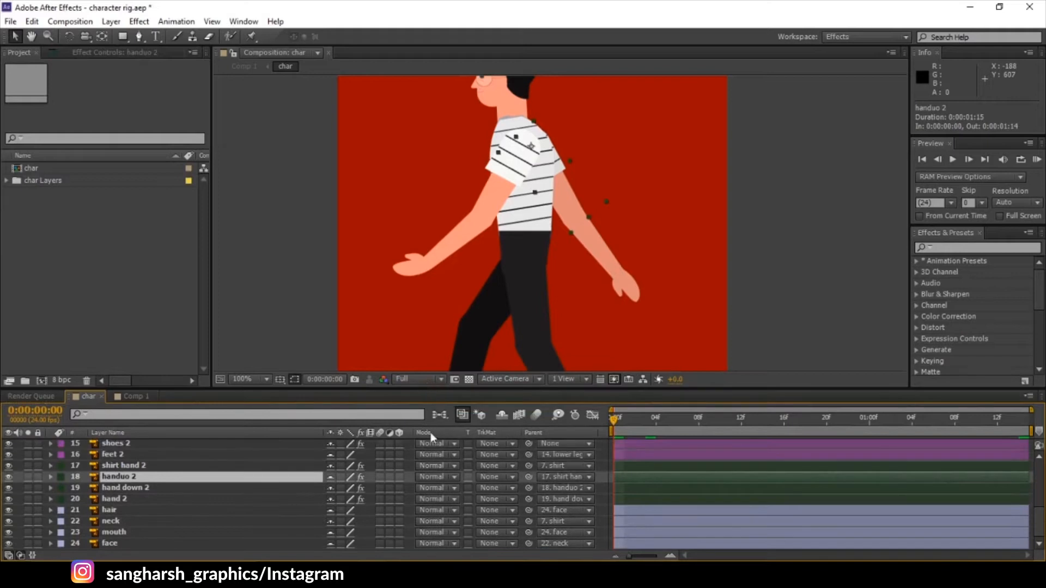
scroll(498, 488, up, 3)
scroll(498, 488, down, 4)
click(675, 197)
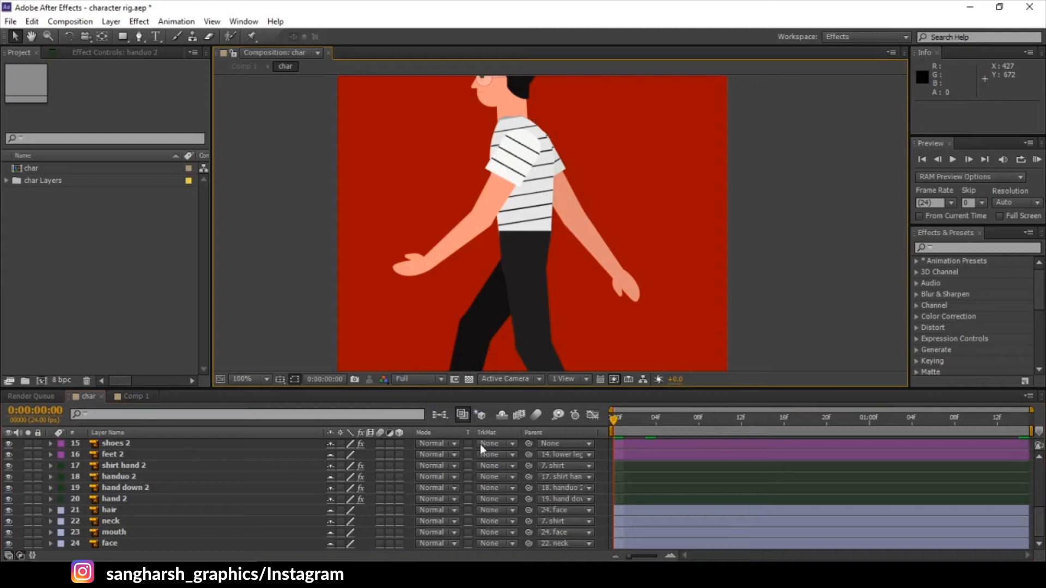
Step: Try shifting the shirt hand layer's anchor point within the shoulder using the Pan Behind tool, and undo the shift
mouse_move(613, 424)
mouse_down()
mouse_move(677, 425)
mouse_move(611, 425)
mouse_up()
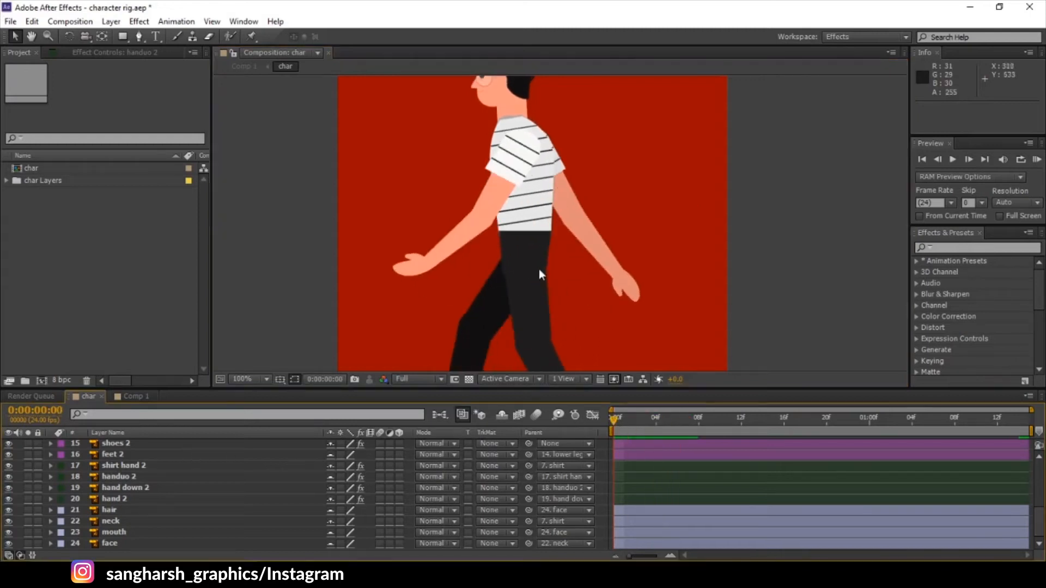
click(502, 193)
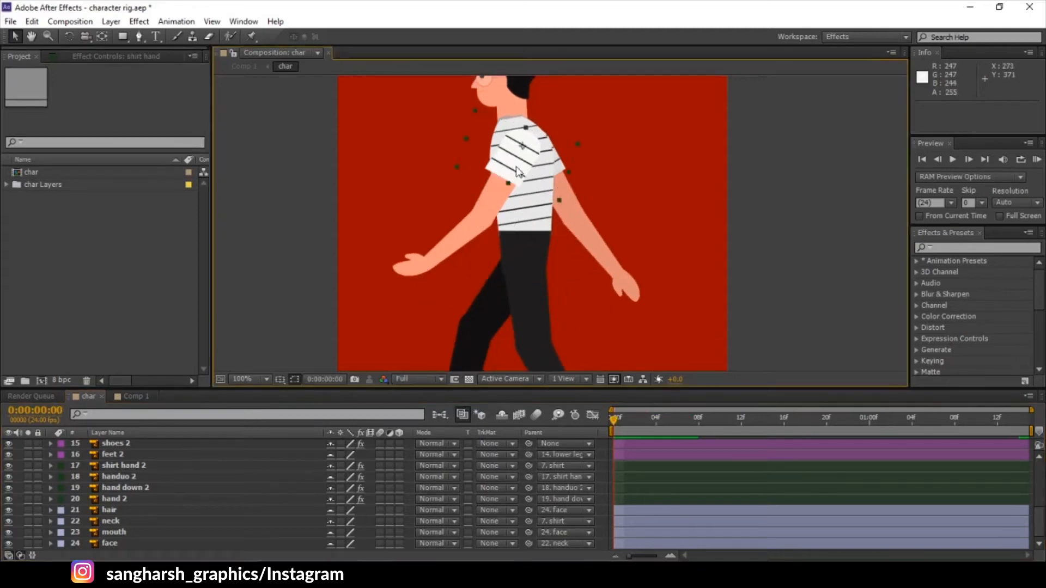
click(105, 41)
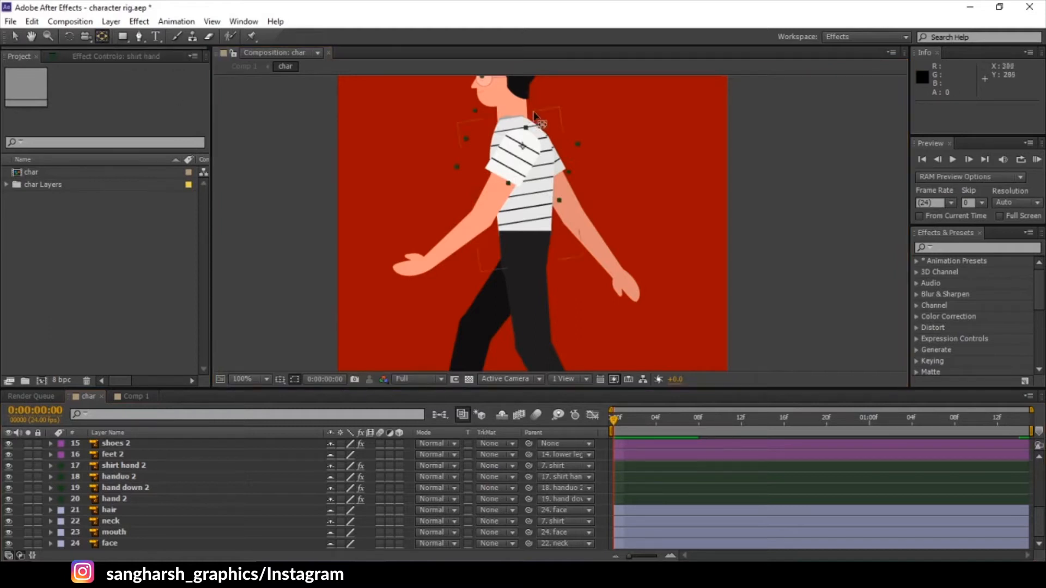
drag(522, 146, 516, 153)
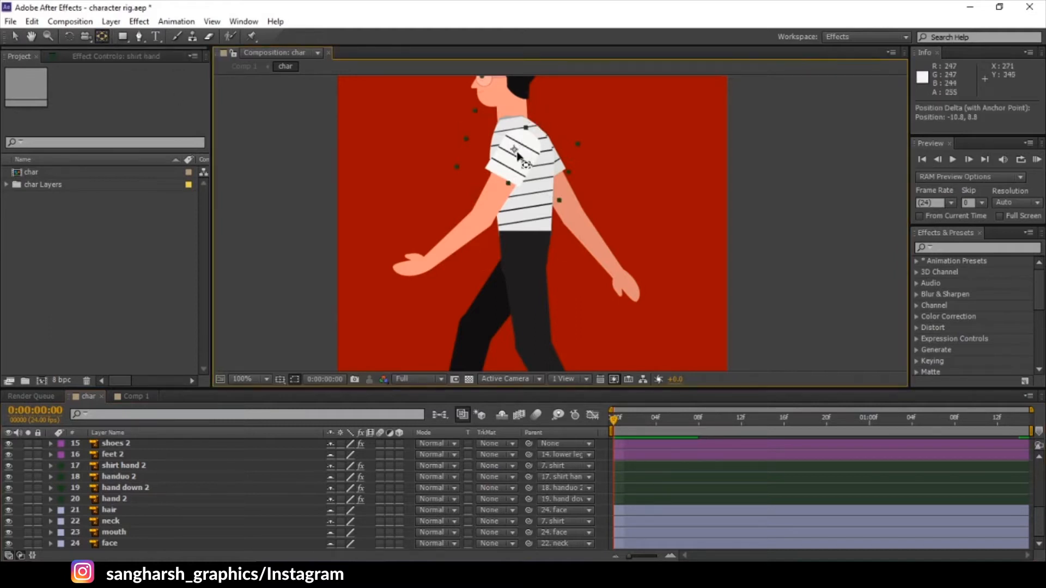
key(ctrl+z)
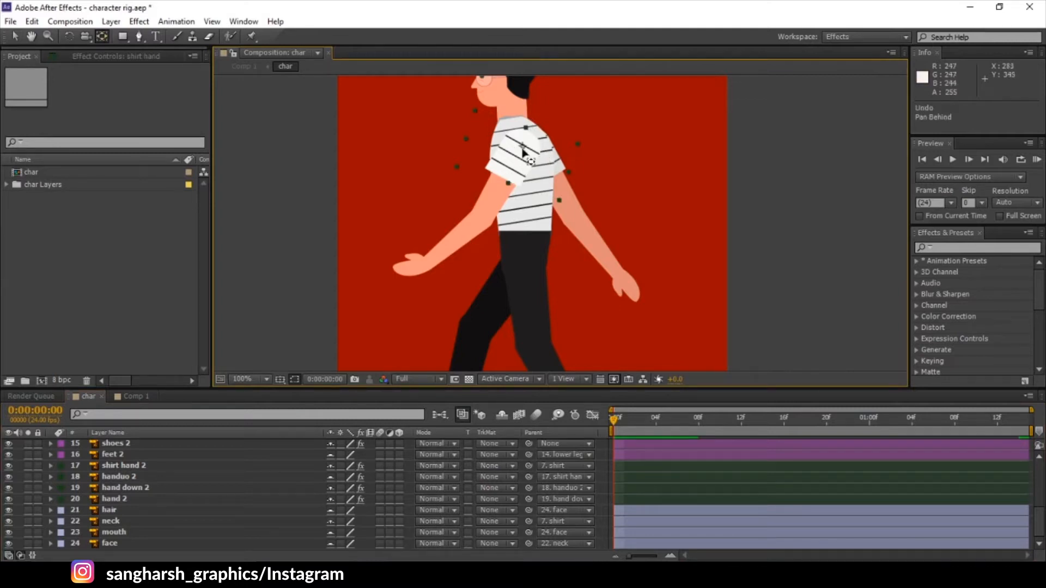
Step: Inspect the anchor points of the hand down, hand and shirt layers by selecting each on the character
click(480, 223)
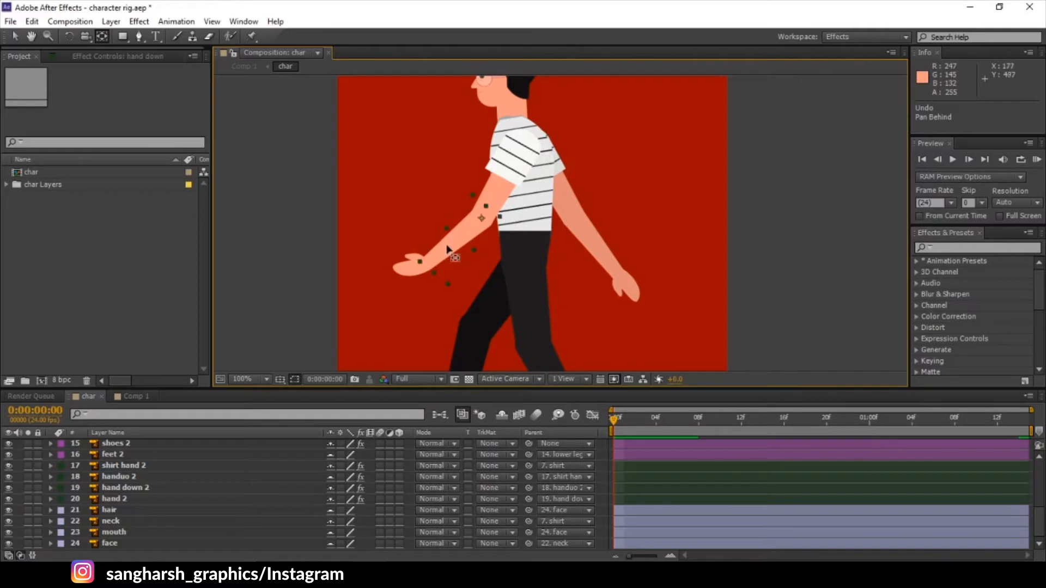
click(416, 267)
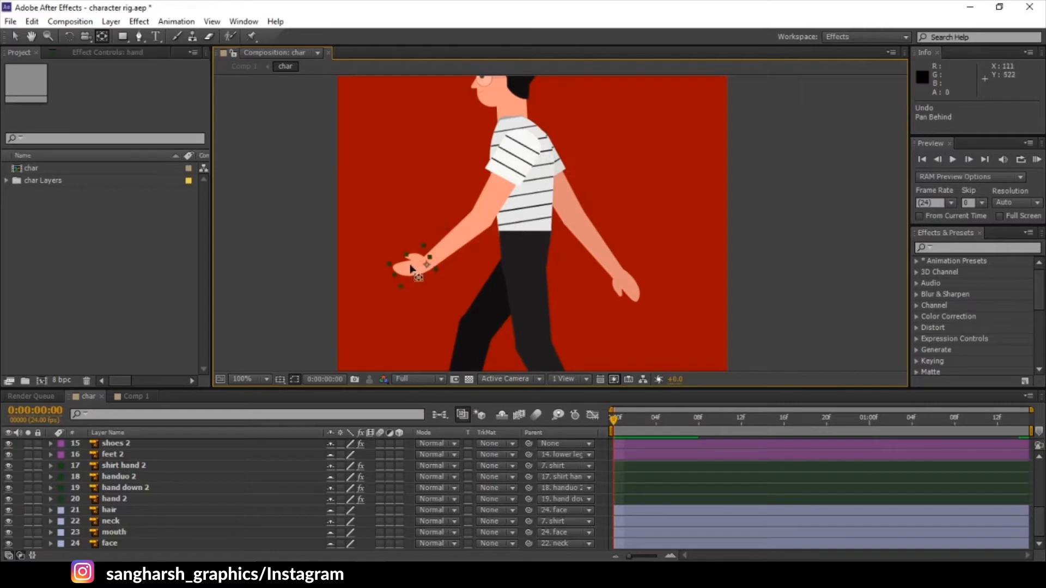
click(533, 226)
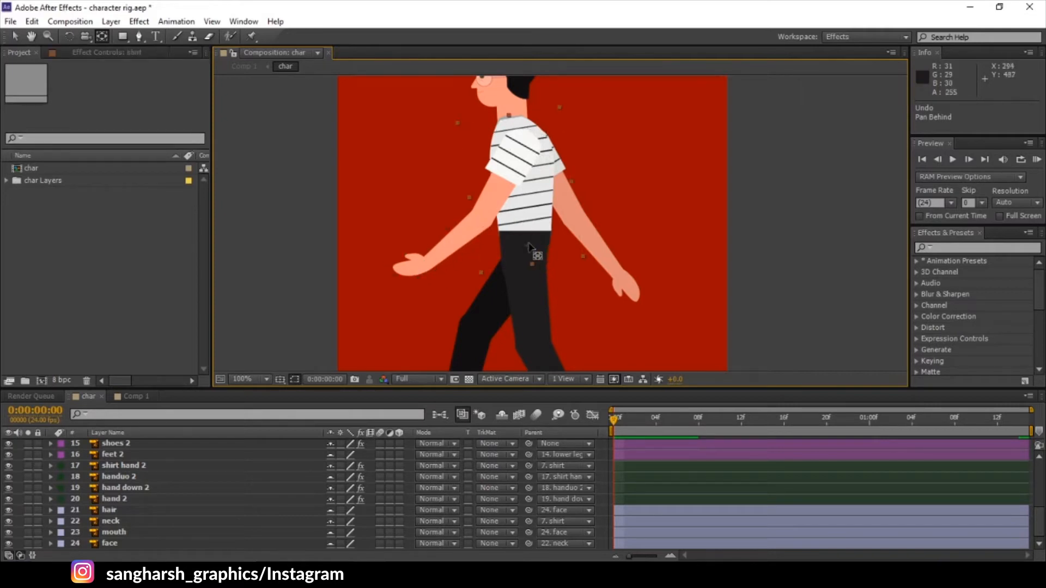
key(period)
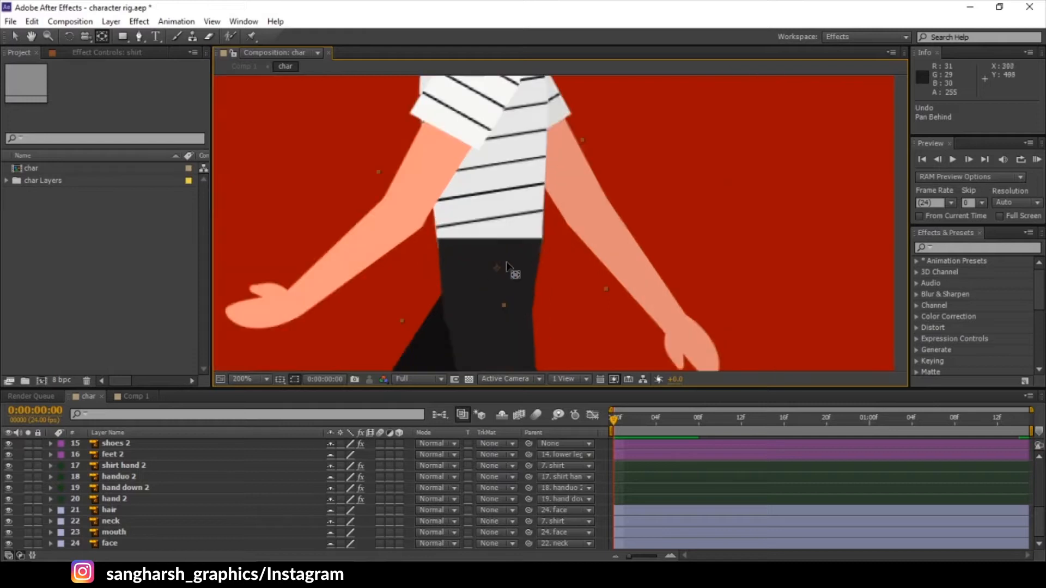
scroll(499, 270, down, 1)
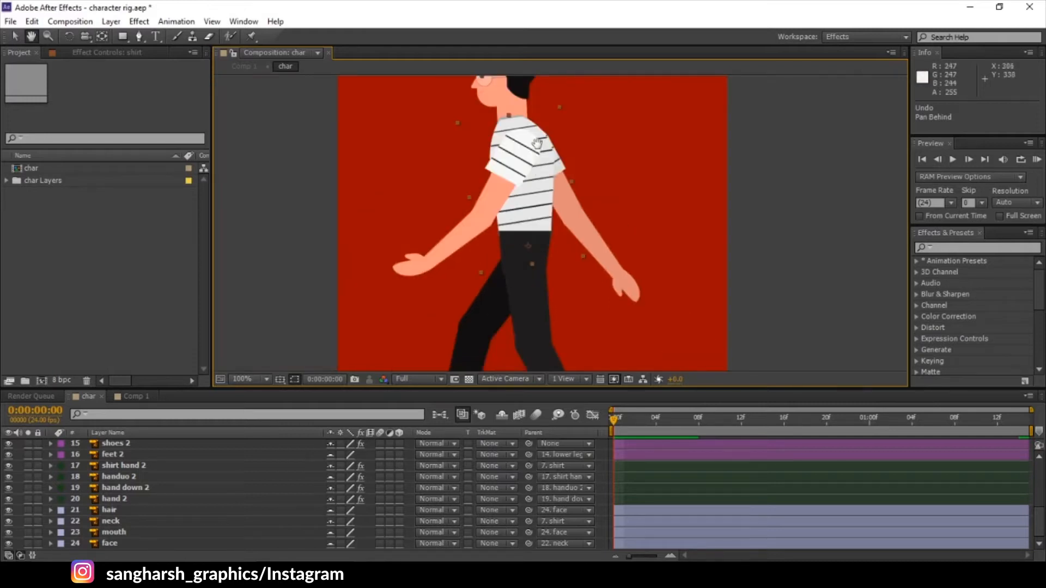
Step: Enlarge the composition viewer and inspect the hair layer's anchor point at 200% magnification
drag(534, 164, 529, 214)
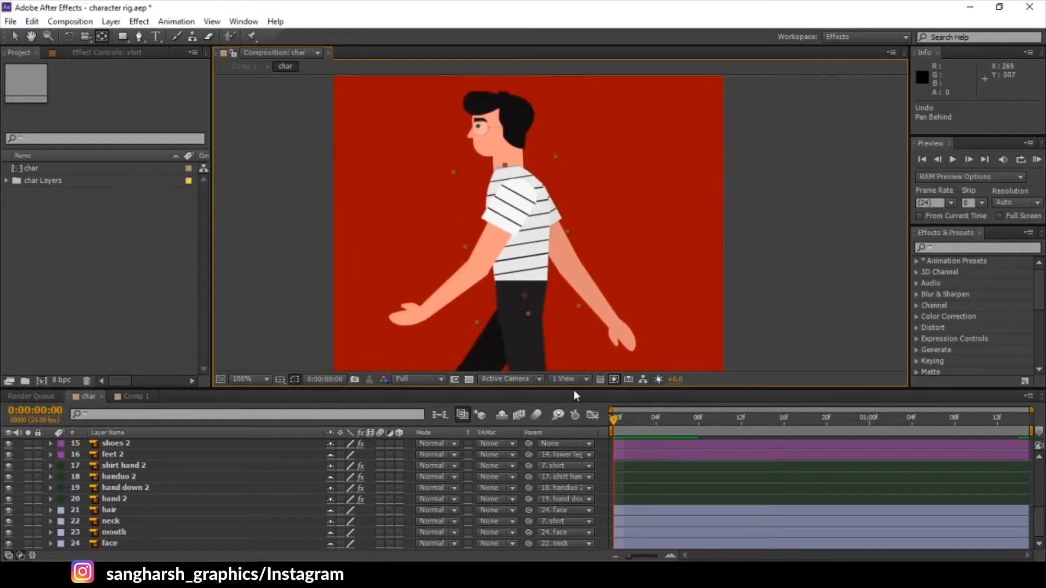
drag(573, 390, 573, 413)
key(period)
drag(475, 175, 490, 240)
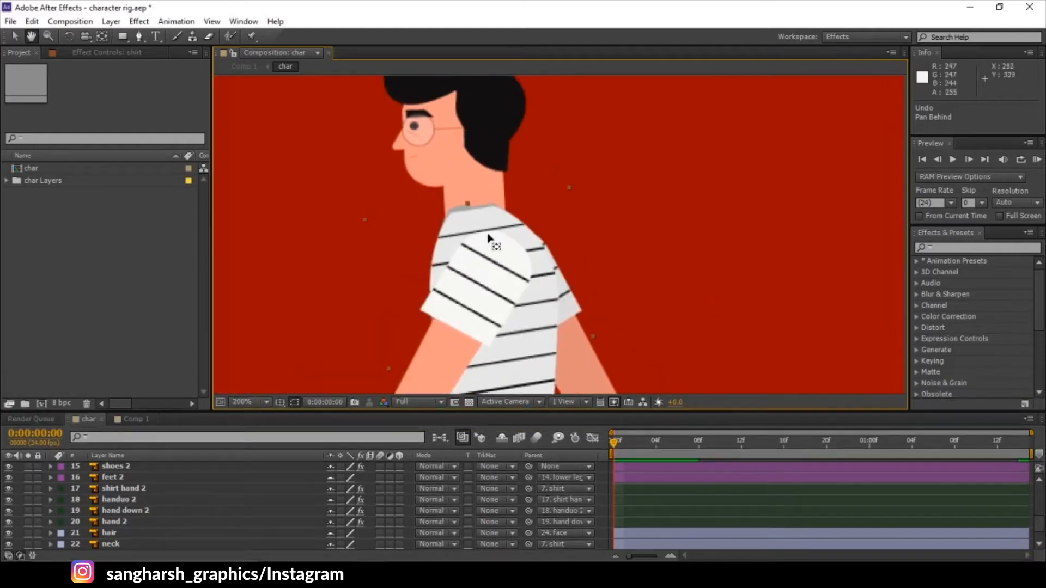
click(483, 221)
click(460, 135)
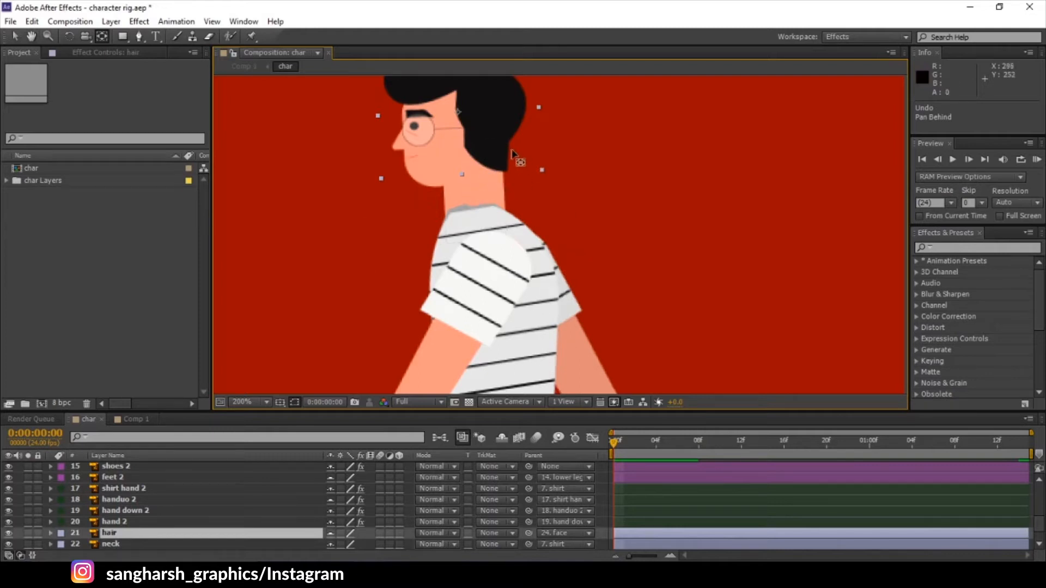
Step: Inspect the anchor points of the front leg's upper leg and lower leg layers
drag(507, 299, 515, 128)
drag(502, 378, 492, 170)
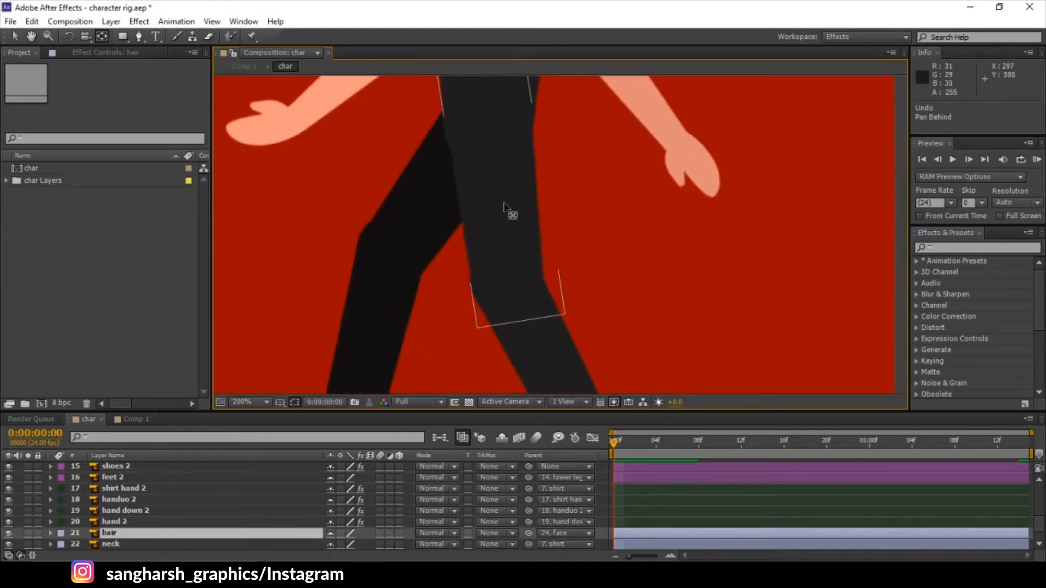
click(503, 203)
drag(504, 233, 514, 151)
click(511, 316)
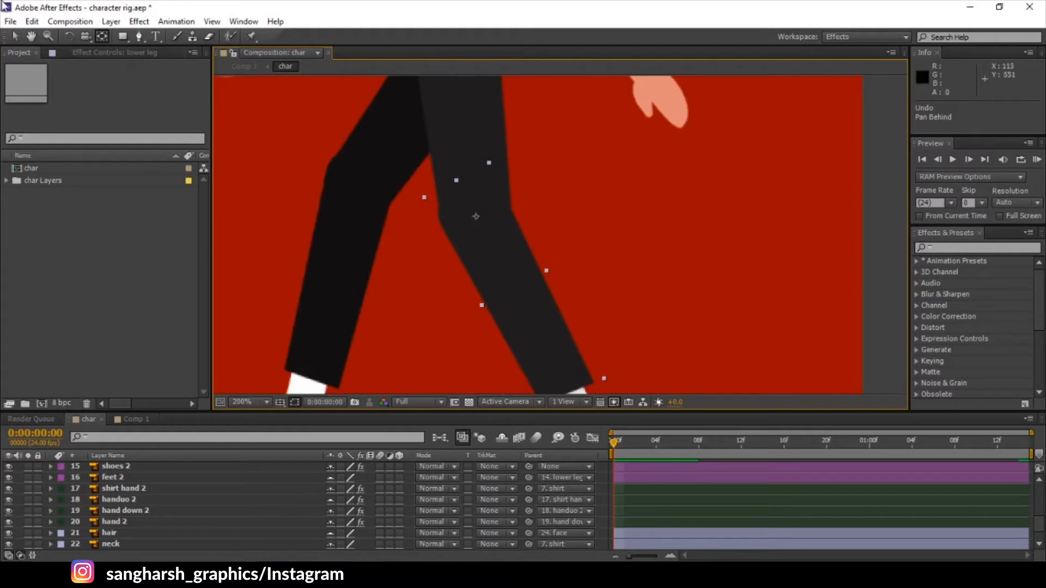
Step: Try moving the lower leg layer's anchor point away from the knee with the Pan Behind tool, and undo the move
key(v)
click(106, 34)
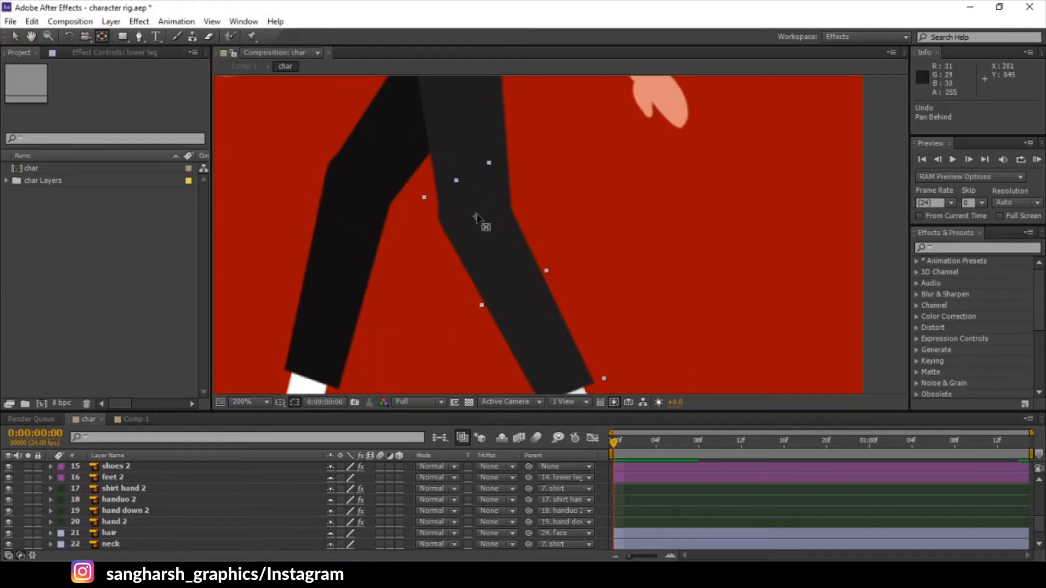
drag(477, 228, 492, 221)
key(ctrl+z)
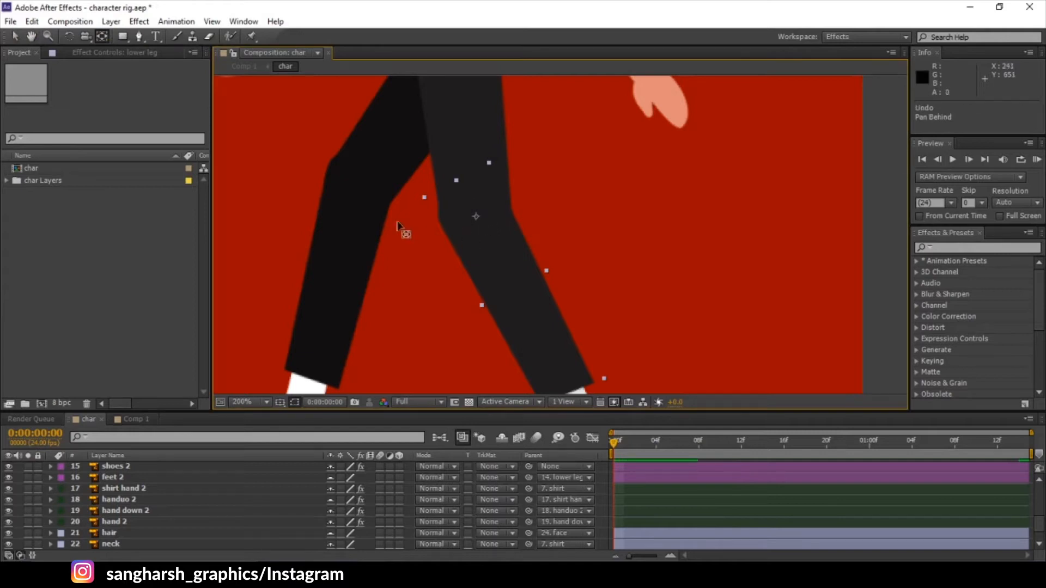
Step: Inspect the anchor points of the lower leg 2, feet 2 and shoes 2 layers, ending with the whole character in view
click(359, 234)
scroll(612, 131, down, 3)
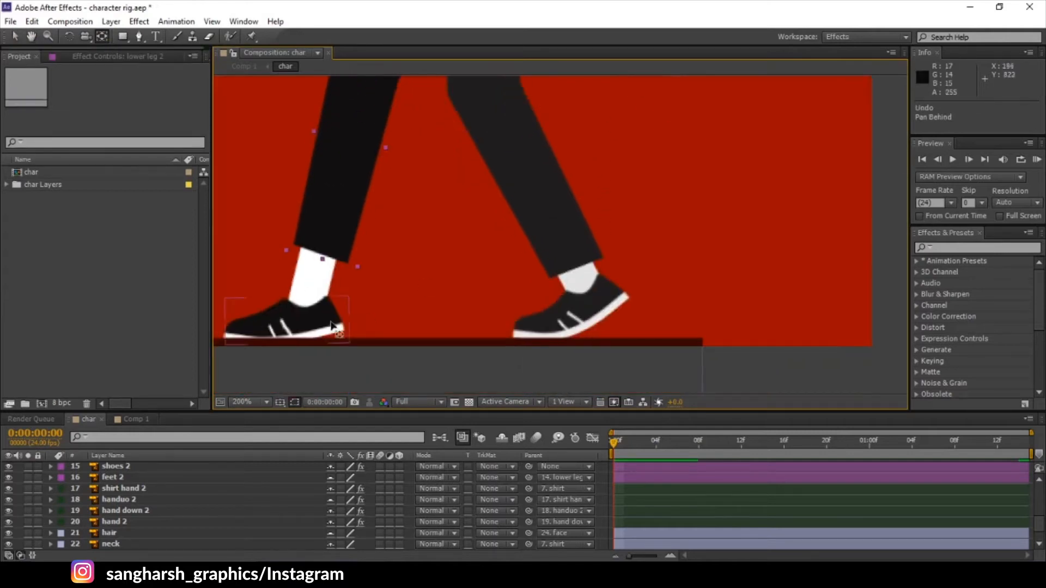
click(307, 293)
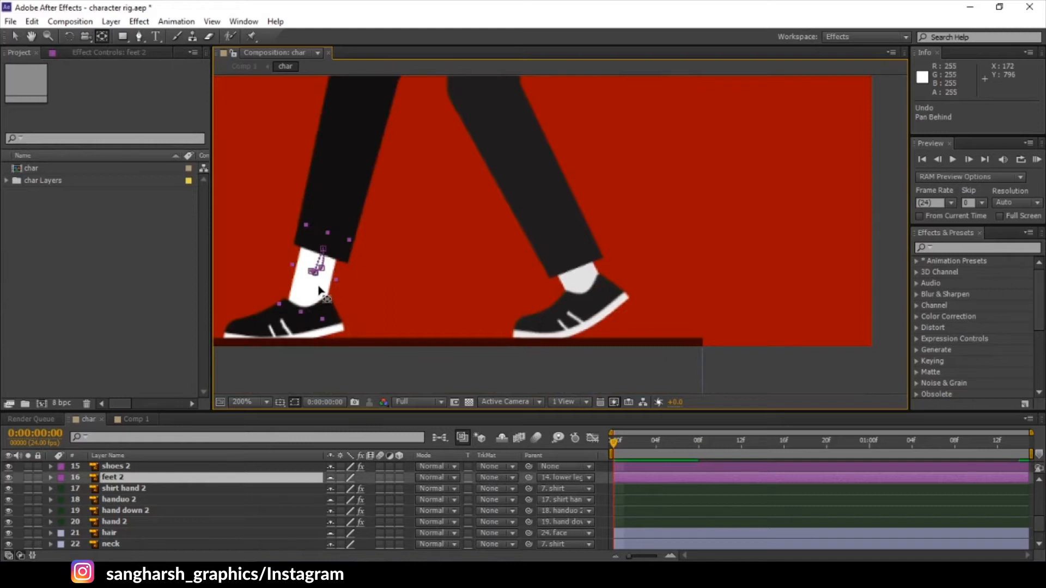
click(337, 332)
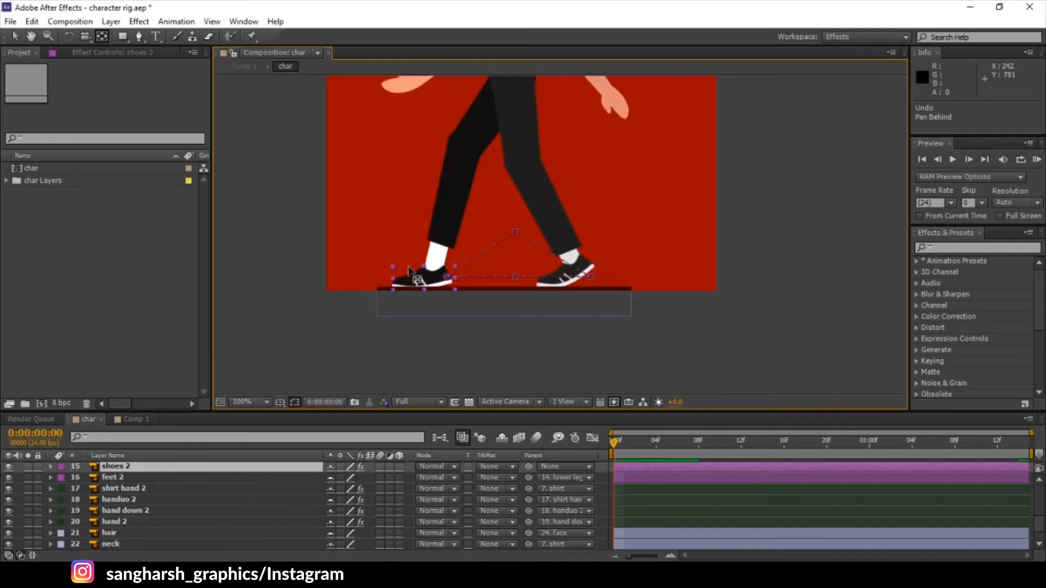
scroll(414, 275, down, 3)
drag(507, 261, 498, 287)
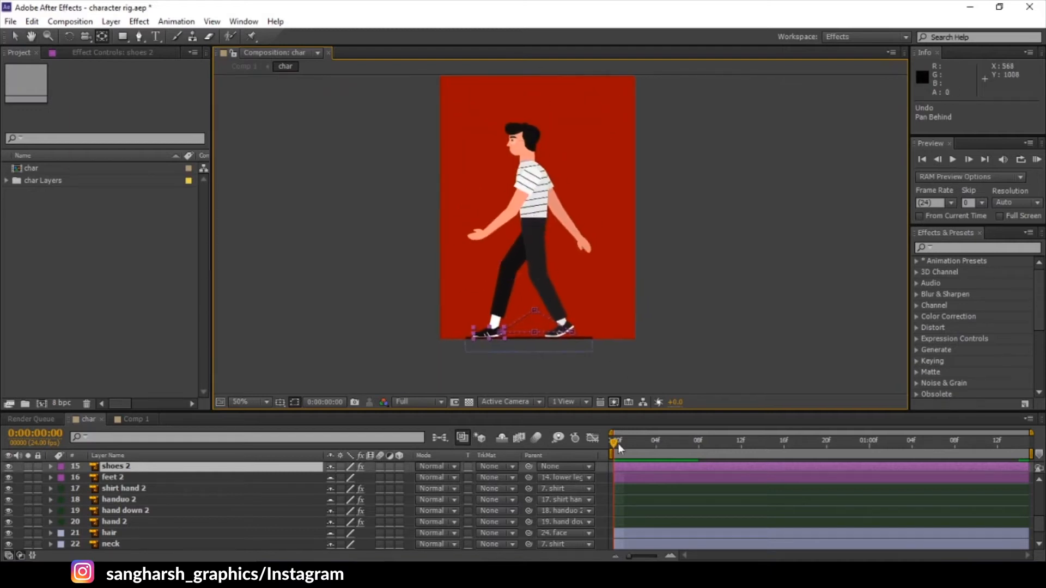
Step: Scrub through the opening frames of the char composition and return to the first frame
drag(617, 443, 600, 468)
drag(655, 456, 629, 462)
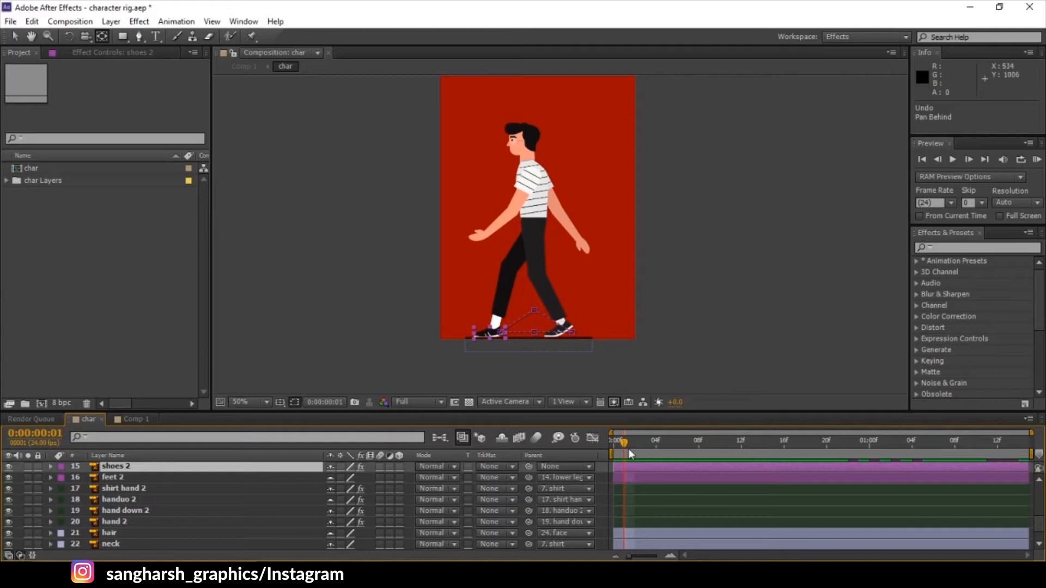
mouse_move(623, 445)
mouse_down()
mouse_move(918, 466)
mouse_move(605, 450)
mouse_up()
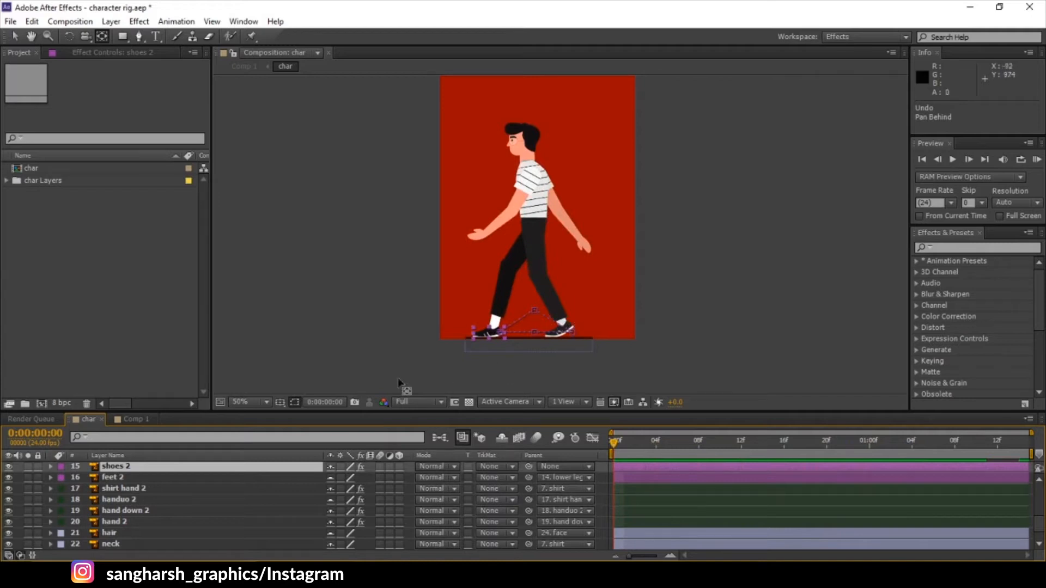
Step: Preview the walk animation in Comp 1 from the start and return to its first frame
click(131, 424)
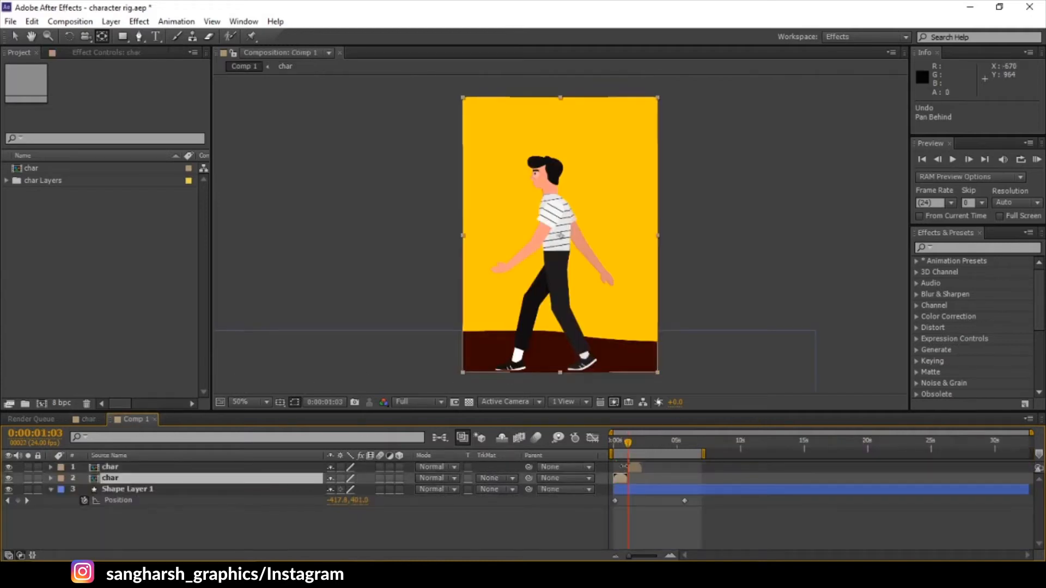
mouse_move(629, 448)
mouse_down()
mouse_move(652, 451)
mouse_move(599, 448)
mouse_move(637, 448)
mouse_move(610, 450)
mouse_up()
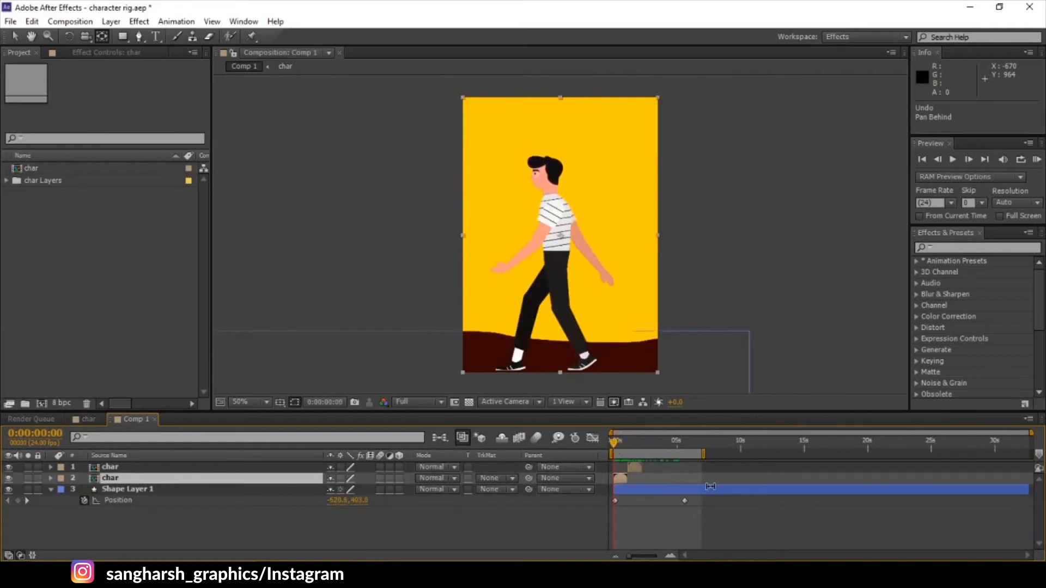
key(space)
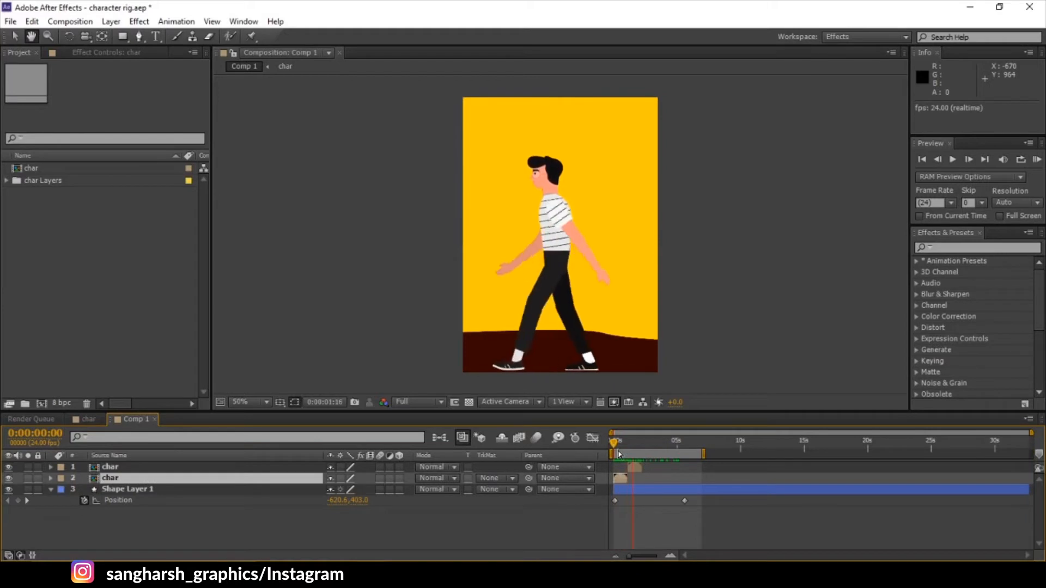
key(space)
drag(623, 450, 434, 451)
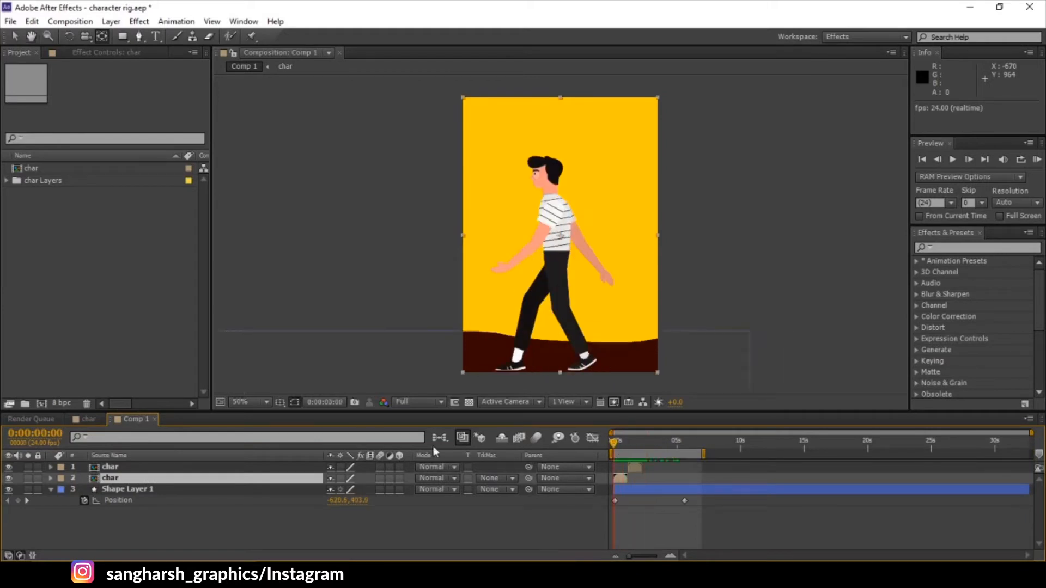
Step: Return to the char composition's first frame and compare the hip anchor points of the torso and upper leg layers
click(87, 418)
drag(627, 443, 611, 444)
scroll(513, 258, up, 1)
click(510, 278)
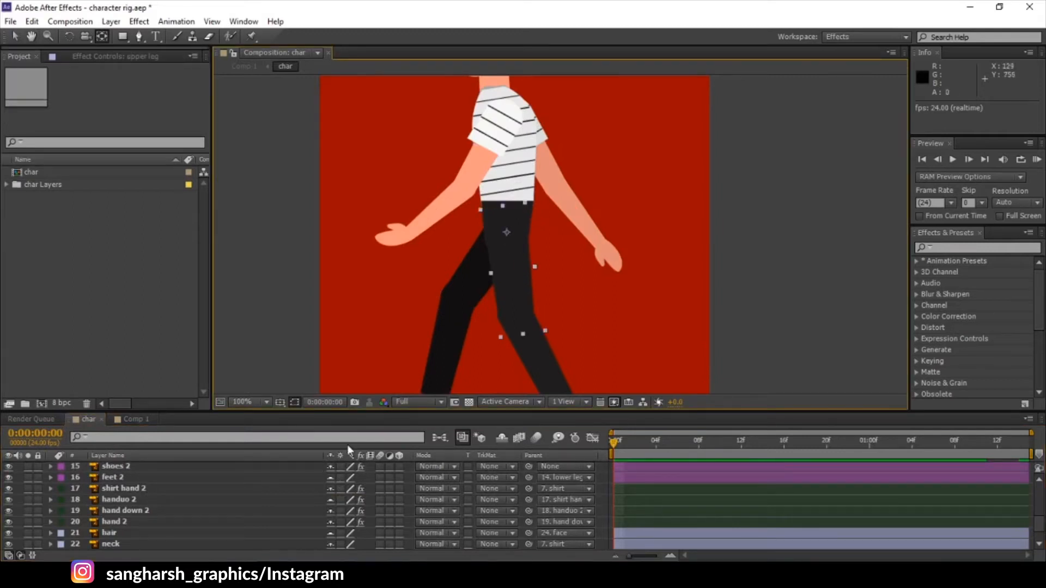
click(529, 220)
scroll(531, 222, up, 1)
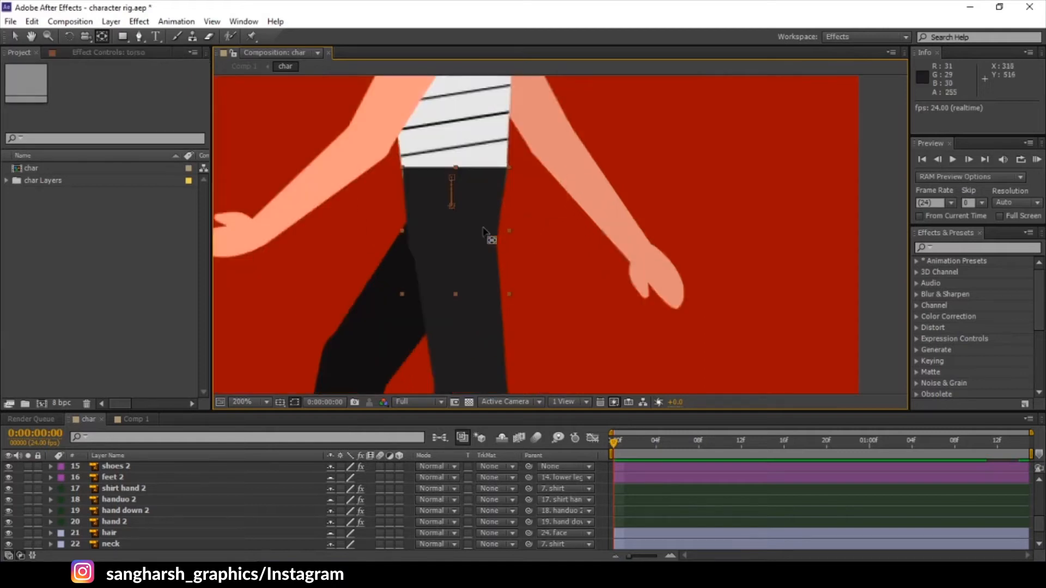
key(space)
drag(531, 200, 644, 215)
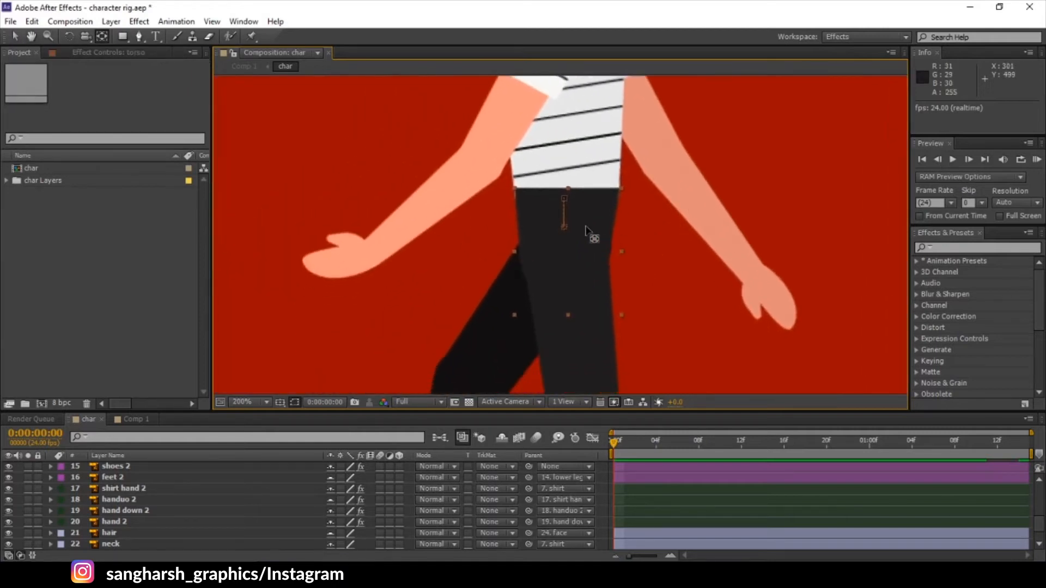
key(space)
drag(628, 264, 624, 203)
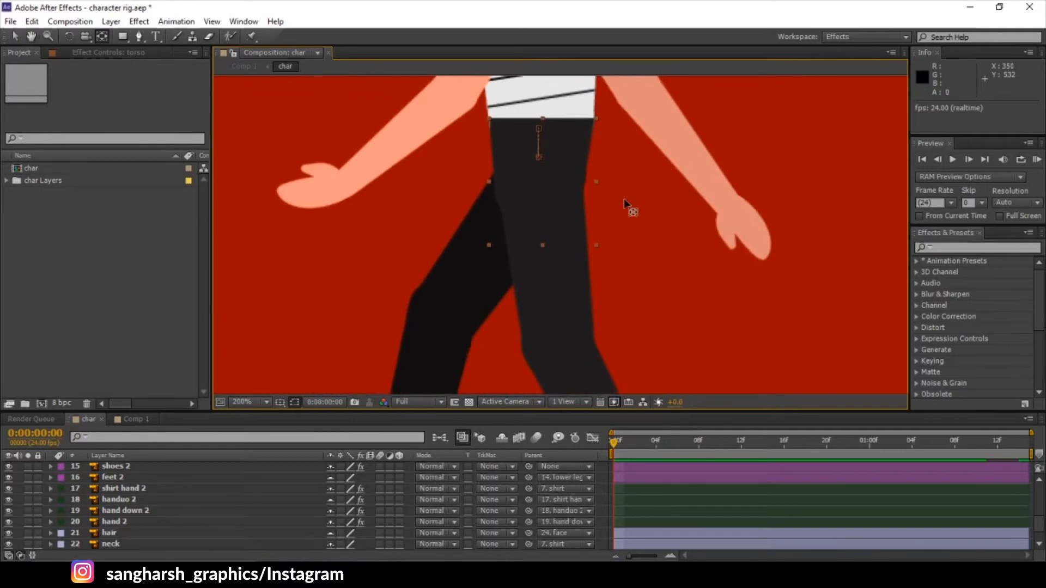
click(562, 297)
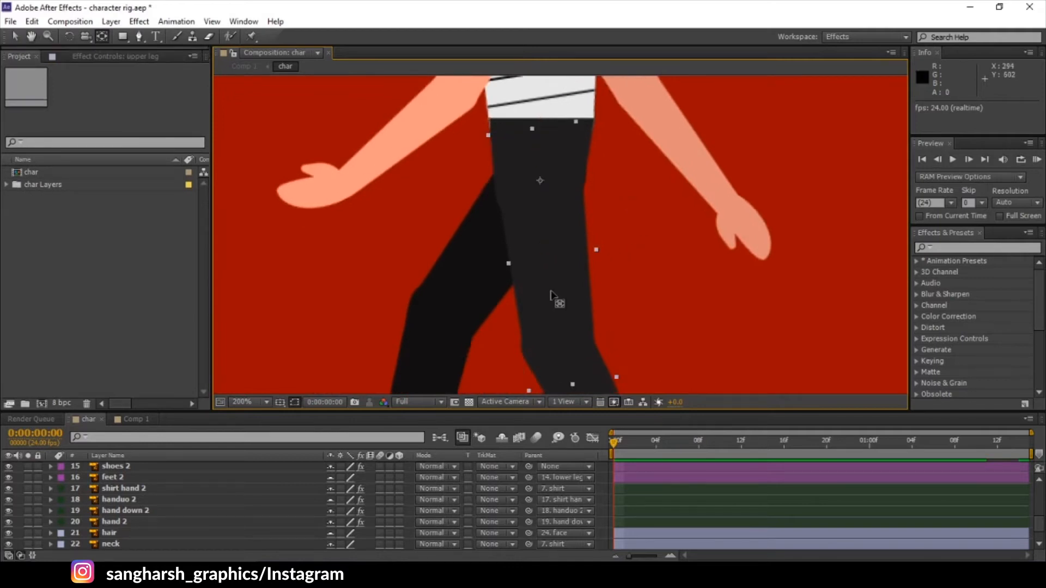
Step: Enlarge the timeline area and show the char layer list from Shape Layer 1, including the upper leg's parent
scroll(184, 510, up, 1)
scroll(177, 512, down, 2)
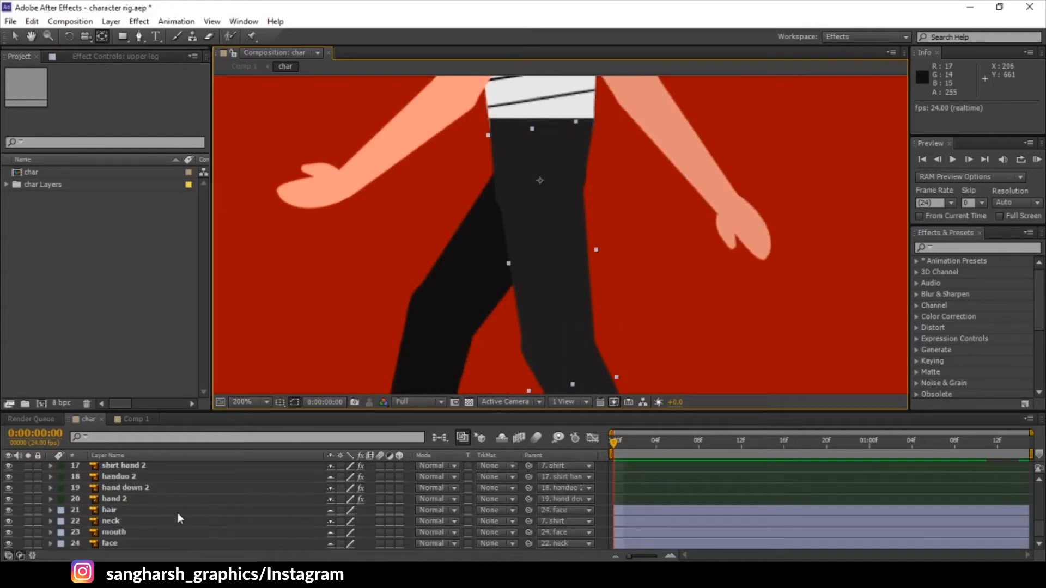
drag(217, 411, 216, 339)
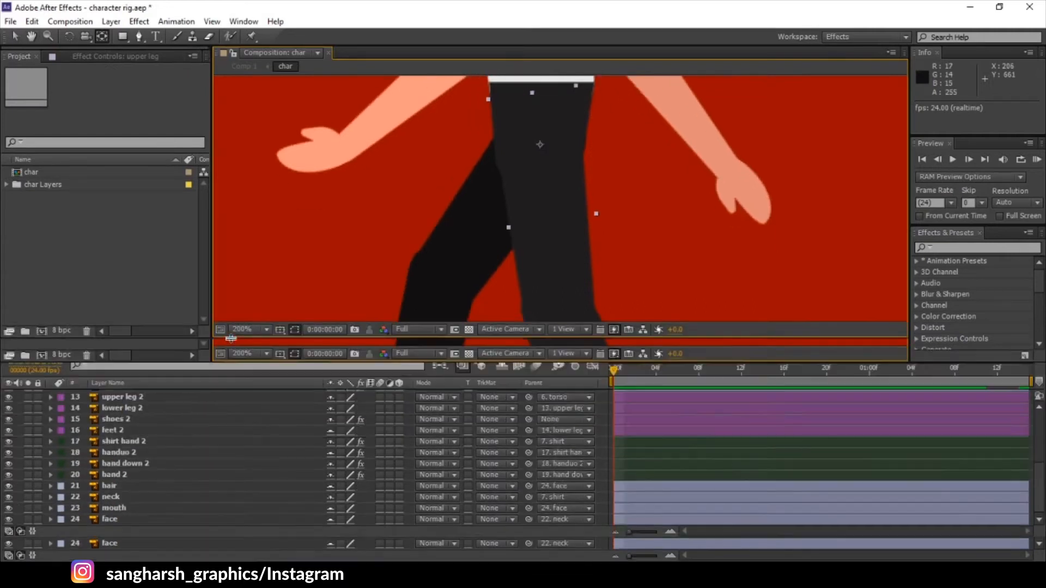
scroll(140, 485, up, 5)
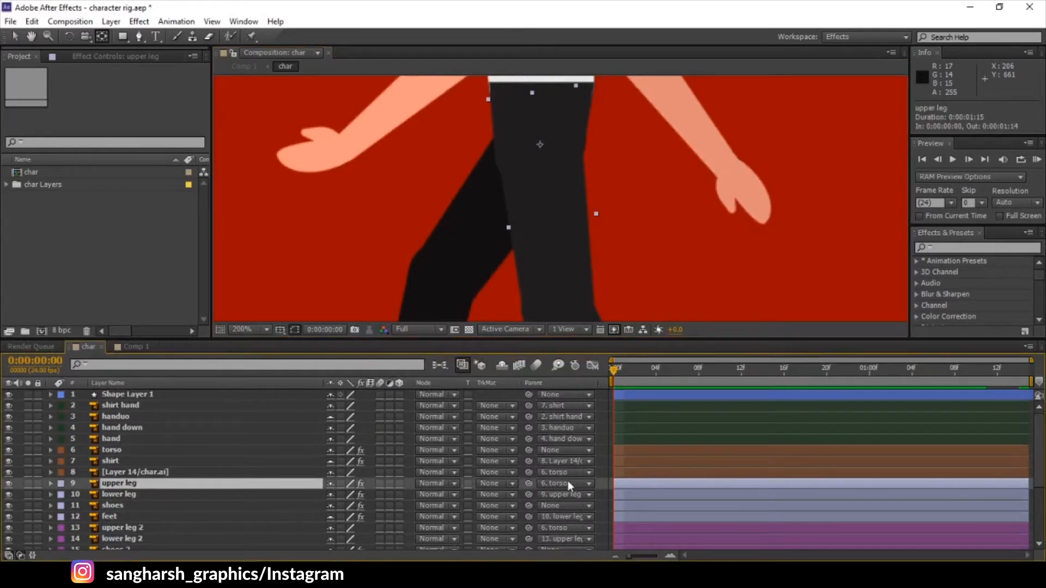
Step: Try linking the upper leg layer to torso as its parent, undo it, and open the upper leg's list of parent options
click(550, 393)
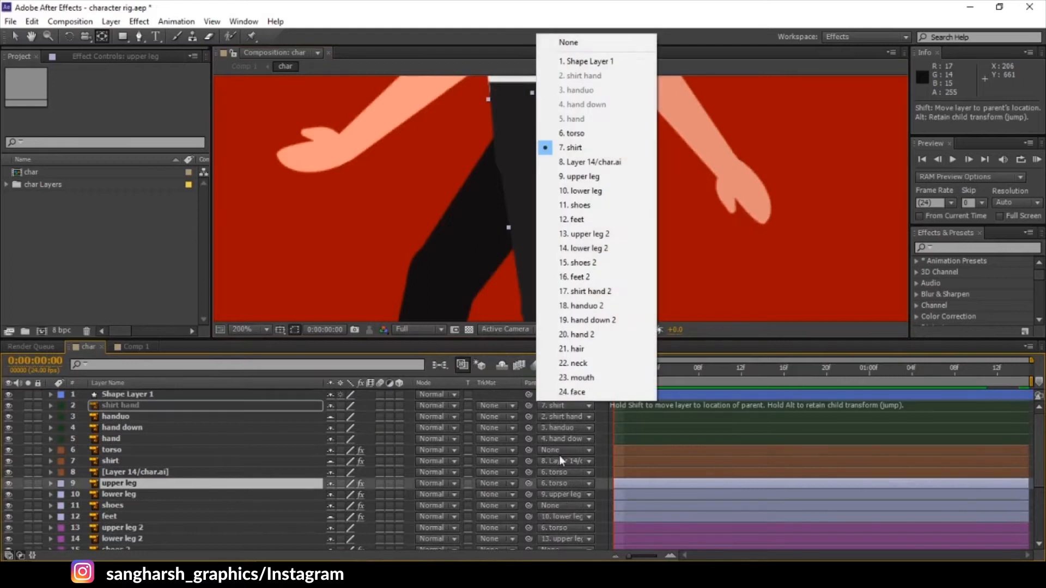
click(530, 385)
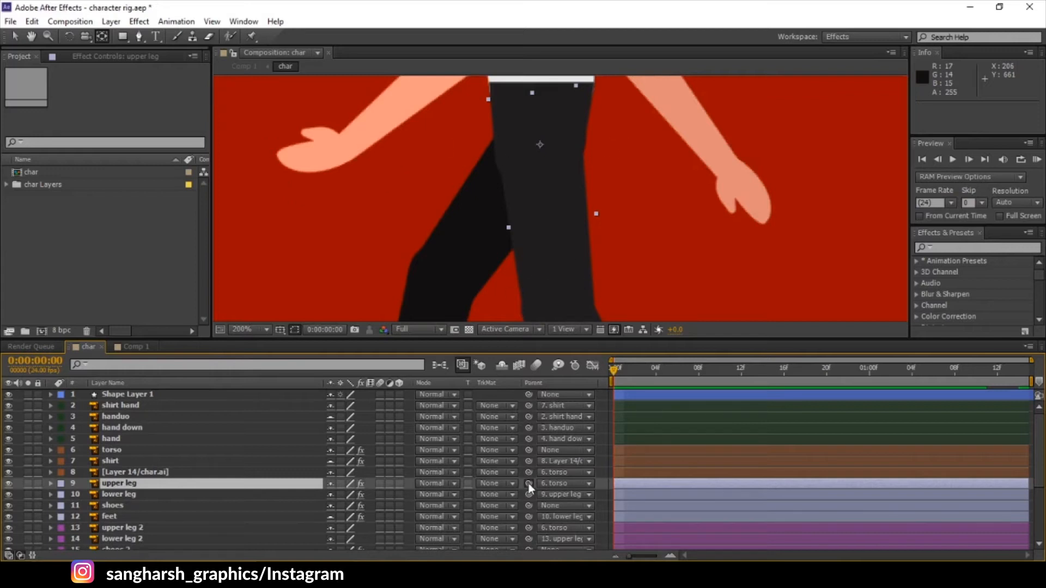
drag(528, 482, 124, 449)
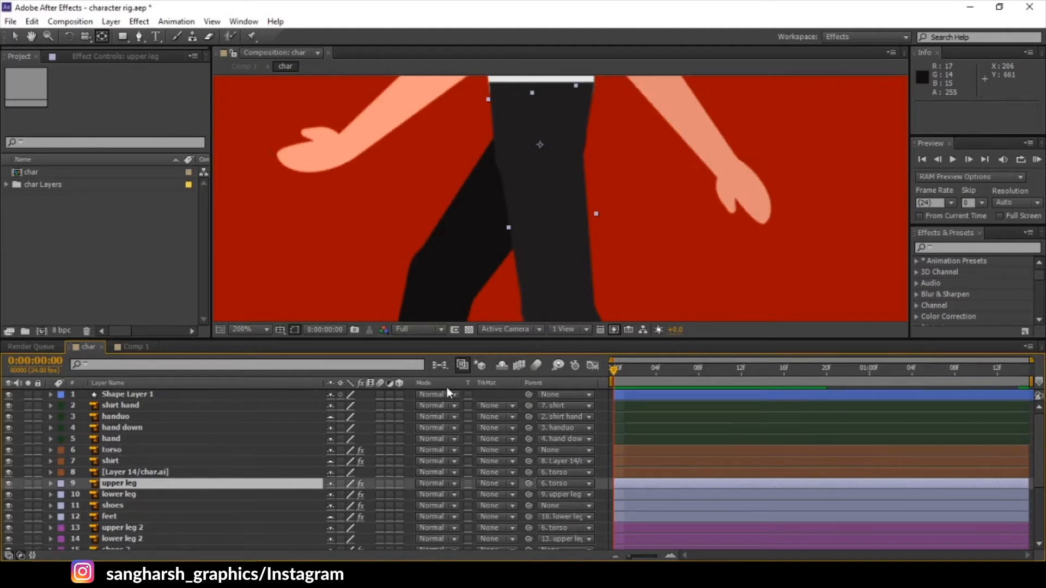
key(ctrl+z)
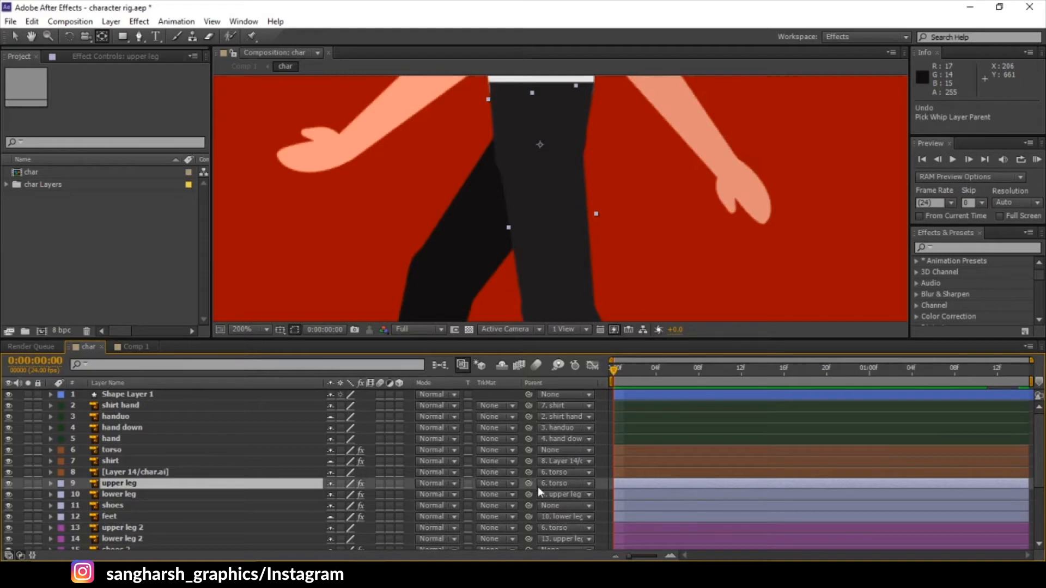
click(588, 484)
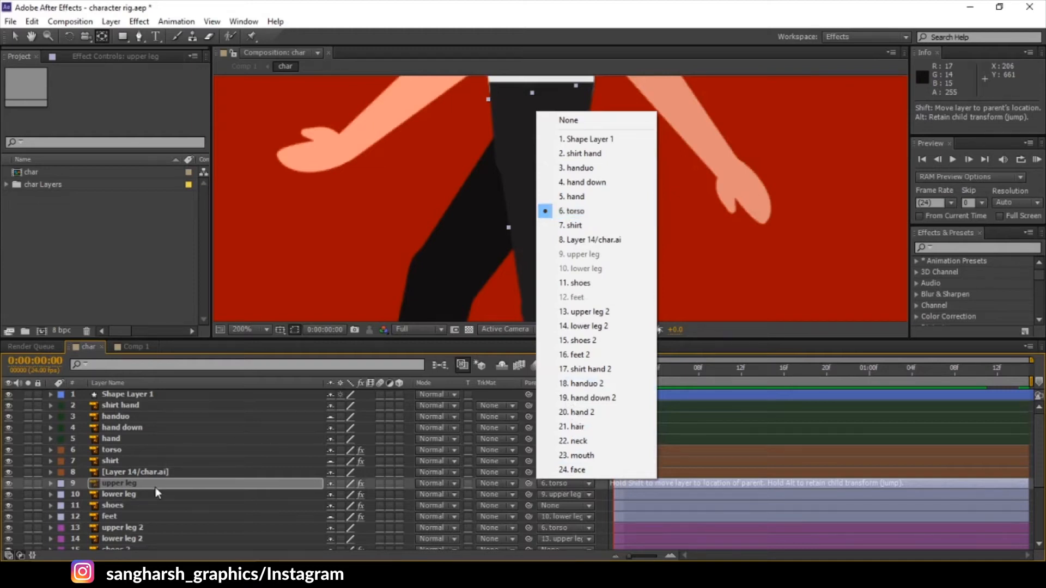
Step: Link the lower leg layer to upper leg as its parent and check the parent of the shoes layer
click(138, 494)
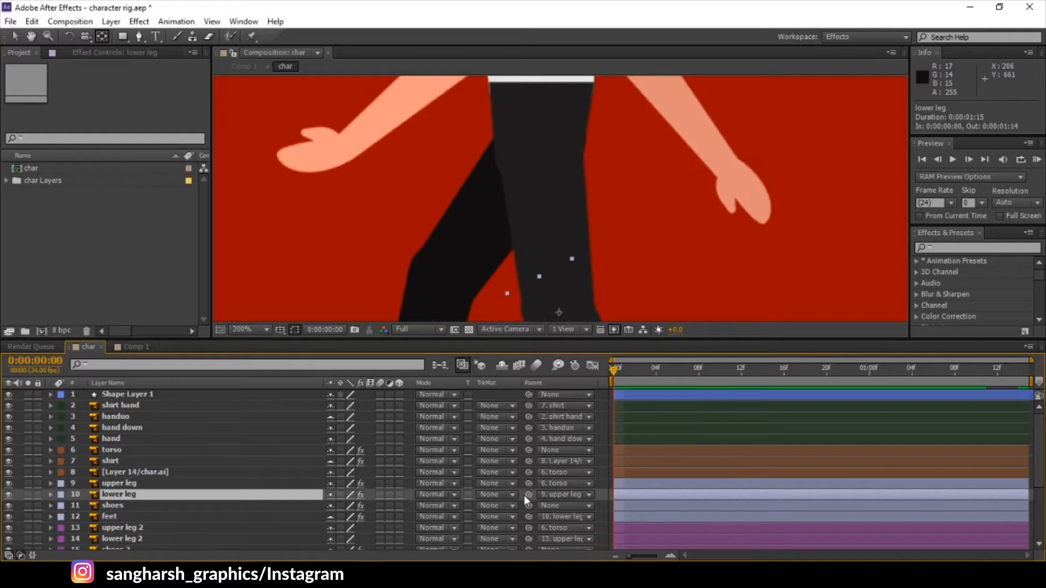
drag(529, 495, 123, 485)
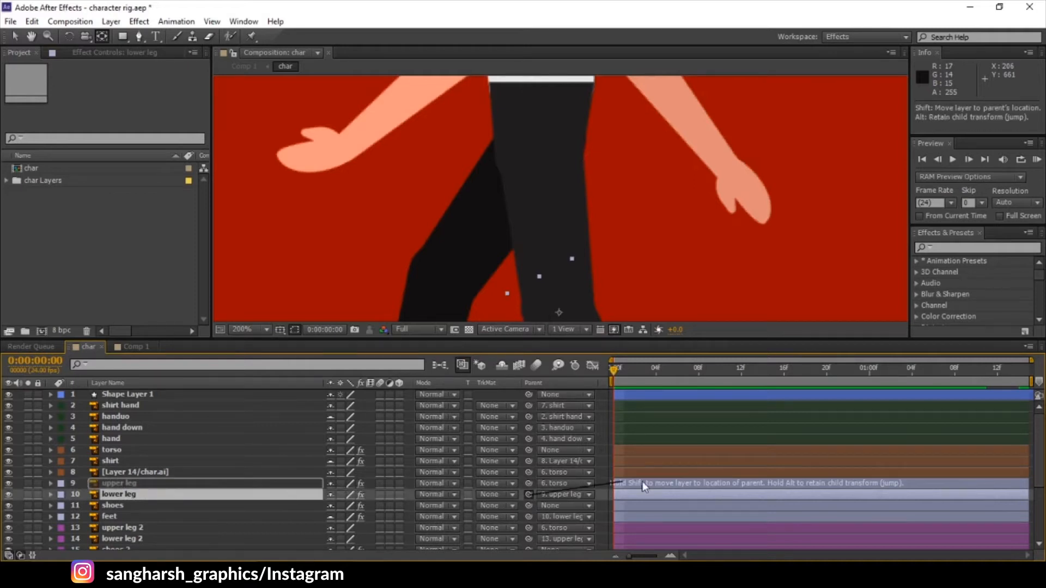
click(150, 507)
drag(528, 505, 567, 505)
scroll(185, 506, down, 1)
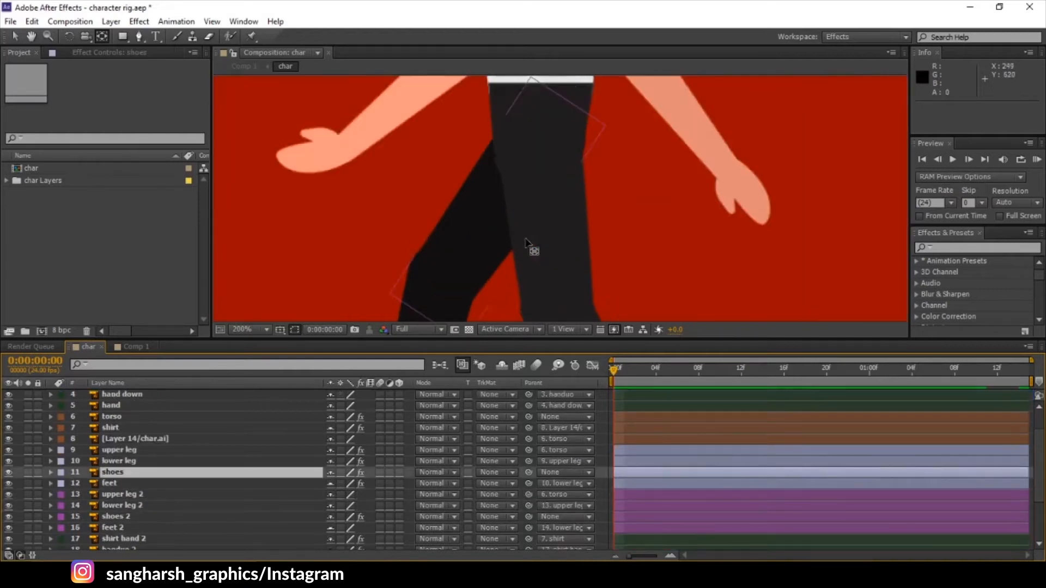
Step: Select the shirt on the character and examine its layer's parent link
drag(494, 140, 484, 284)
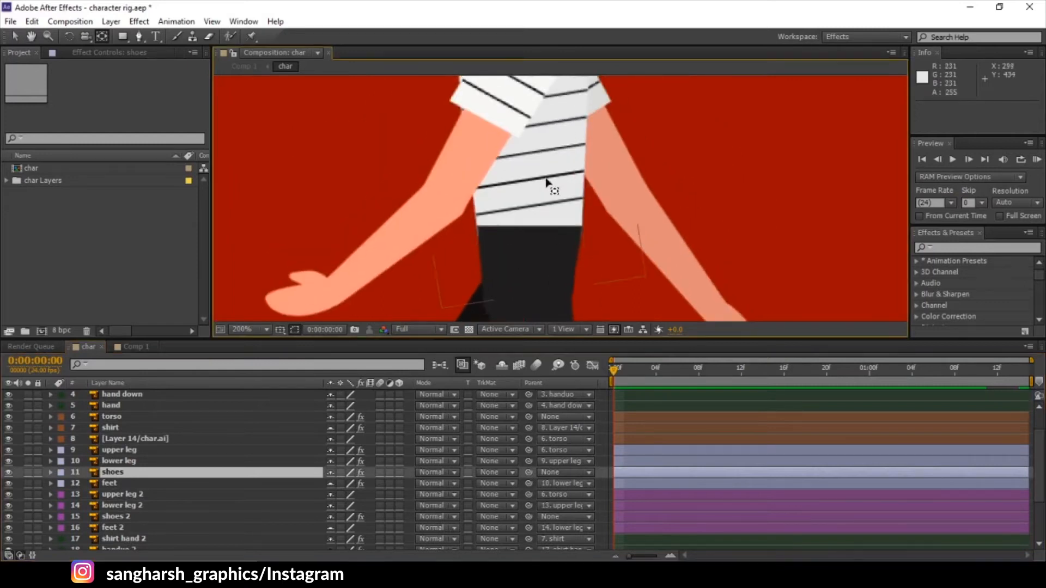
click(547, 180)
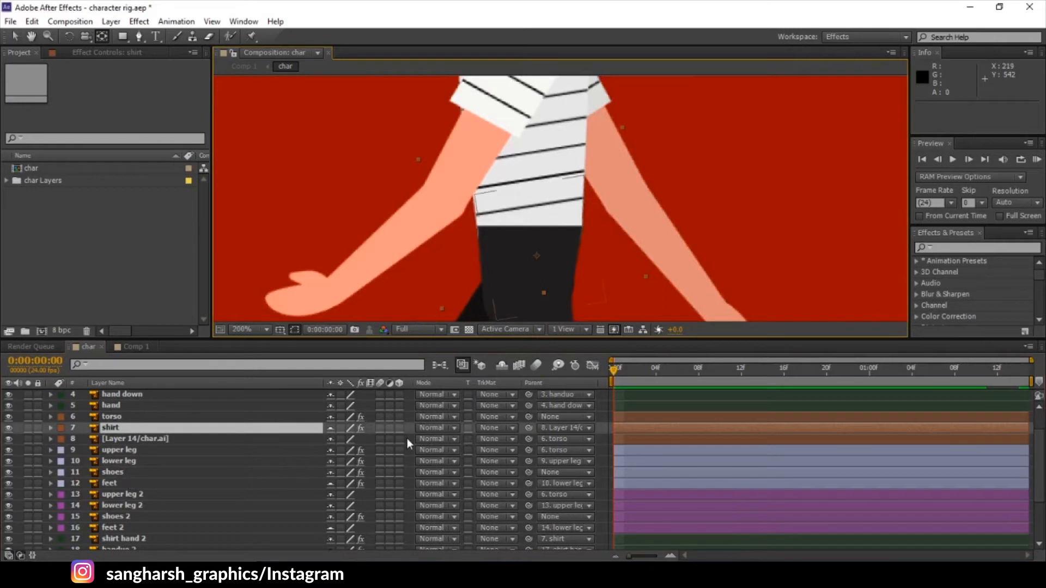
drag(528, 430, 155, 428)
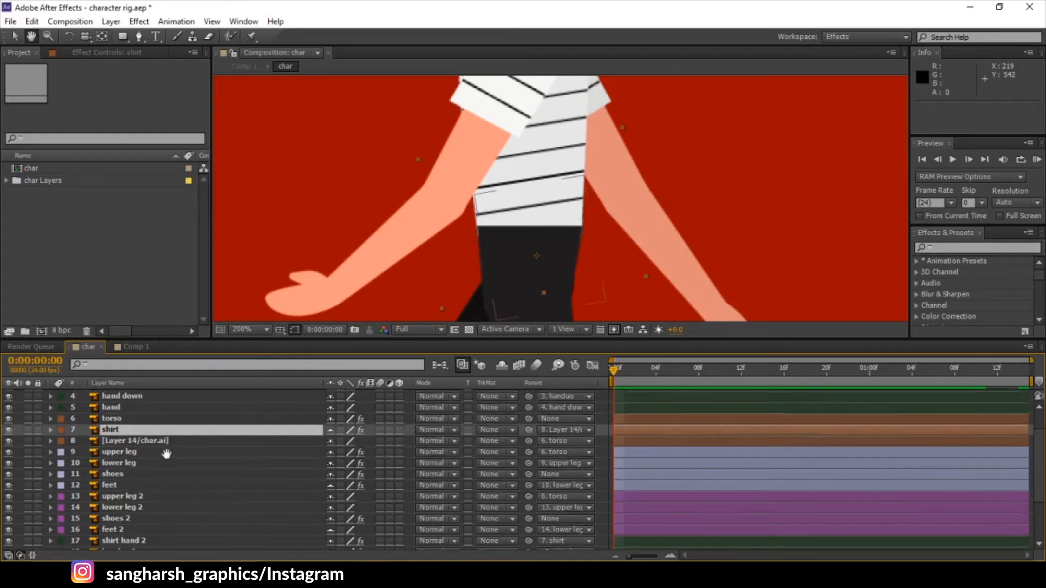
scroll(168, 435, up, 2)
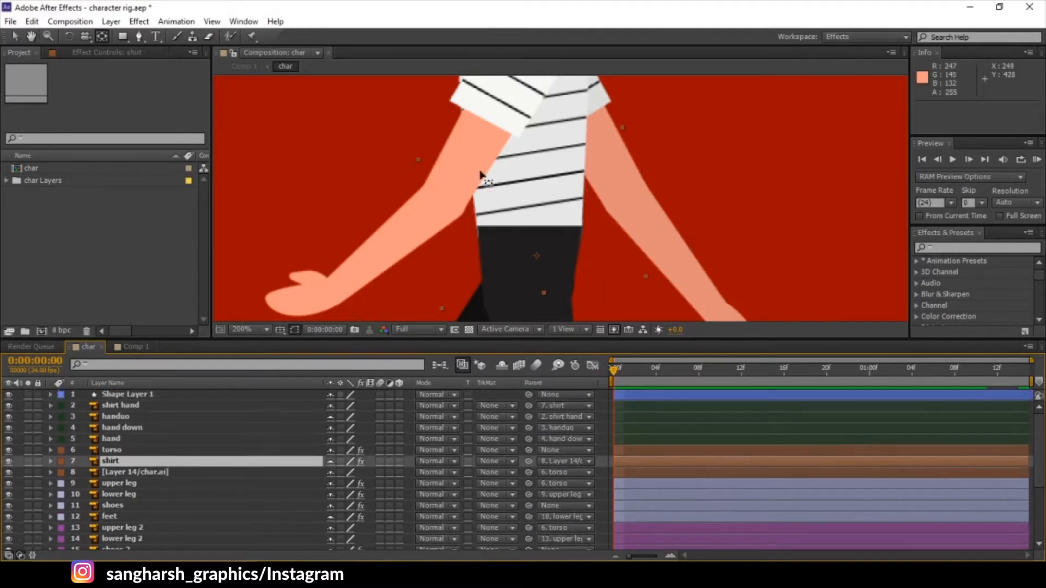
Step: Compare the torso, shirt, shirt hand and handuo layers and the shoulder anchor points of the front arm
drag(618, 198, 610, 269)
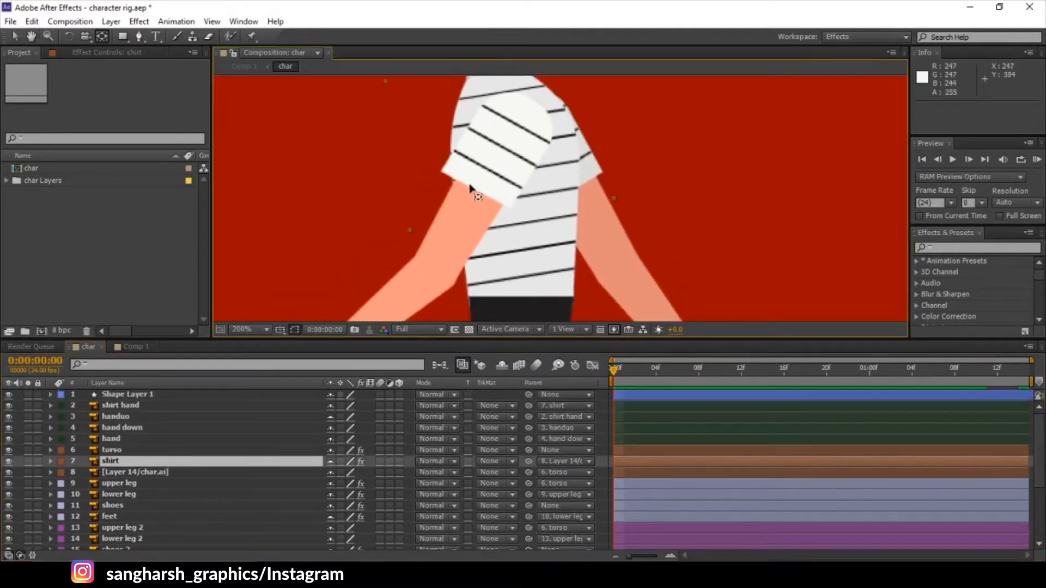
click(138, 452)
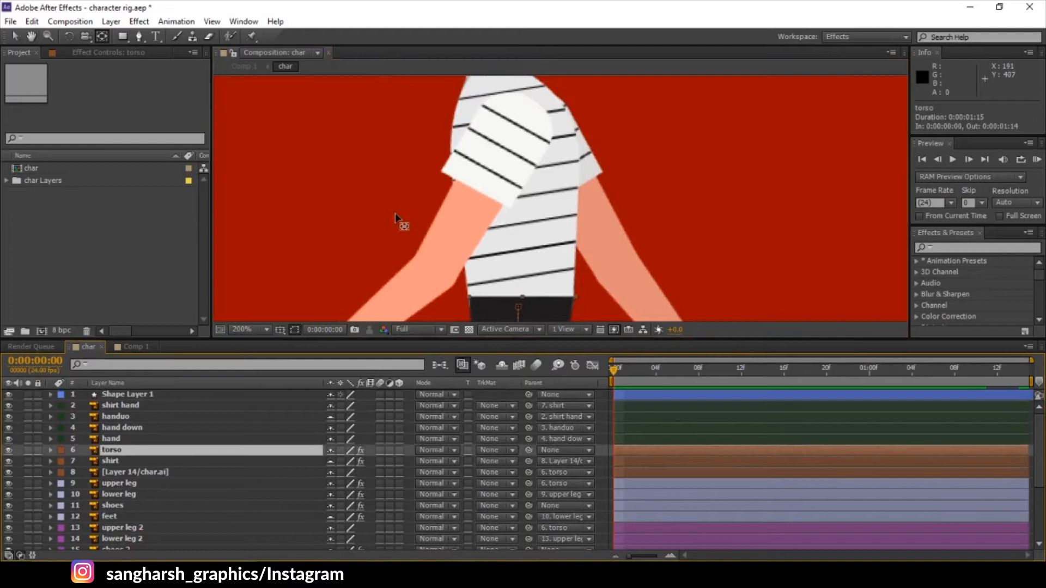
click(479, 179)
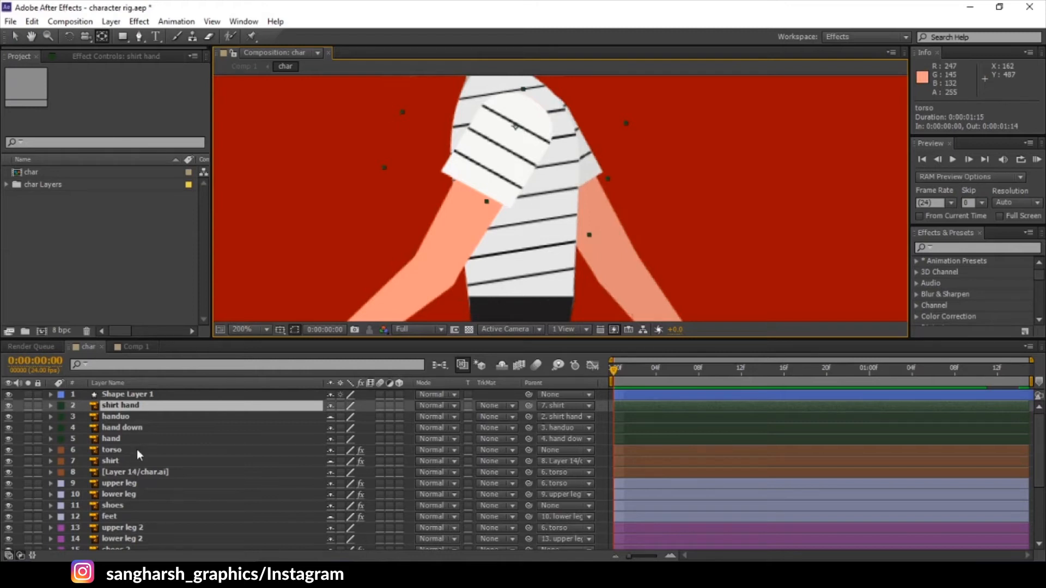
click(117, 463)
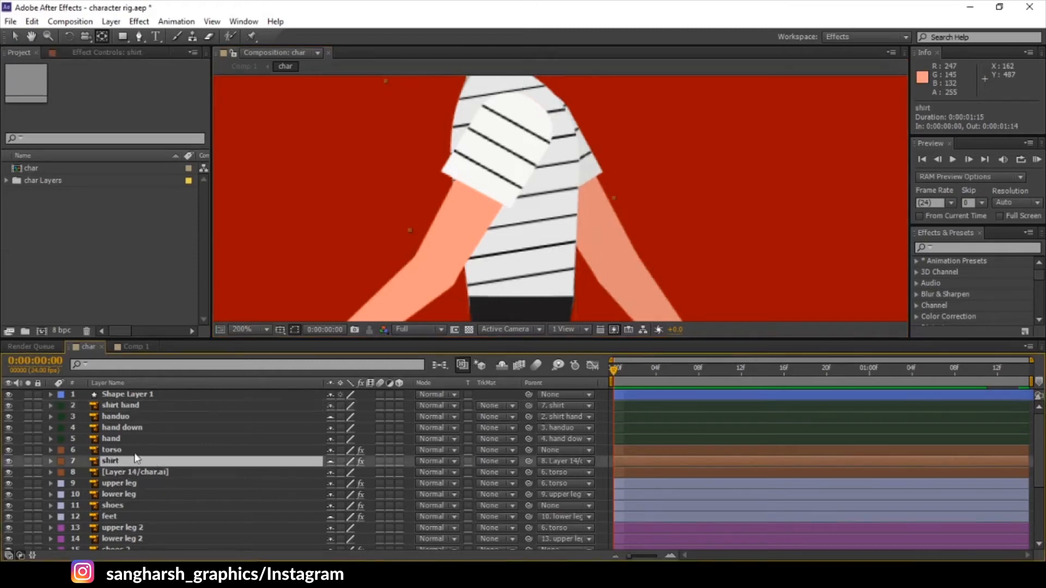
click(136, 410)
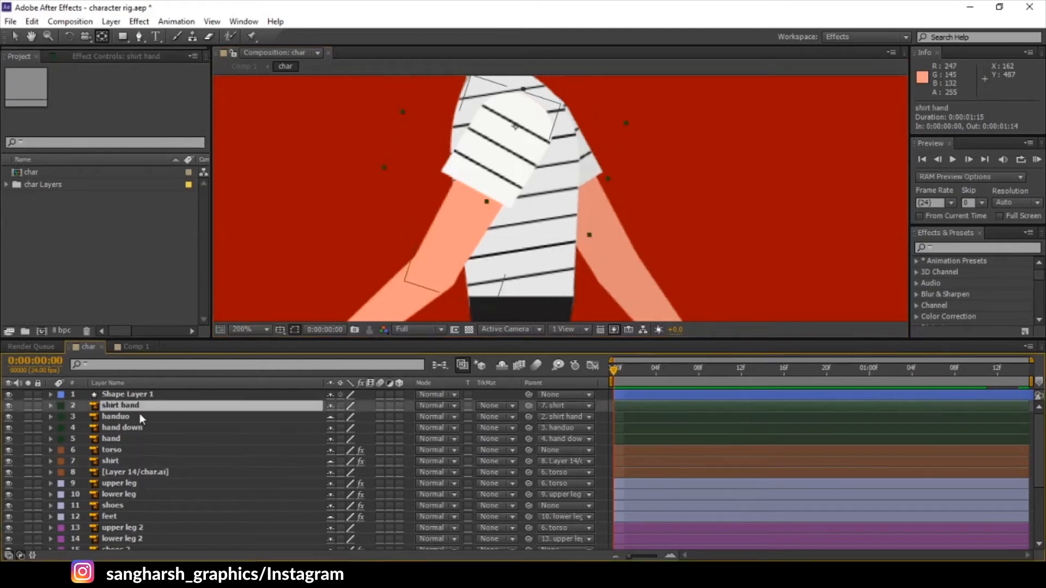
click(470, 230)
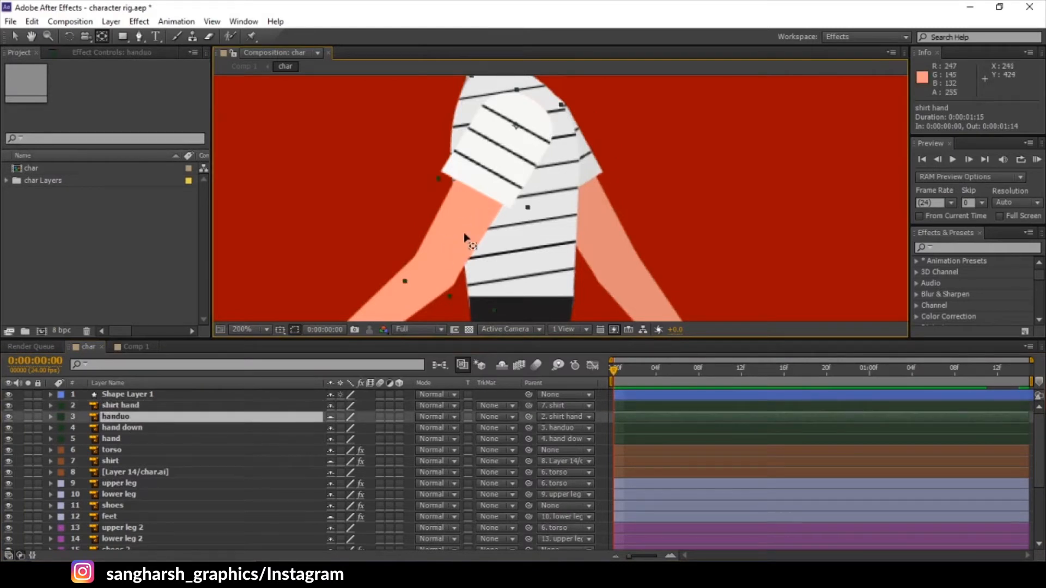
click(505, 168)
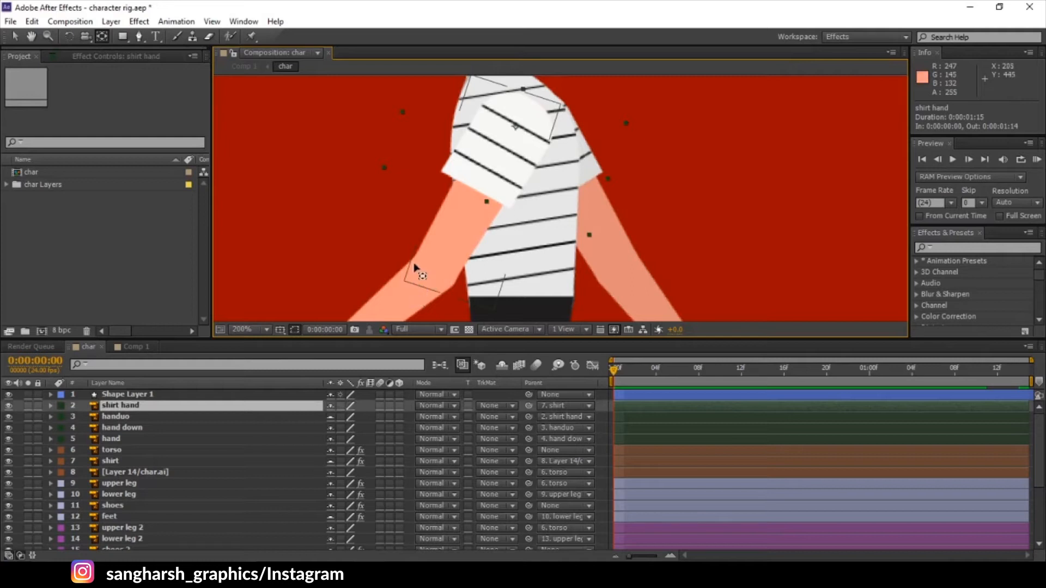
Step: Check the hand down layer's anchor point and parent options, and inspect the handuo and hand layers
scroll(415, 268, down, 2)
click(462, 286)
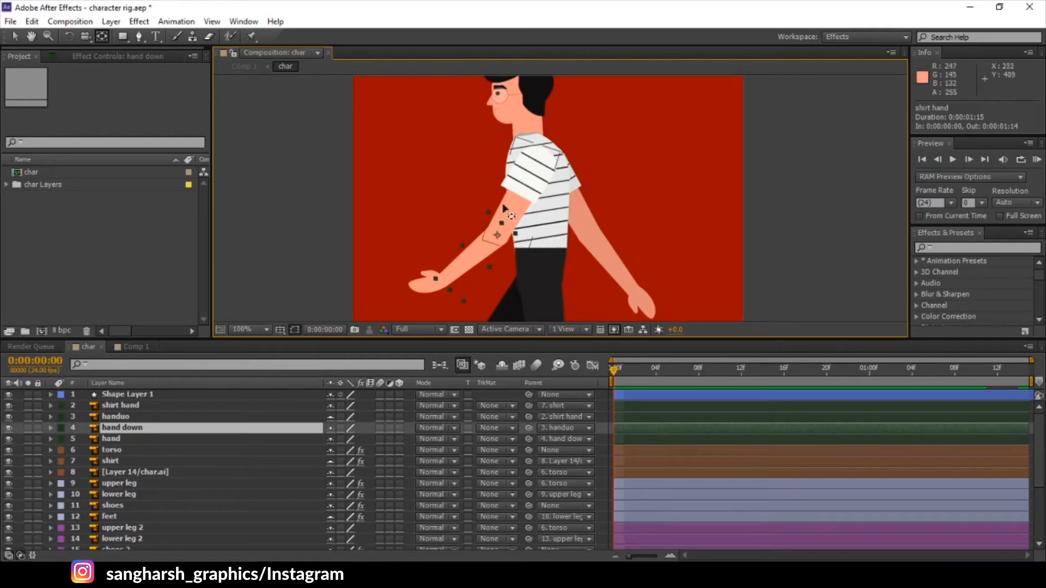
click(542, 426)
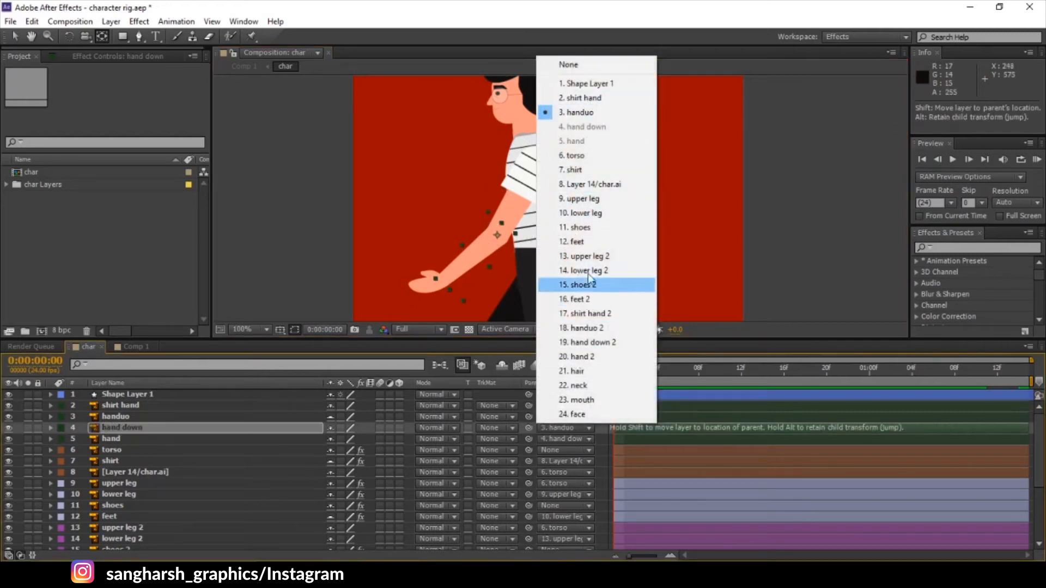
click(120, 420)
click(434, 278)
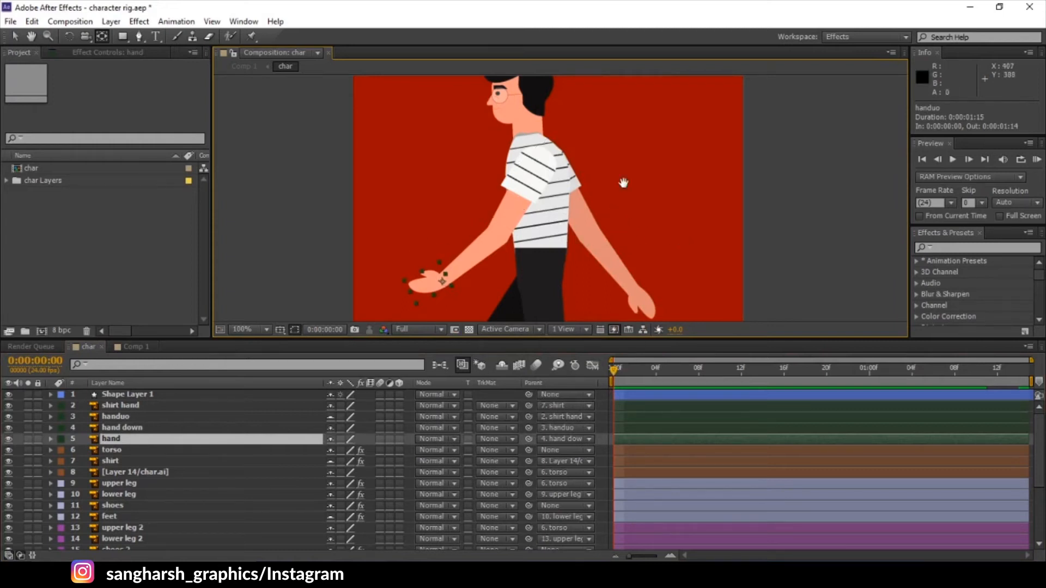
Step: Look over the character's upper body, inspect the neck layer's anchor point, and show the layer list from hand down
key(space)
drag(623, 179, 618, 116)
key(space)
drag(679, 245, 580, 193)
drag(556, 249, 577, 205)
key(space)
drag(526, 81, 515, 182)
drag(494, 144, 486, 226)
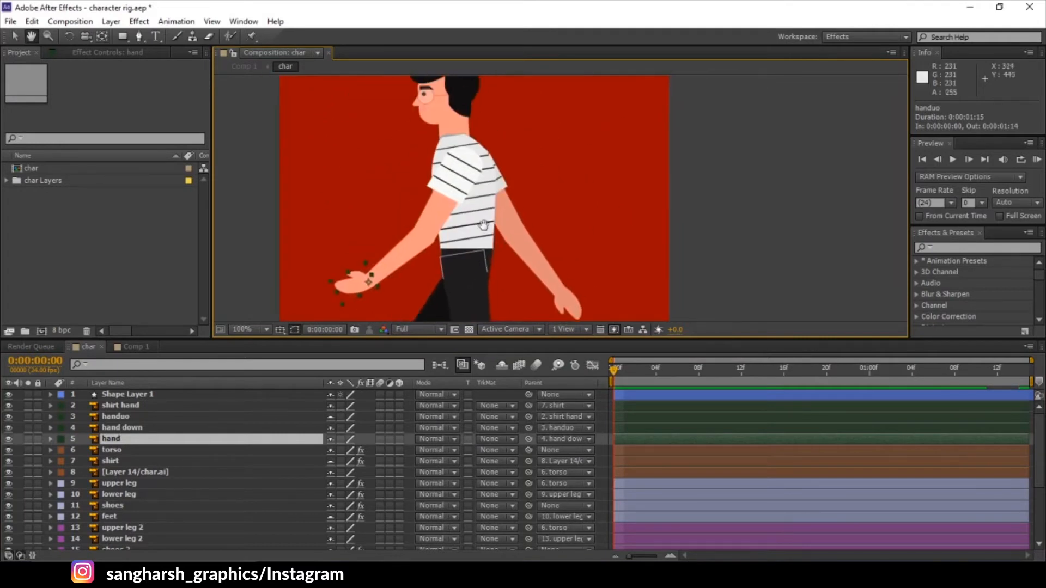
drag(466, 165, 450, 214)
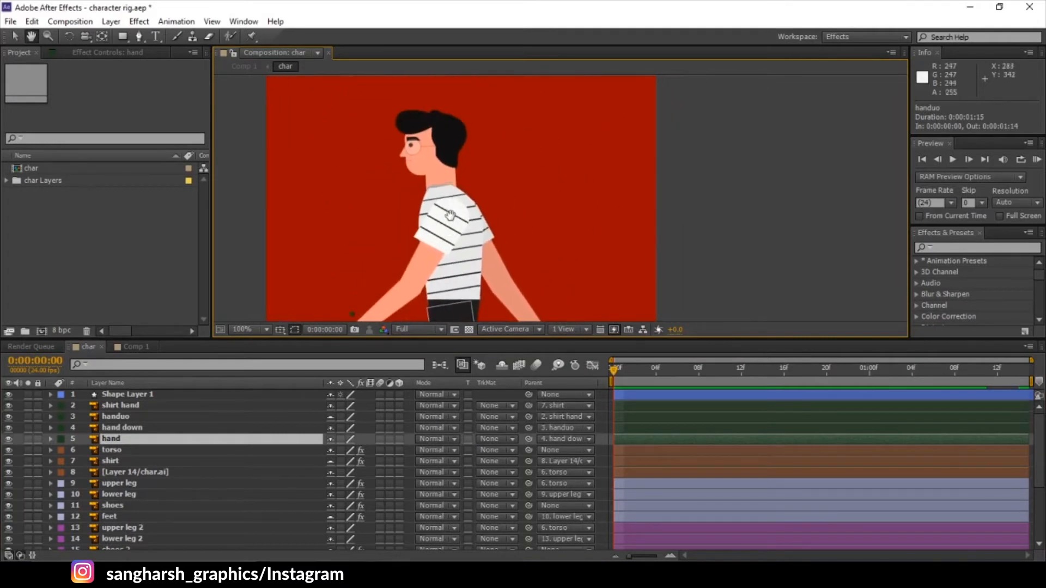
click(446, 184)
key(space)
drag(457, 229, 461, 191)
scroll(206, 467, down, 1)
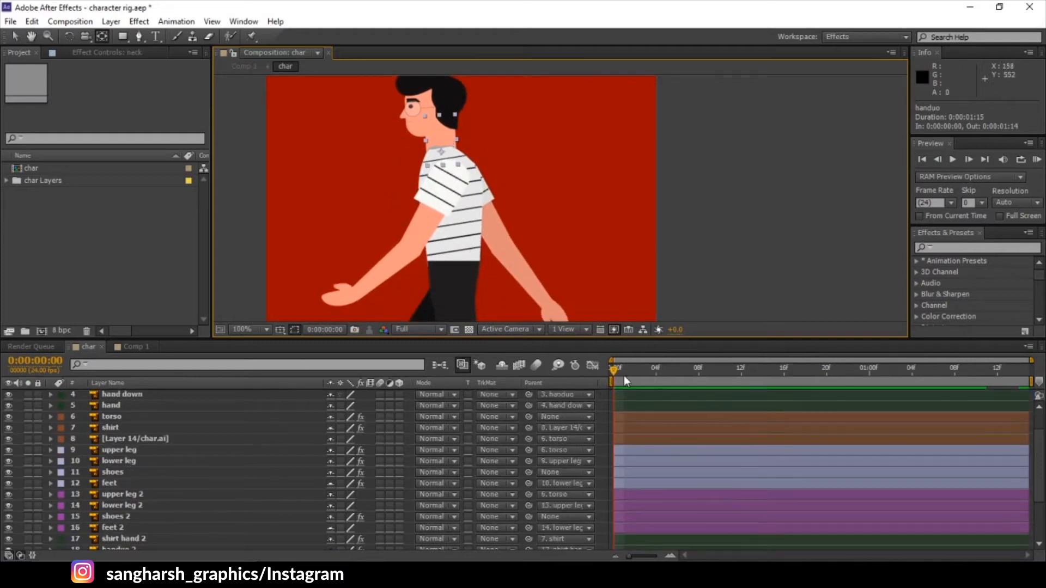
Step: Keep the char composition at its first frame and show the whole character at 50% magnification
drag(626, 380, 589, 383)
key(comma)
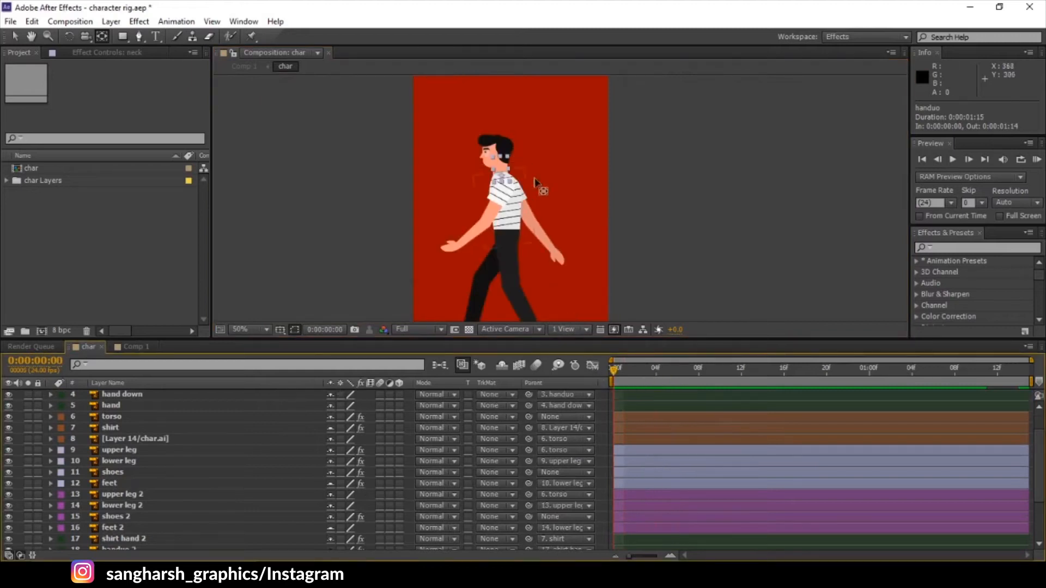
key(space)
drag(617, 261, 630, 224)
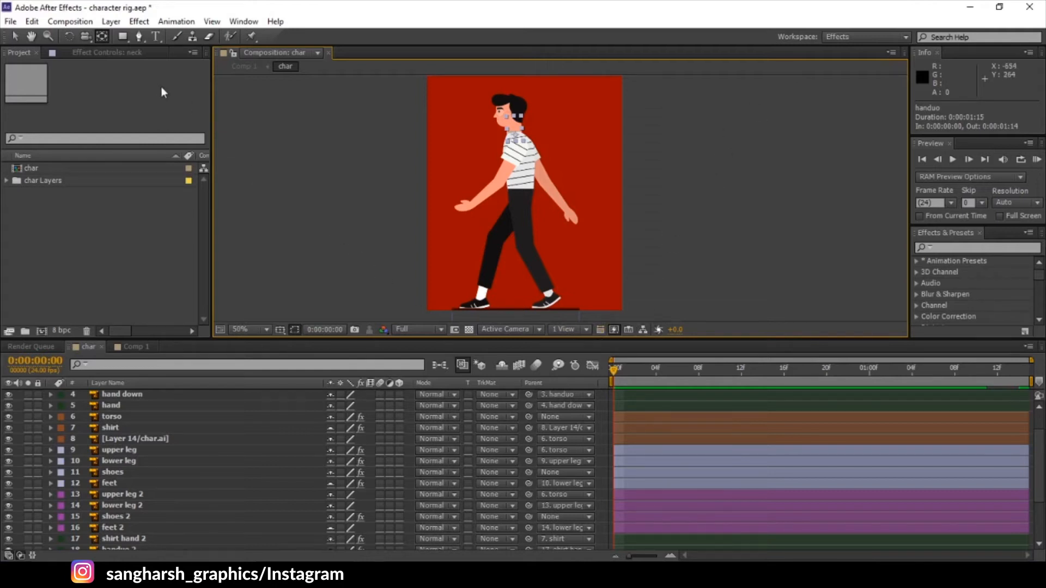
drag(624, 372, 577, 360)
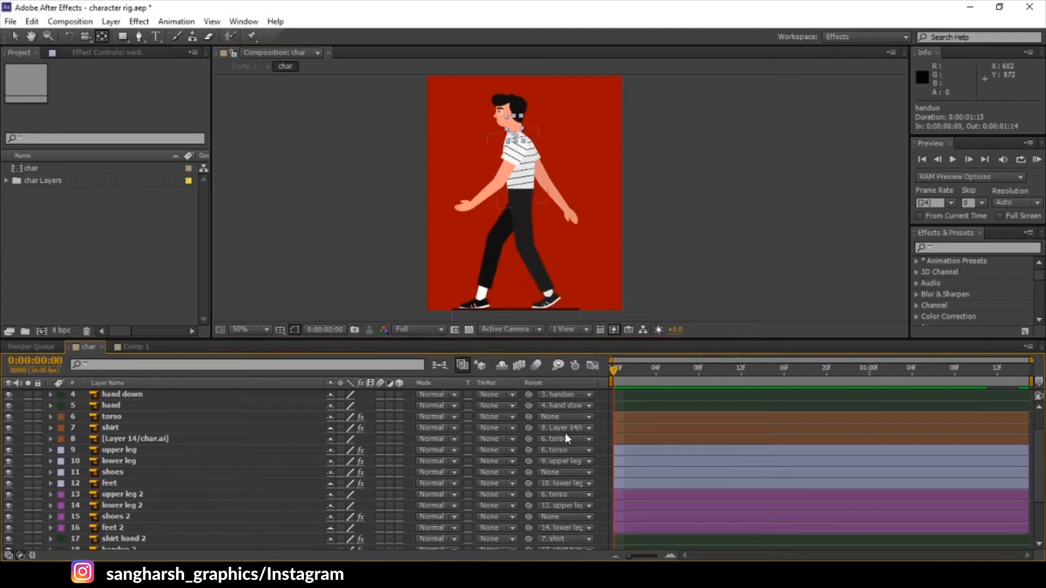
Step: Inspect the hand down and shirt layers on the character, with the hip area shown at 100% magnification
click(162, 394)
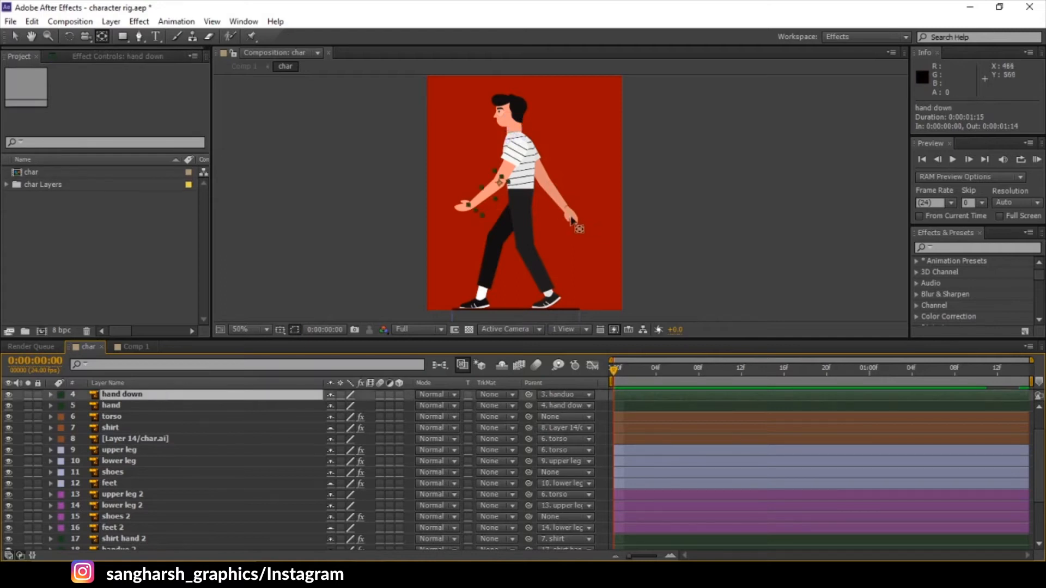
click(534, 203)
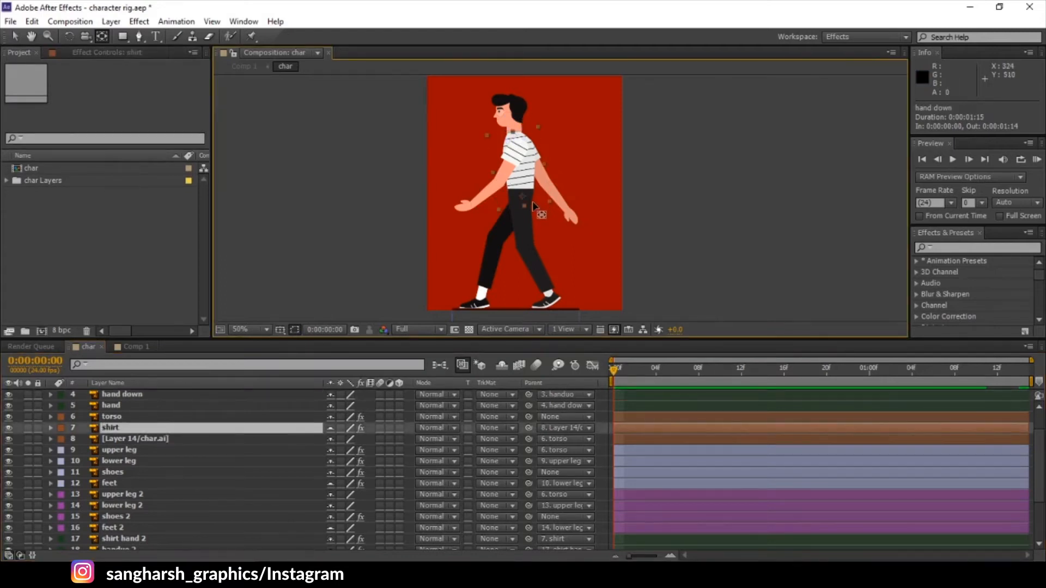
scroll(532, 201, up, 2)
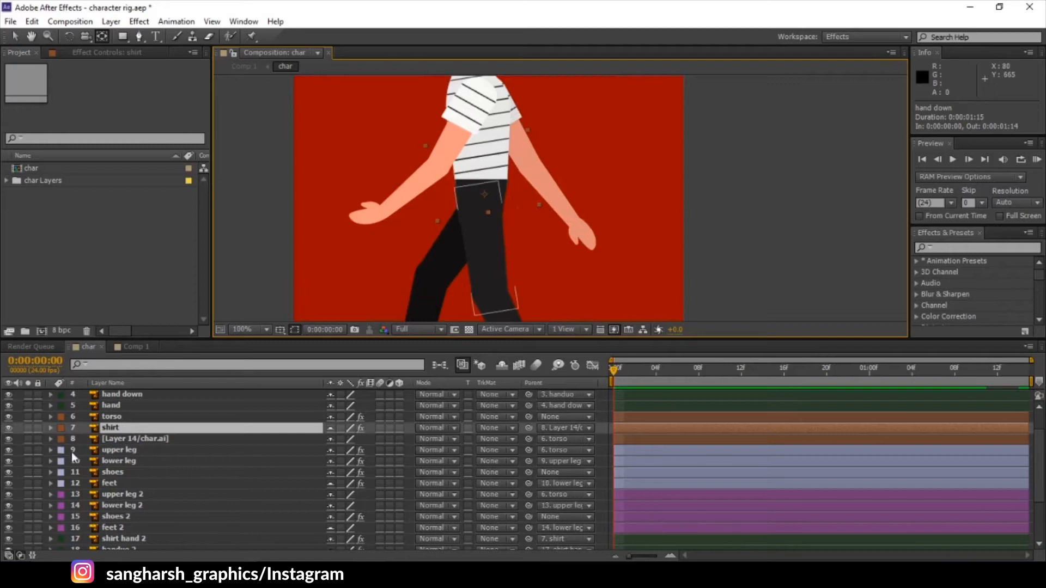
Step: Reveal the torso layer's Position keyframes and return the time to the first frame
click(114, 417)
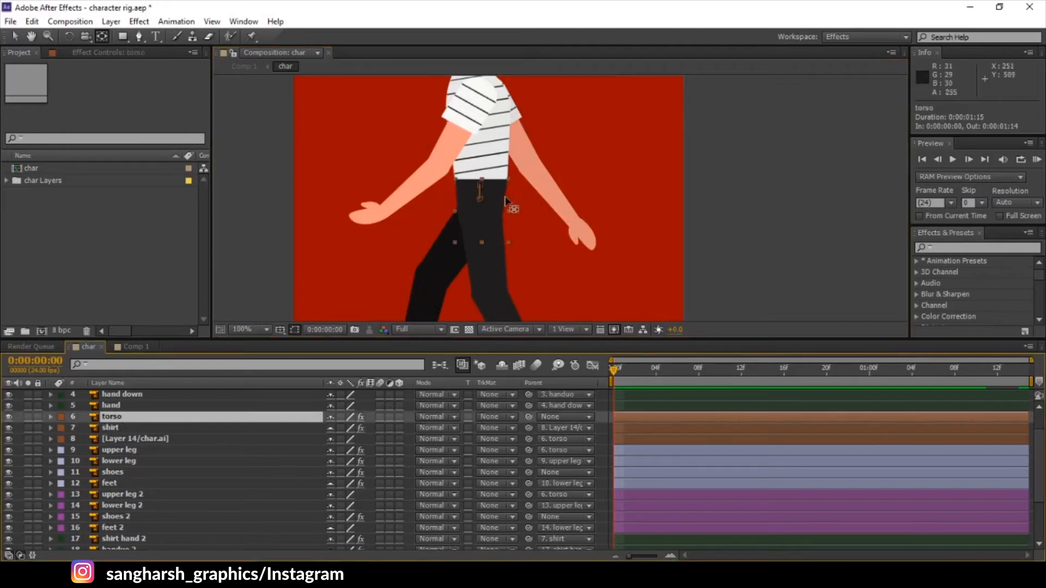
mouse_move(615, 369)
mouse_down()
mouse_move(646, 371)
mouse_move(592, 391)
mouse_move(625, 381)
mouse_up()
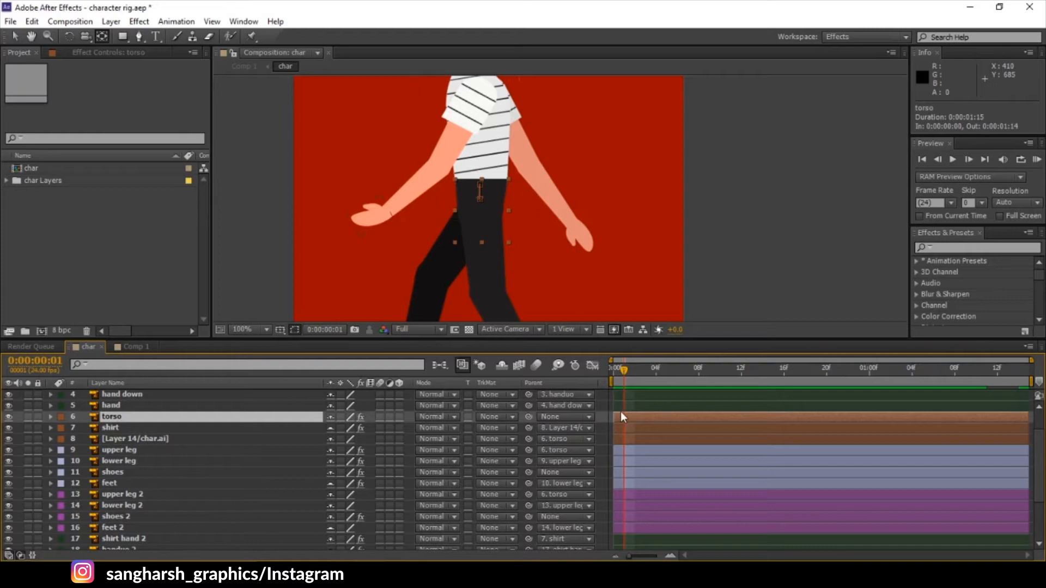
key(p)
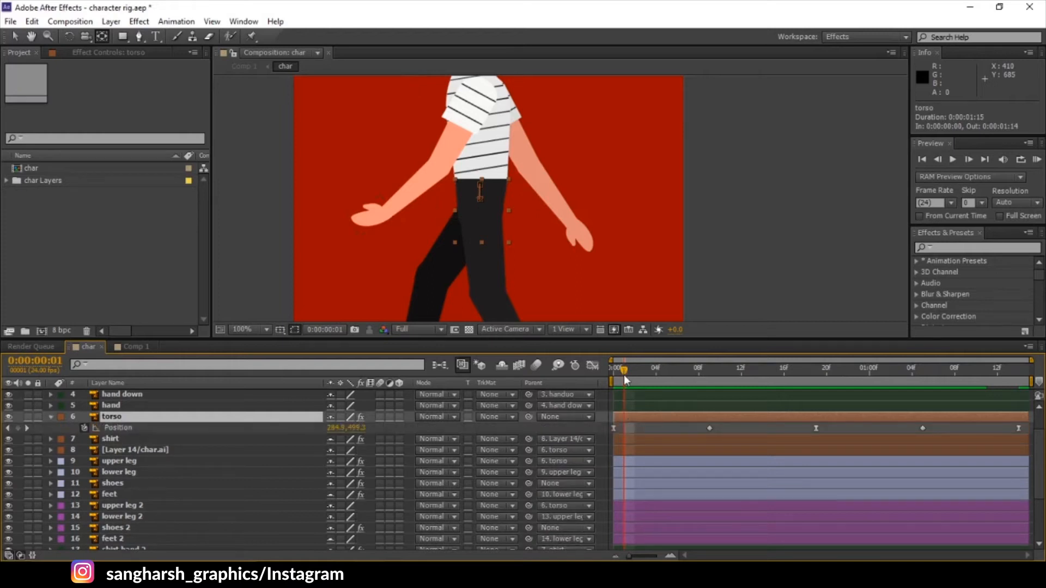
drag(625, 375, 611, 378)
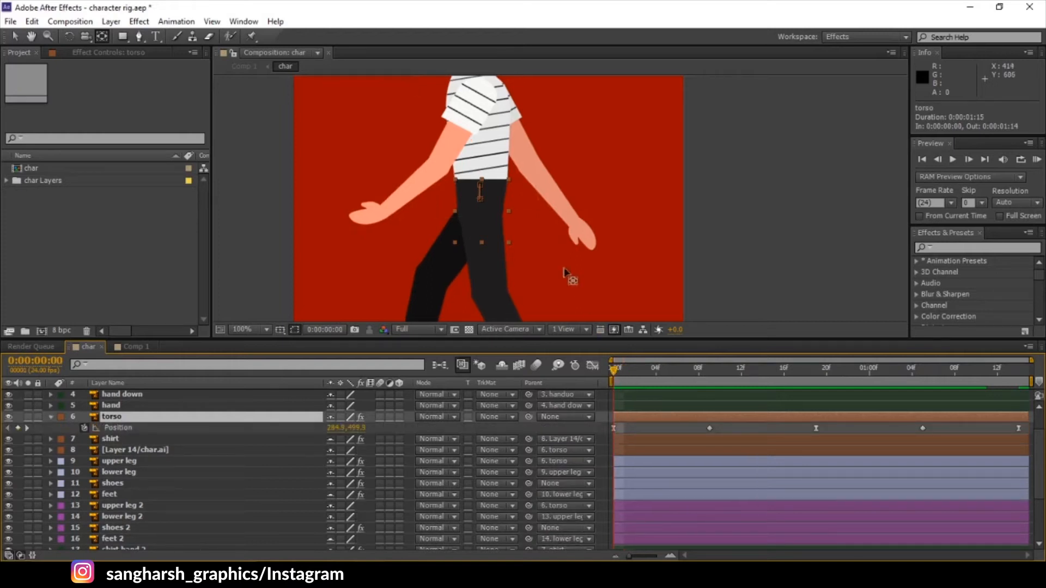
Step: Compare the torso's Position keyframes at frames 9 and 19 with the character's pose, returning to the first frame
drag(611, 374, 710, 375)
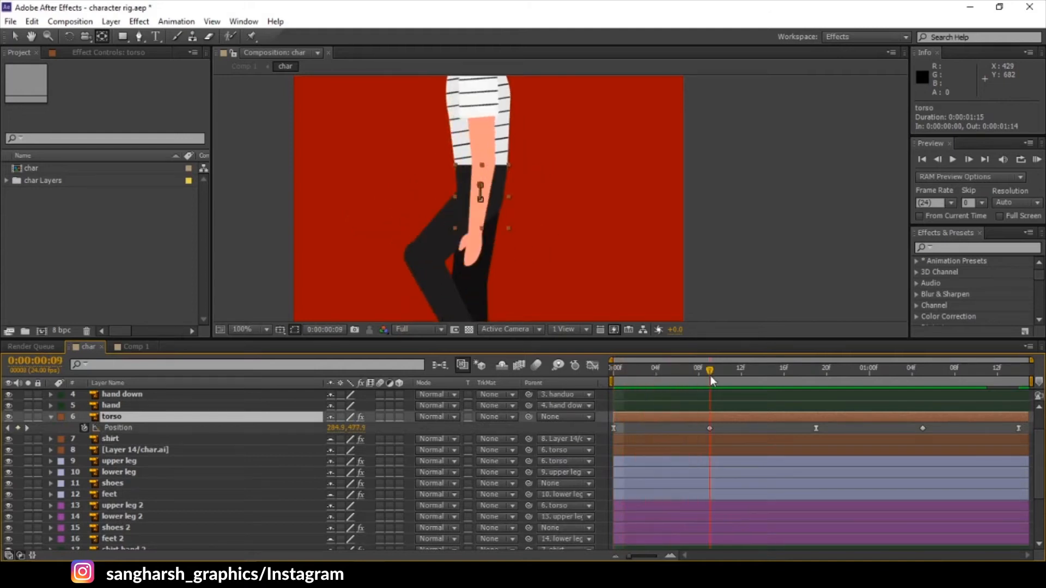
drag(513, 220, 515, 180)
drag(710, 374, 816, 381)
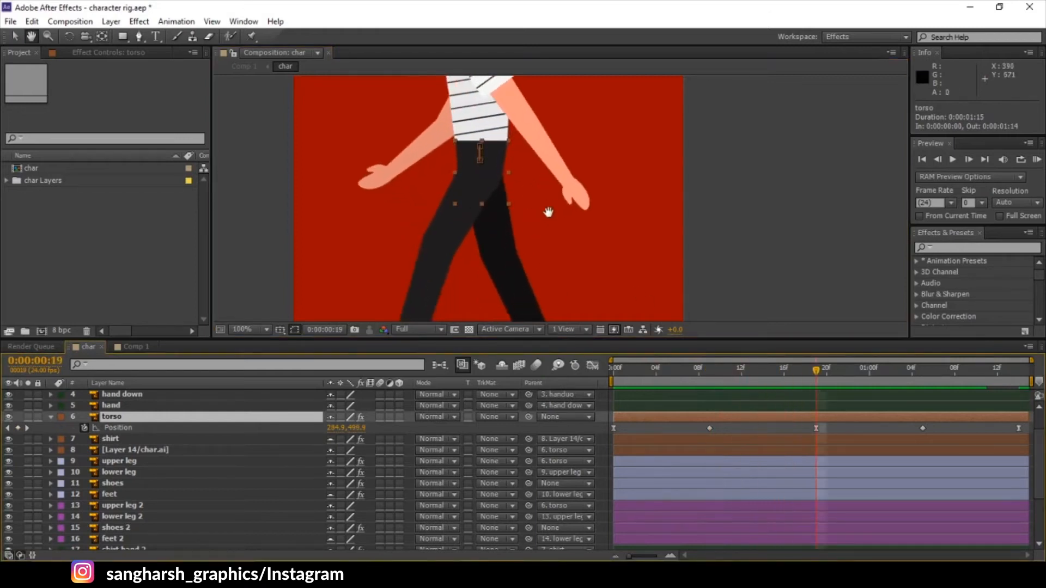
drag(549, 212, 541, 240)
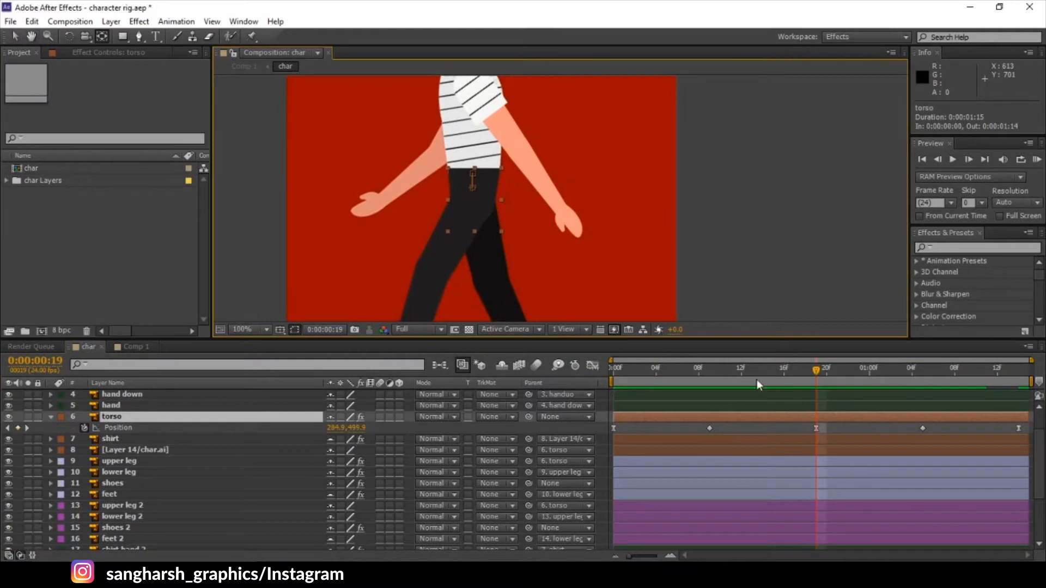
drag(626, 374, 590, 372)
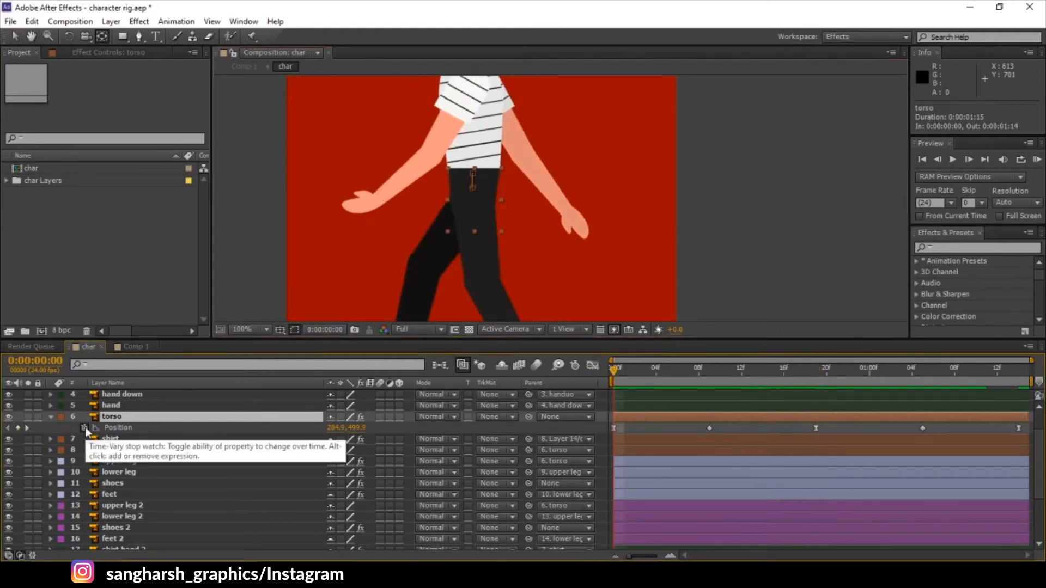
key(p)
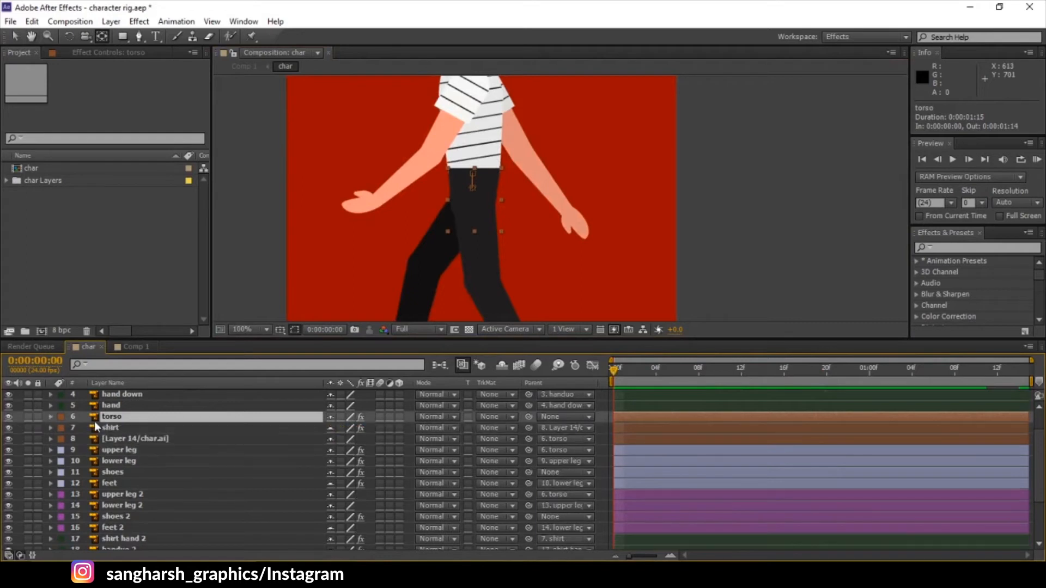
key(p)
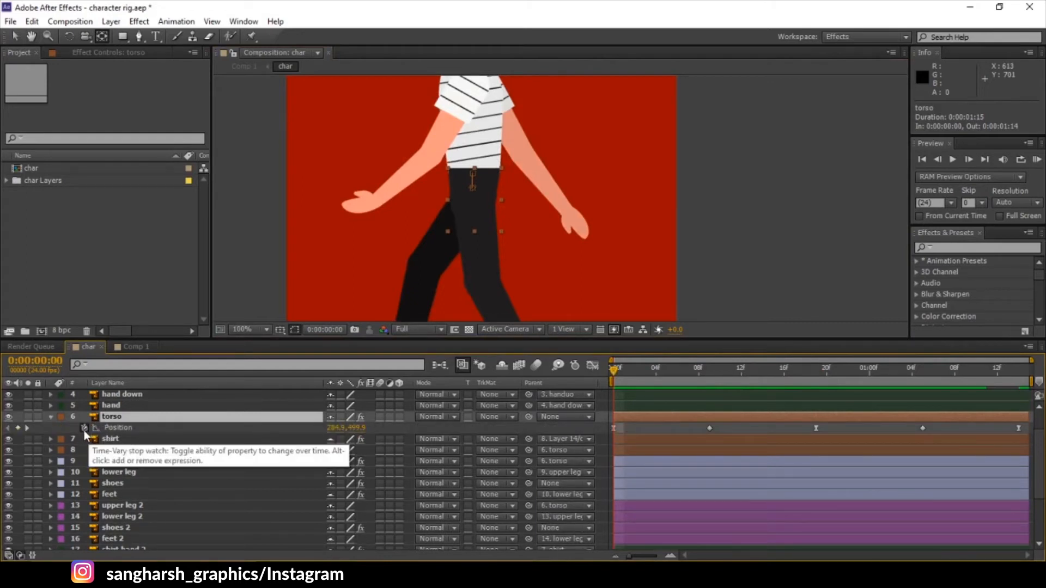
Step: Try clearing the torso's Position keyframes and recording a changed Position at frame 9, and undo everything to restore the original keyframes
click(84, 427)
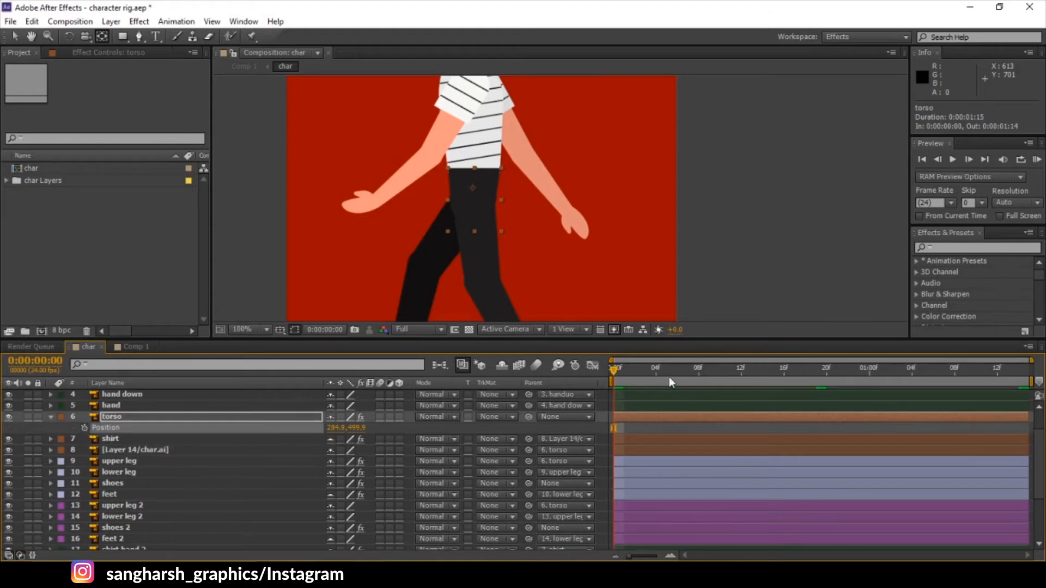
drag(670, 371, 711, 371)
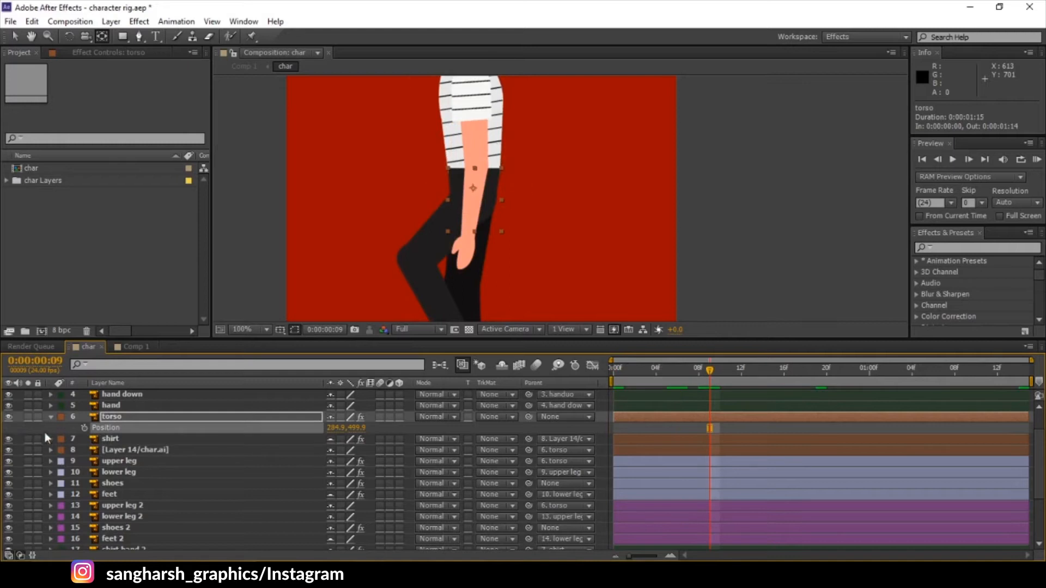
click(84, 427)
drag(709, 428, 585, 431)
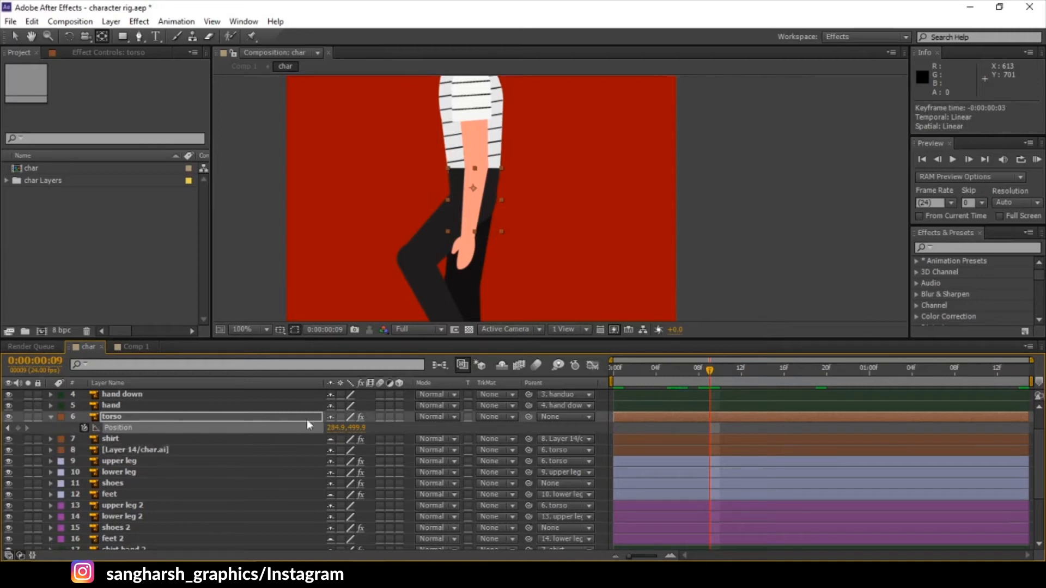
drag(357, 428, 384, 425)
key(ctrl+z)
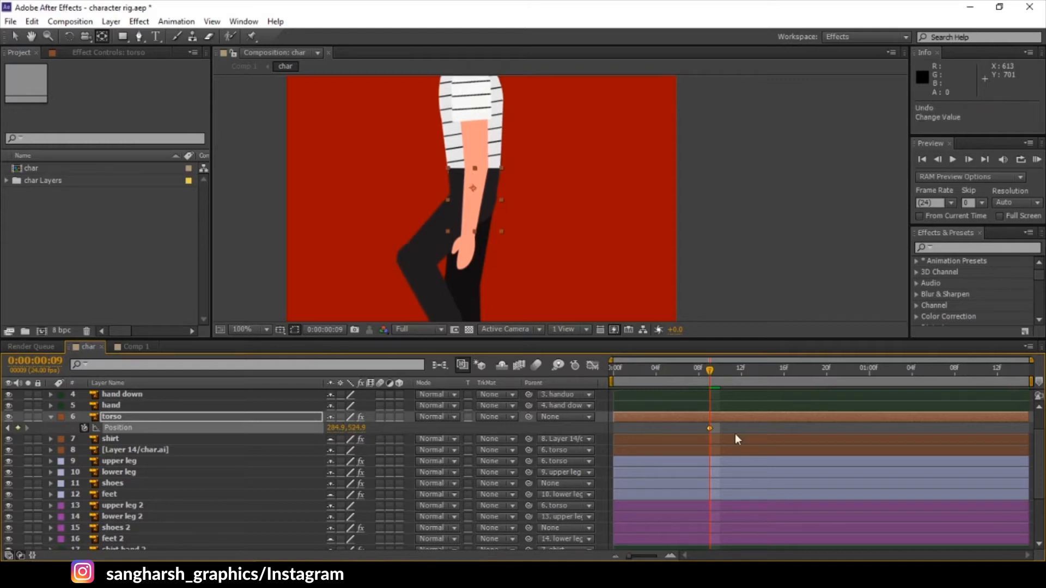
key(ctrl+z)
key(ctrl+z)
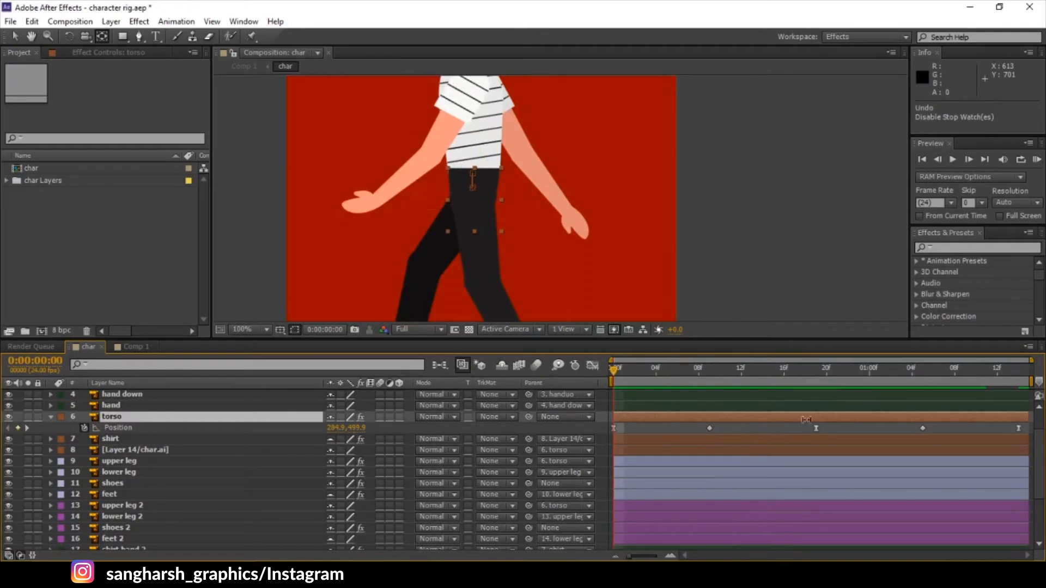
Step: Inspect the Keyframe Assistant easing options for the torso's Position keyframe at frame 19 without applying any
click(815, 428)
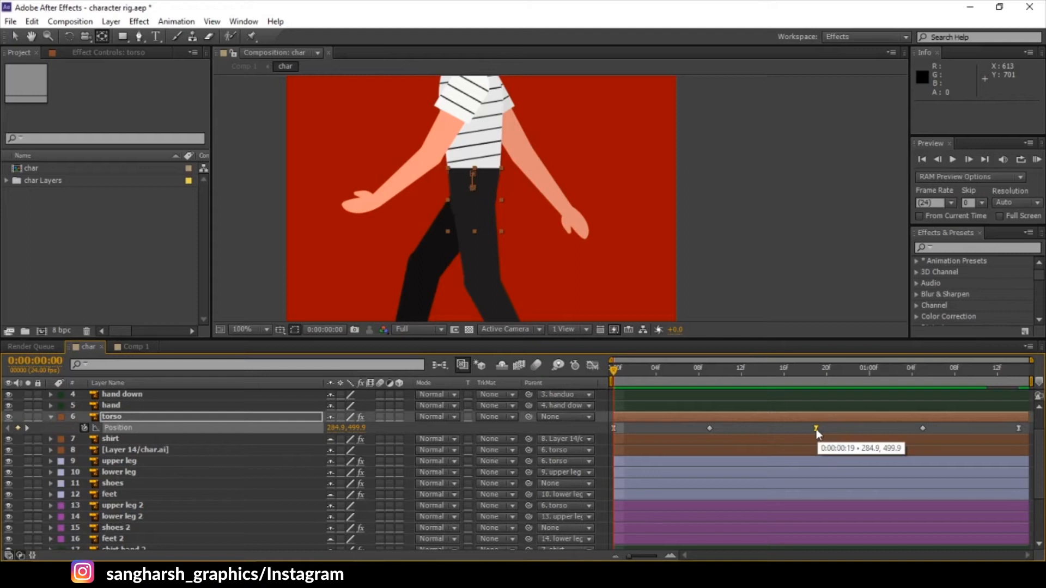
right_click(816, 429)
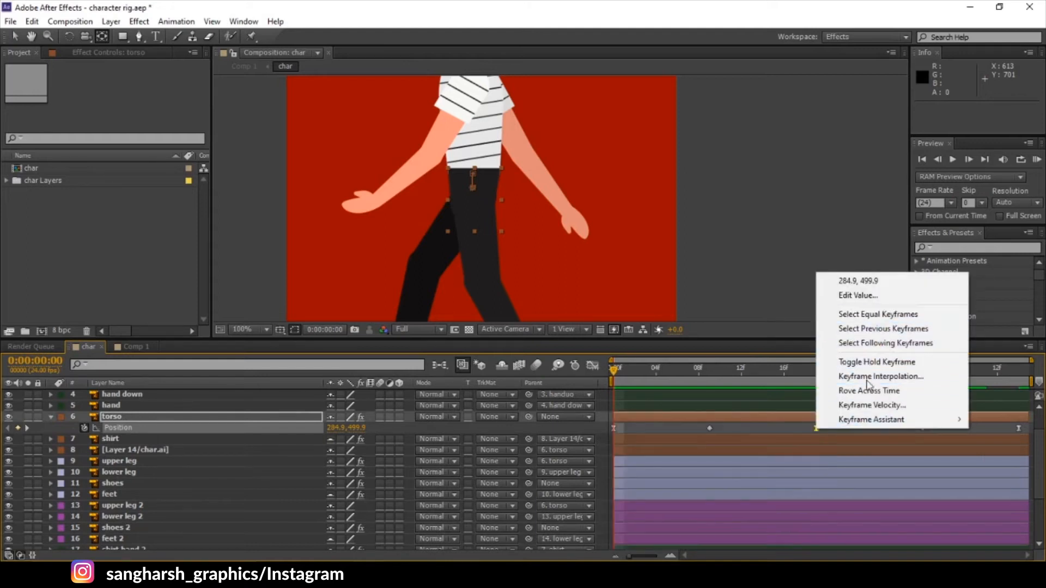
mouse_move(869, 417)
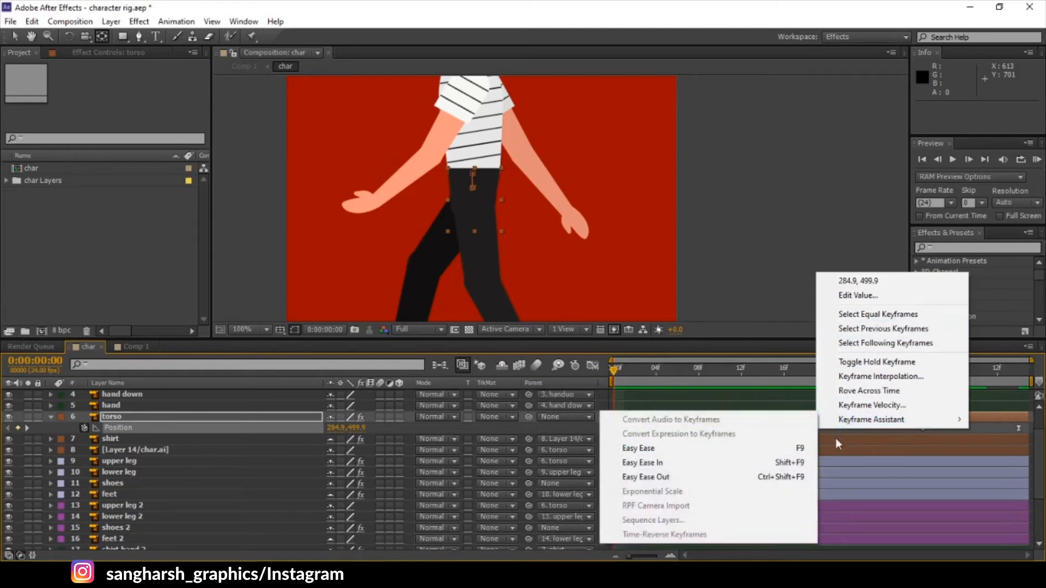
click(820, 436)
click(826, 419)
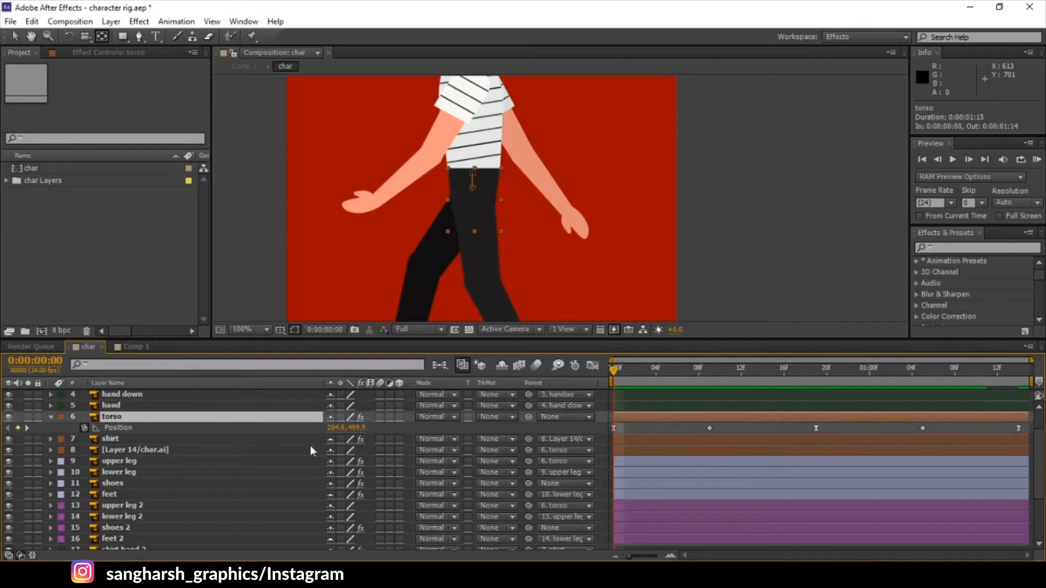
scroll(444, 188, down, 2)
scroll(444, 188, up, 2)
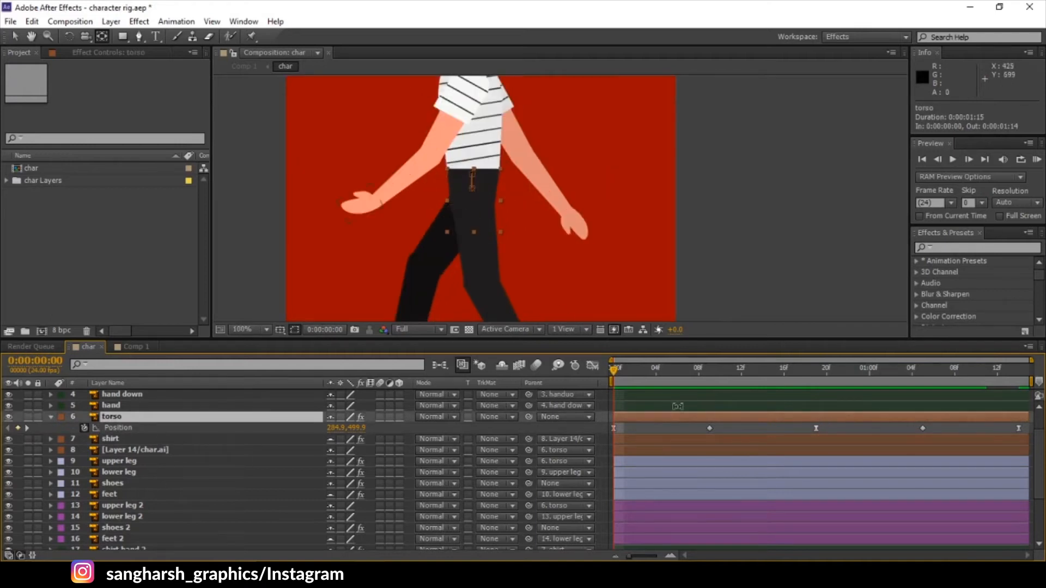
Step: Show the character's upper body at frame 1 and inspect the shirt and torso layers
mouse_move(613, 366)
mouse_down()
mouse_move(698, 364)
mouse_move(624, 366)
mouse_up()
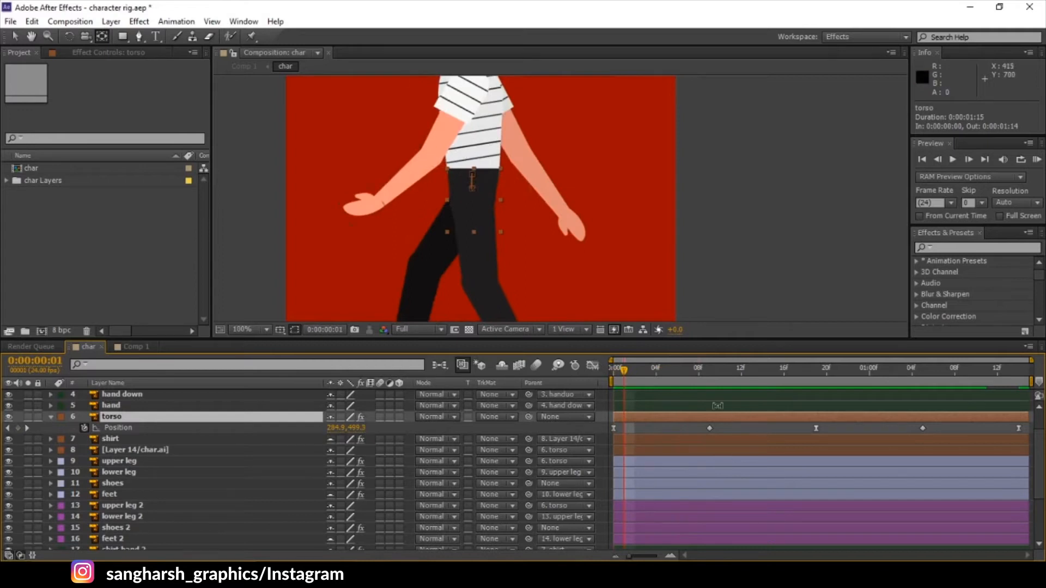
key(h)
drag(502, 151, 486, 224)
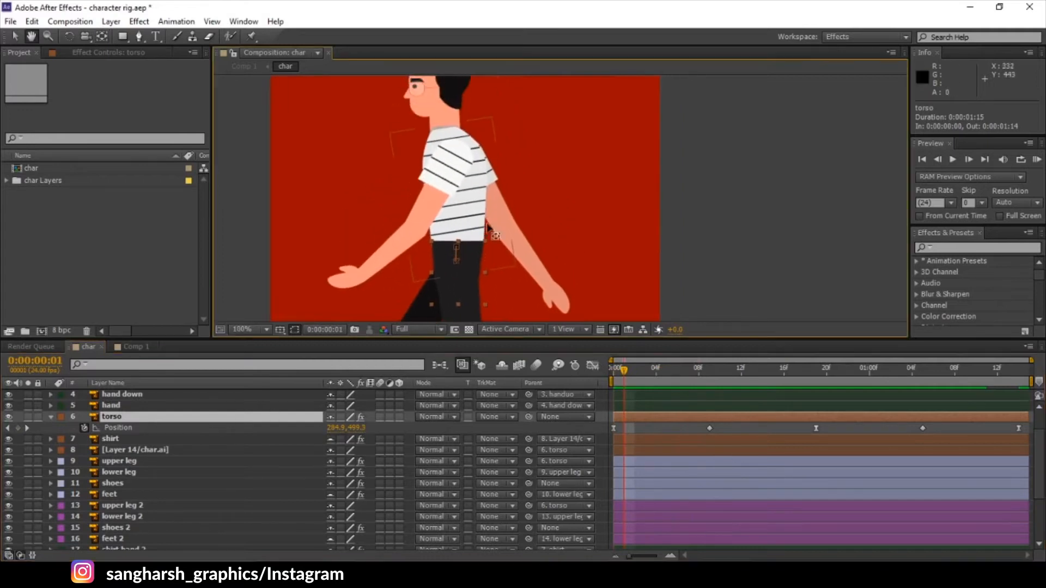
key(y)
click(477, 221)
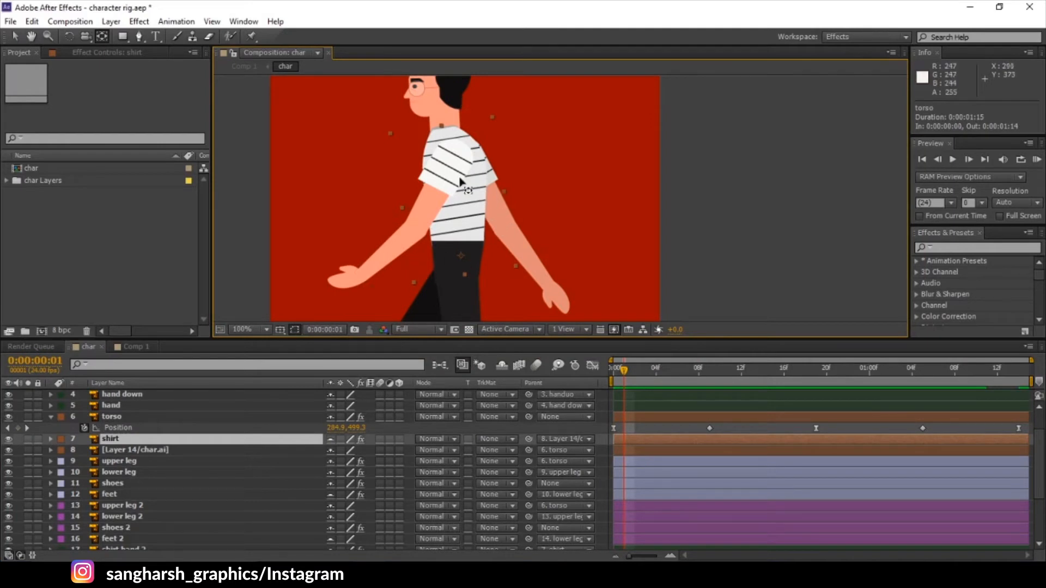
click(129, 416)
scroll(133, 417, up, 2)
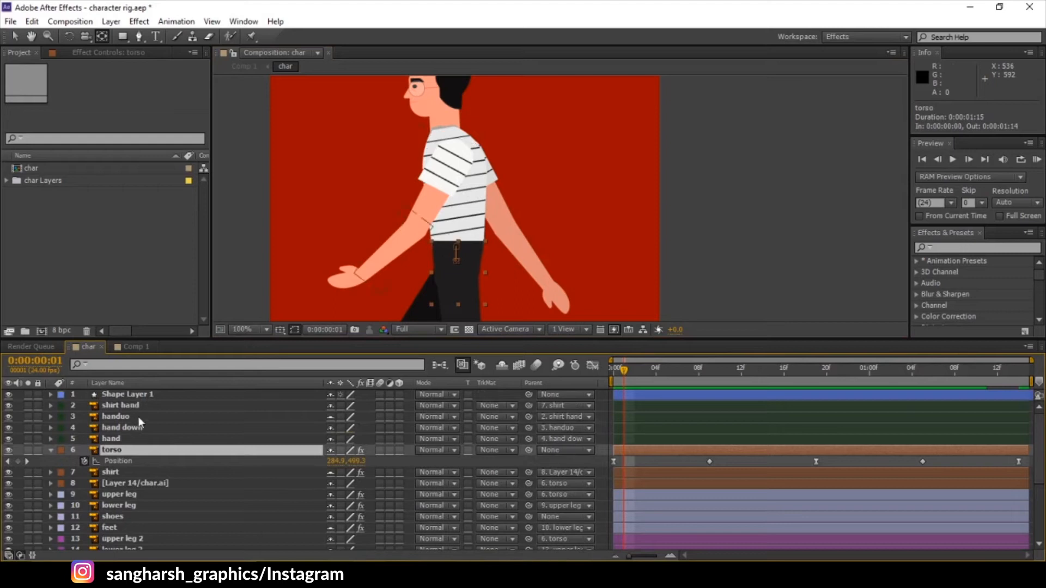
Step: Hide the torso's Position property and reveal the shirt hand layer's Rotation keyframes
click(131, 405)
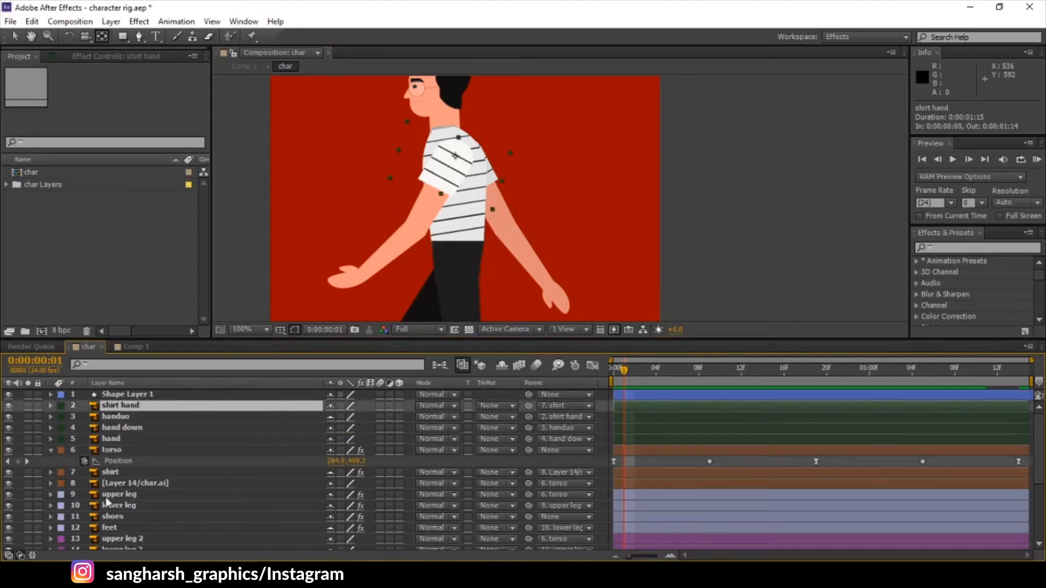
click(152, 452)
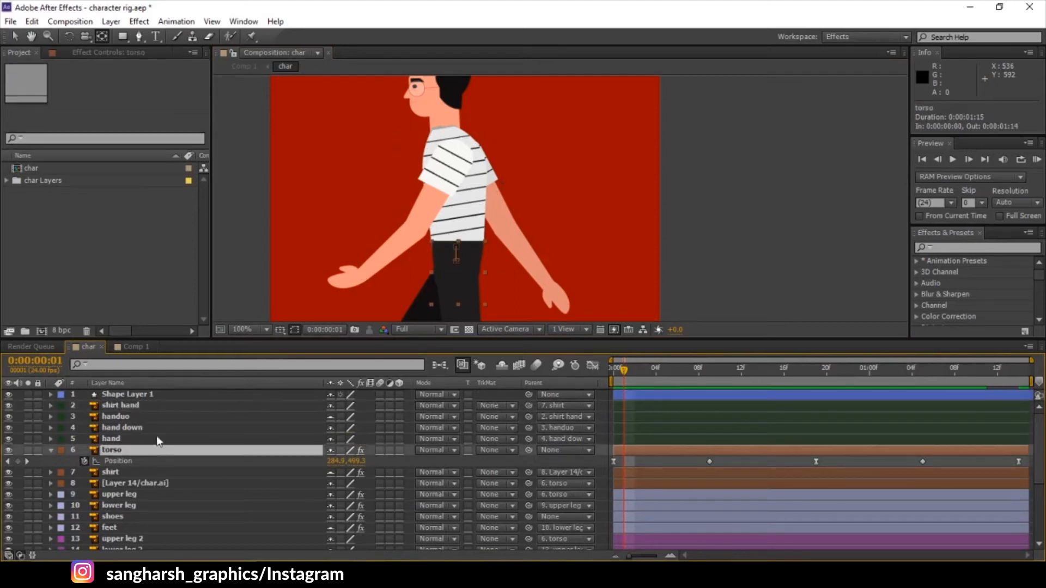
key(p)
click(129, 406)
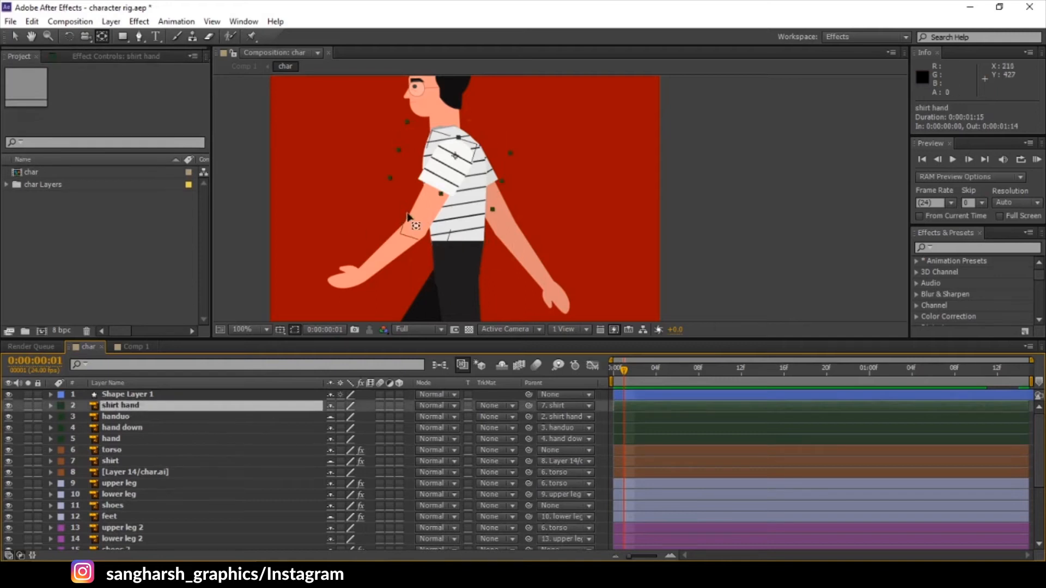
key(r)
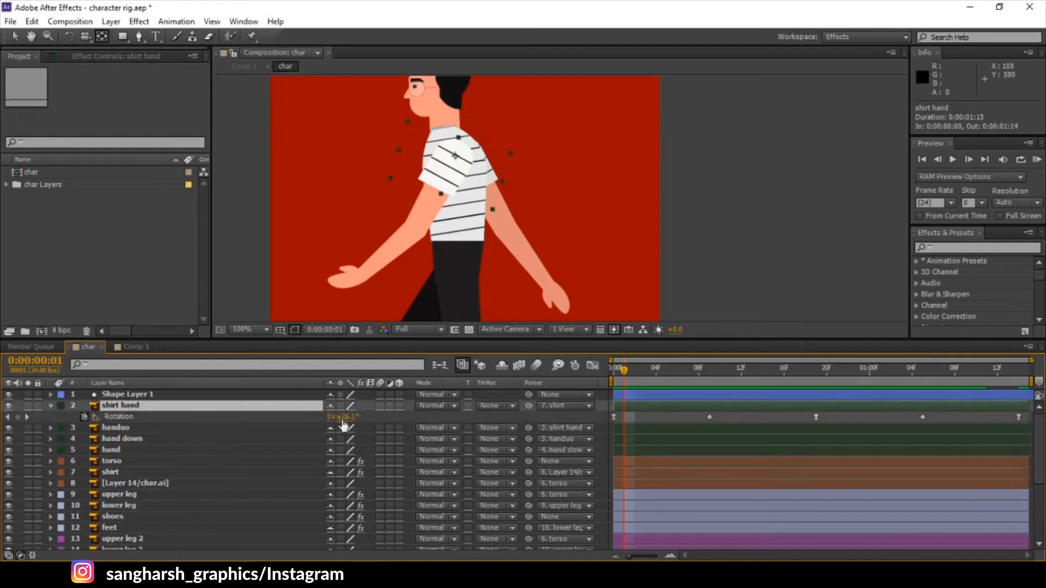
Step: Try a larger Rotation on the shirt hand layer at frame 1, undo it, and return to the first frame
drag(343, 425, 350, 425)
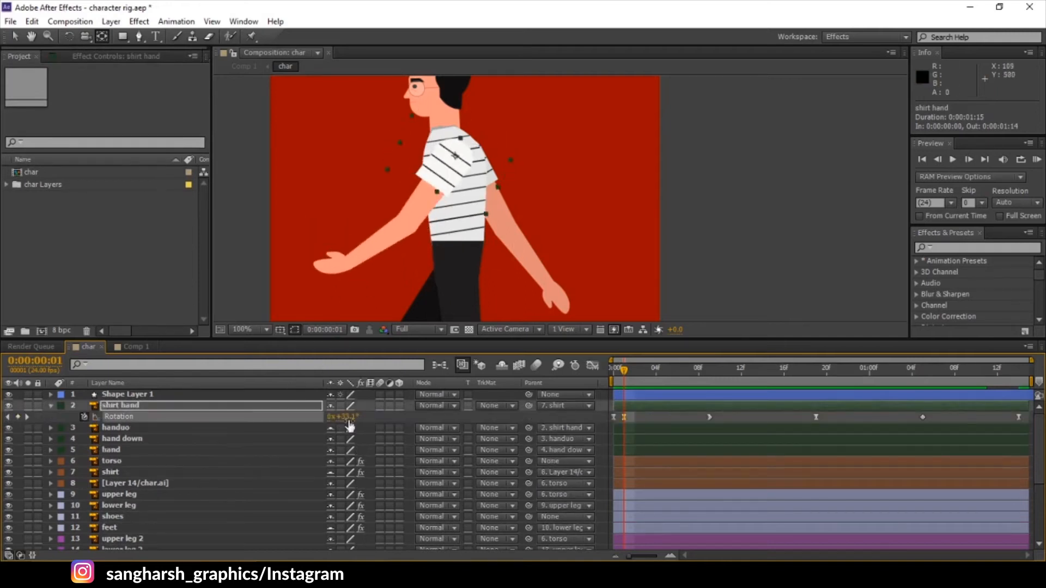
key(ctrl+z)
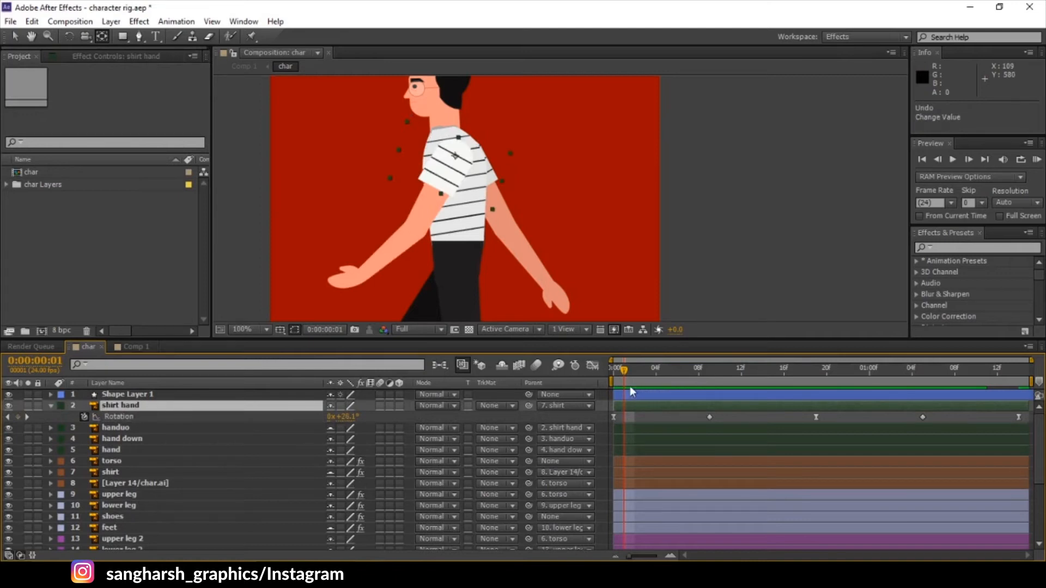
key(Page_Up)
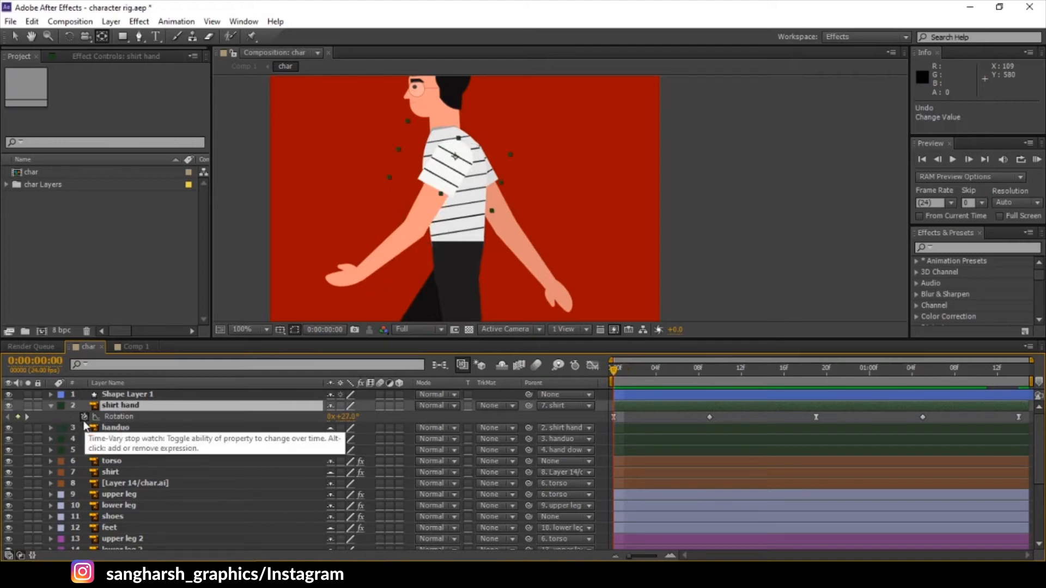
Step: Go to frame 9 and reveal the torso's Position keyframes alongside the shirt hand's Rotation keyframes
drag(614, 376, 707, 377)
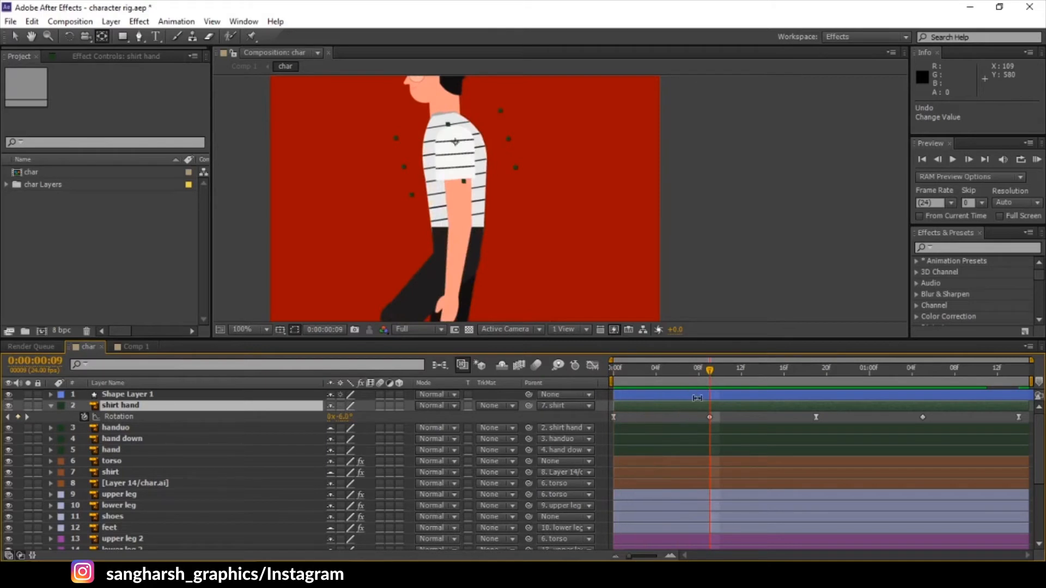
click(682, 471)
click(149, 462)
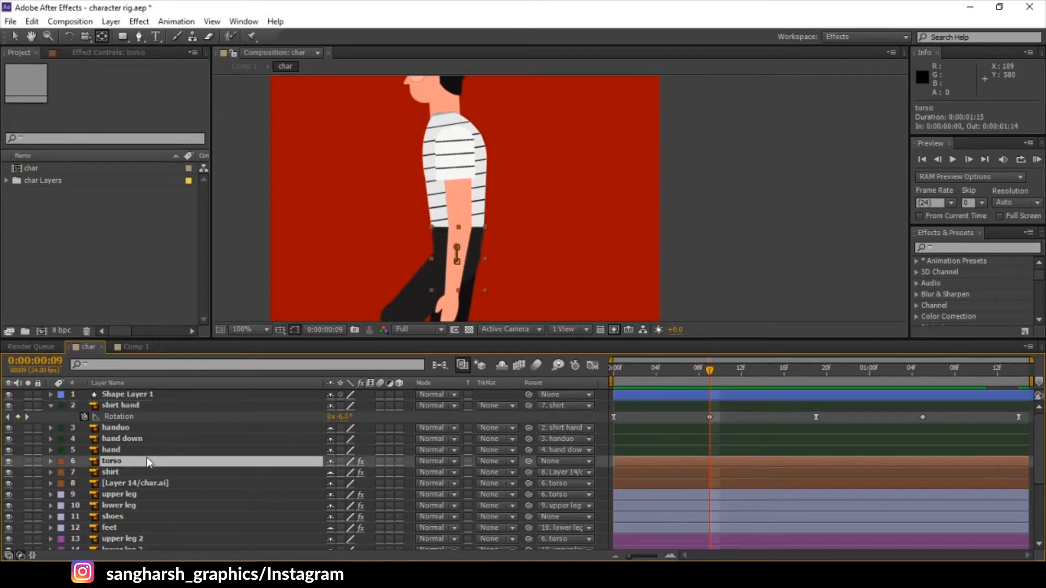
key(p)
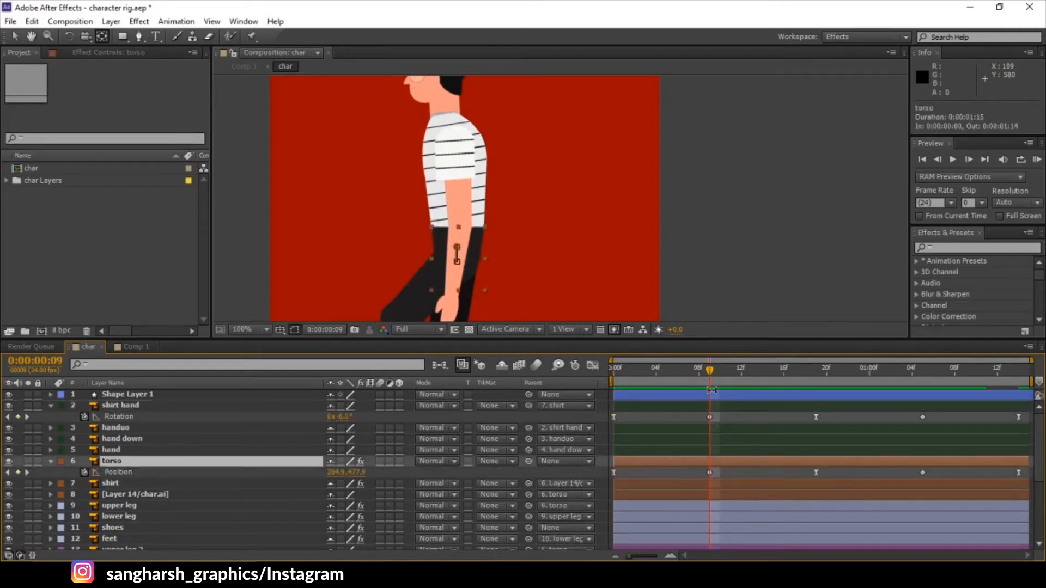
mouse_move(708, 377)
mouse_down()
mouse_move(601, 388)
mouse_move(708, 384)
mouse_up()
Step: Try a different Rotation on the shirt hand layer at frame 9 and undo the change
click(181, 410)
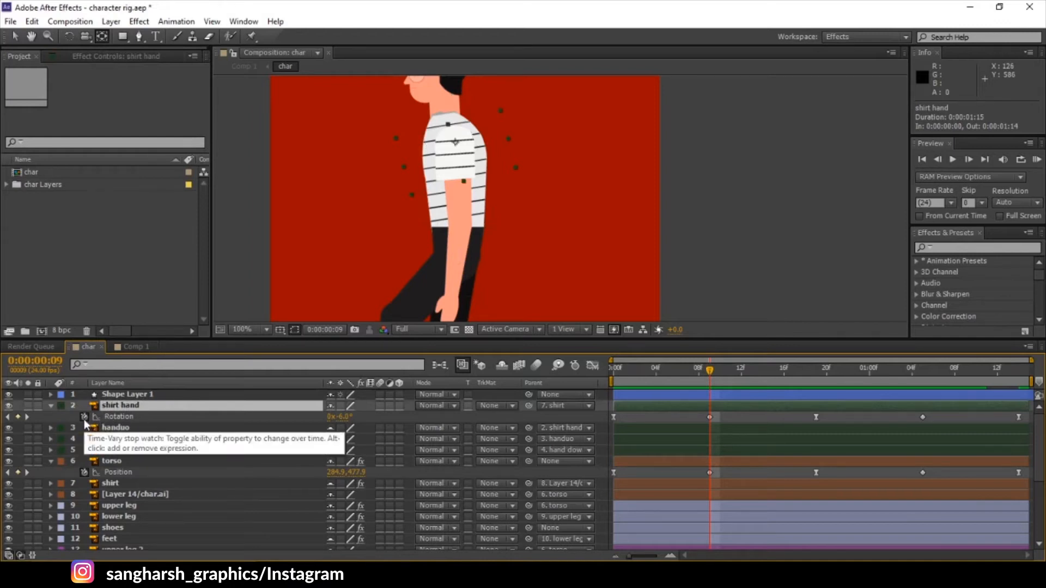
drag(343, 417, 375, 420)
key(ctrl+z)
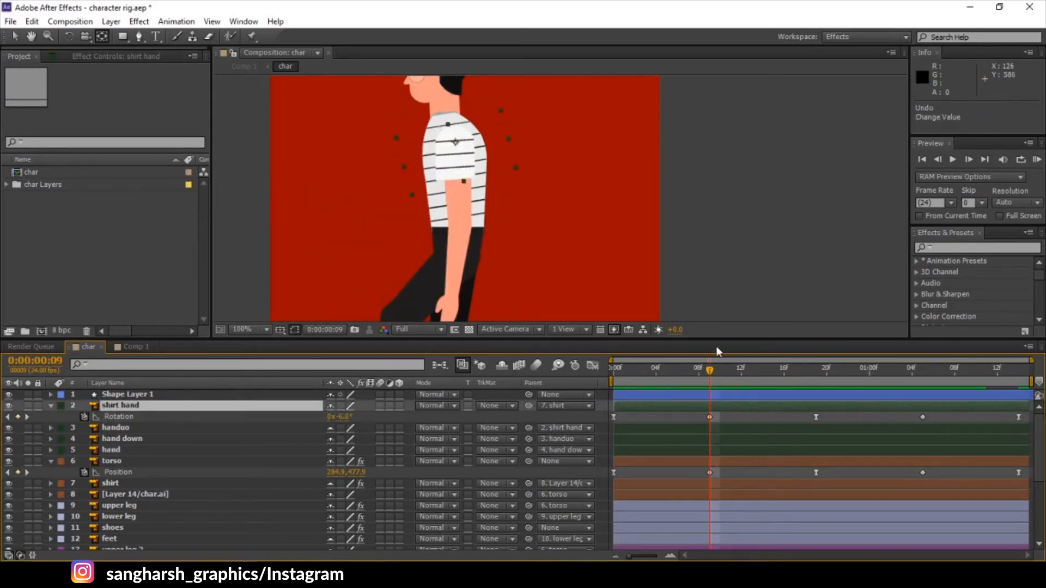
Step: Go to frame 19 and show the whole character at 50% magnification
drag(714, 371, 816, 376)
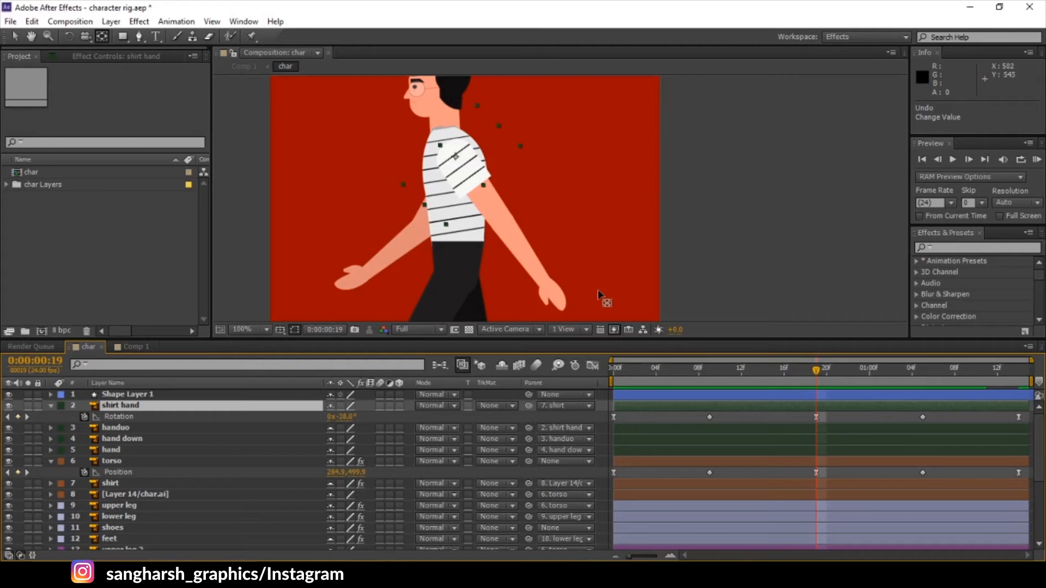
scroll(656, 194, down, 1)
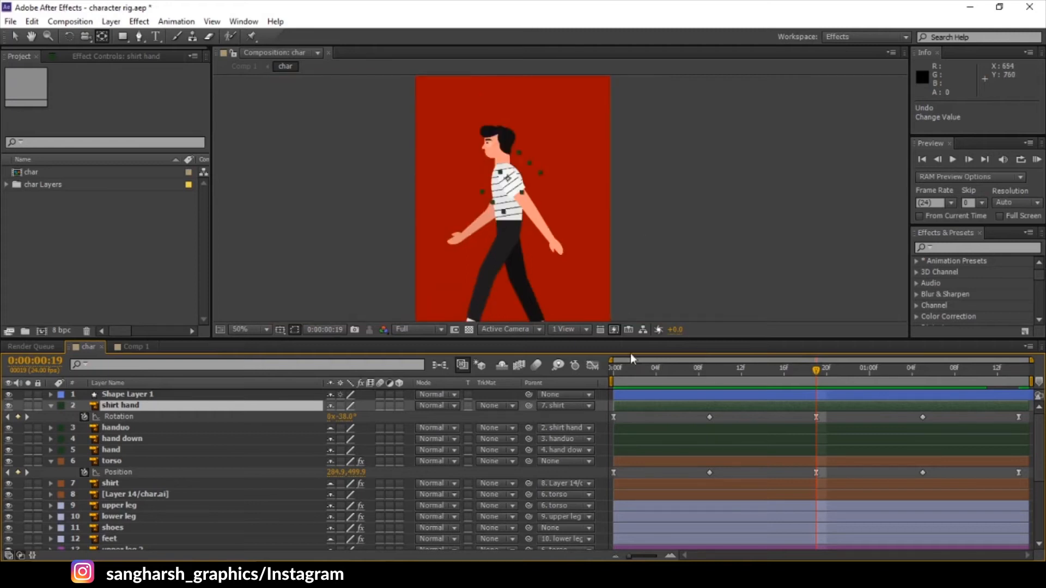
drag(556, 270, 544, 241)
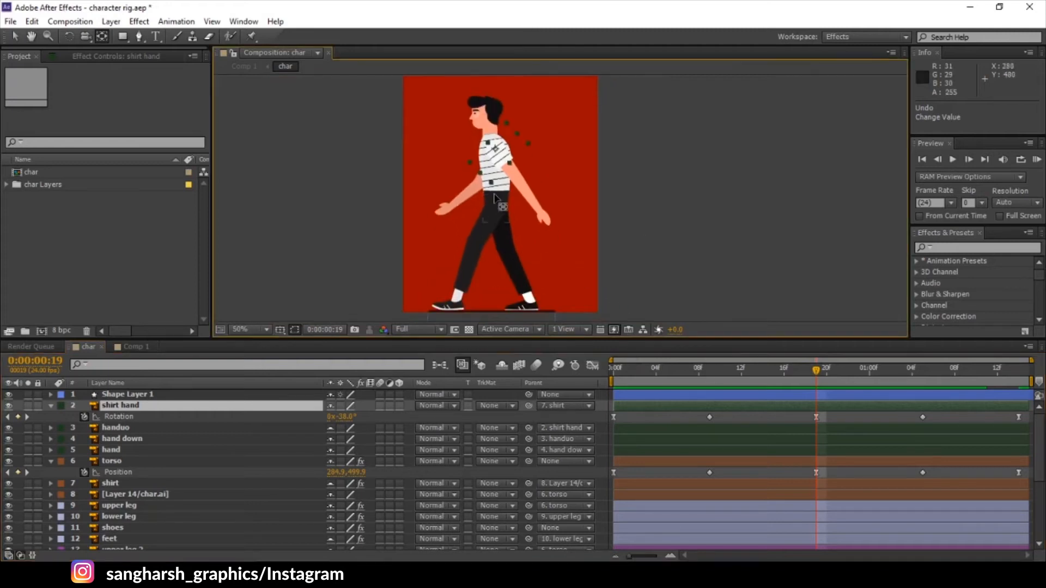
Step: Return to the first frame and reveal the shirt hand 2 layer's Rotation keyframes
drag(649, 378, 818, 388)
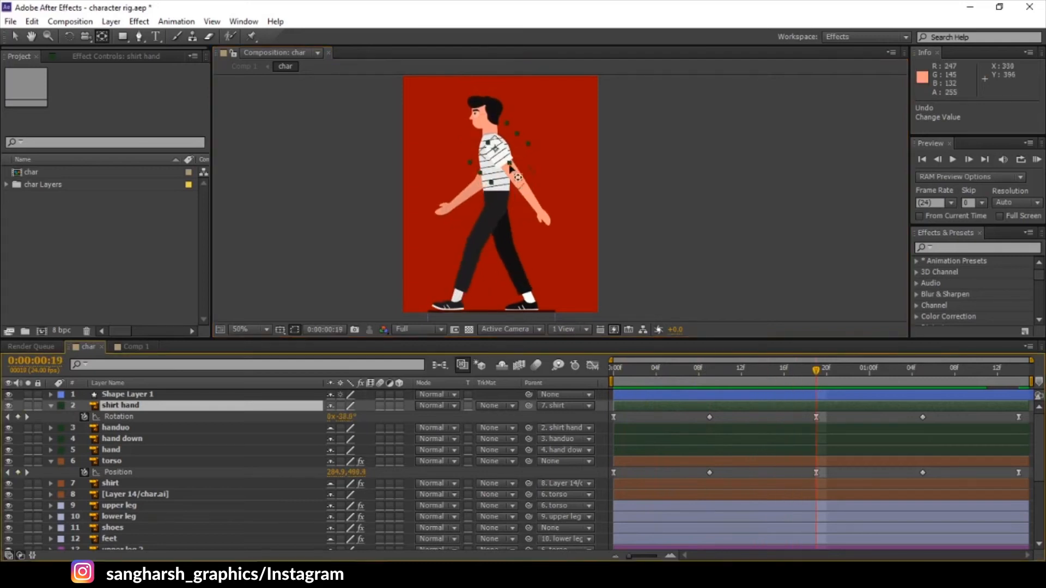
scroll(139, 475, down, 3)
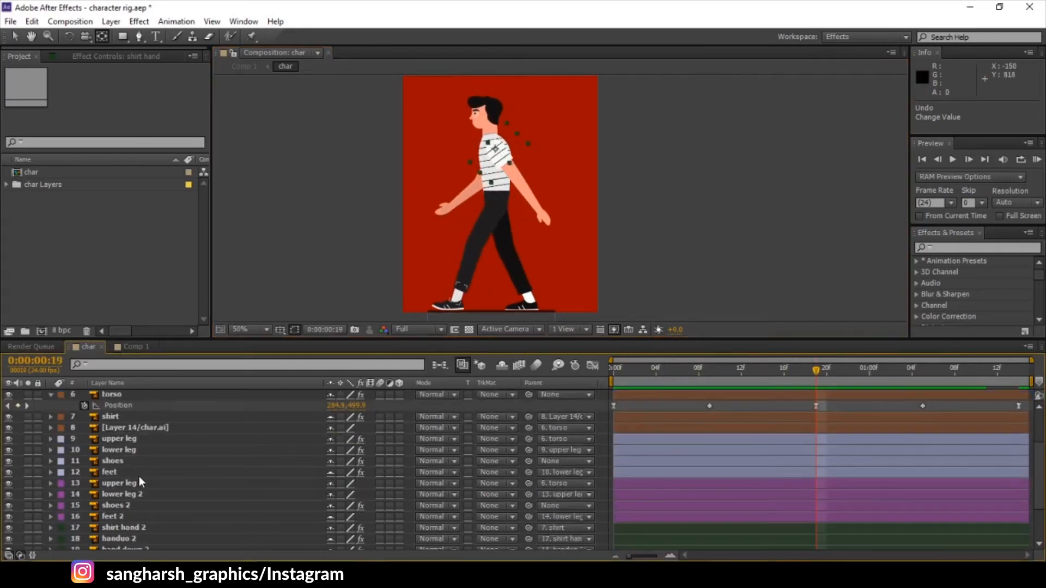
scroll(137, 491, down, 1)
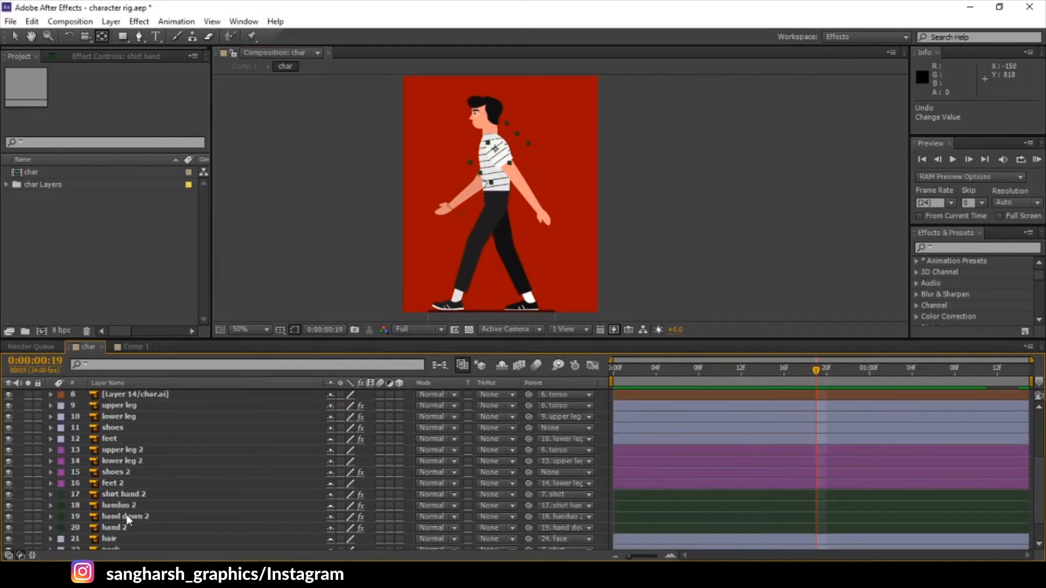
scroll(128, 520, down, 1)
click(133, 466)
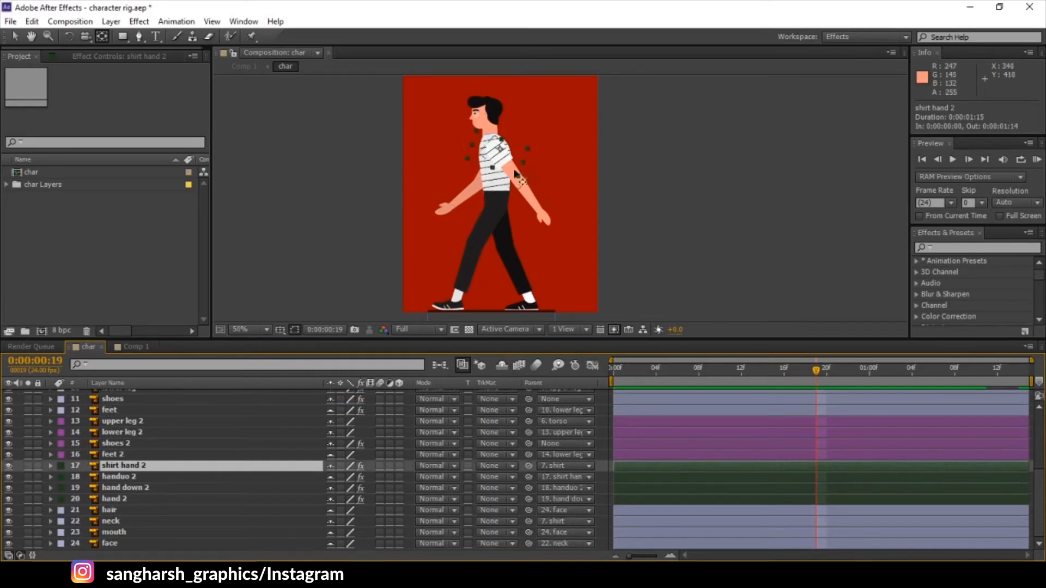
drag(502, 163, 503, 169)
drag(819, 372, 611, 402)
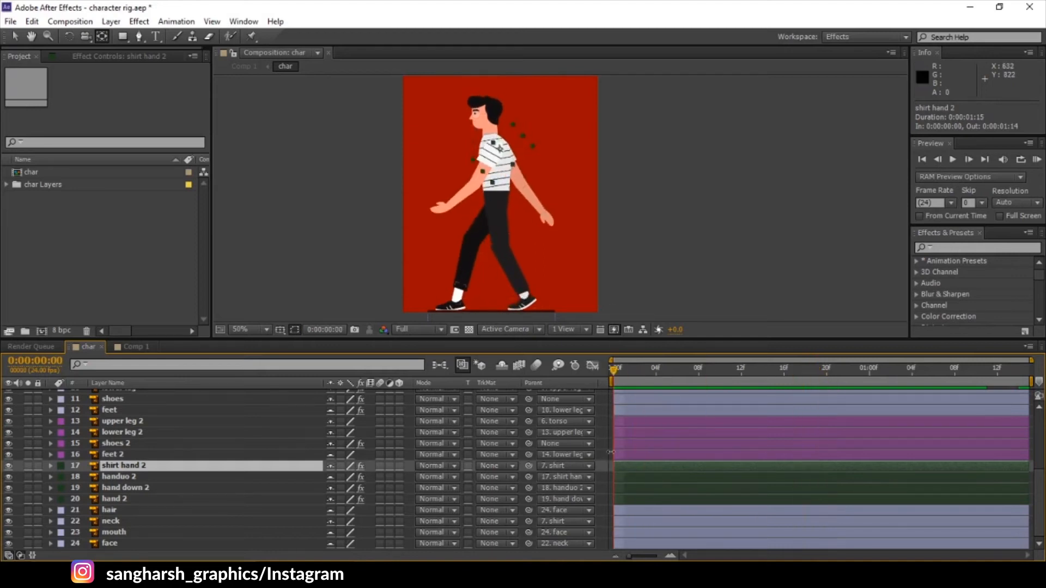
key(u)
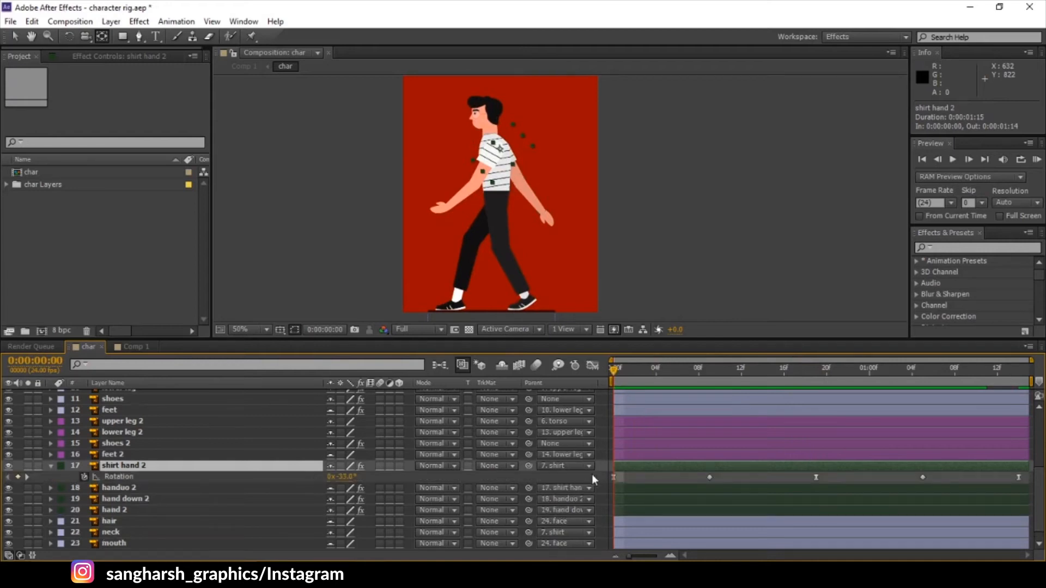
Step: Compare the torso's Position and shirt hand 2's Rotation keyframes at frame 9 and return to the first frame
scroll(681, 394, up, 1)
scroll(690, 390, up, 1)
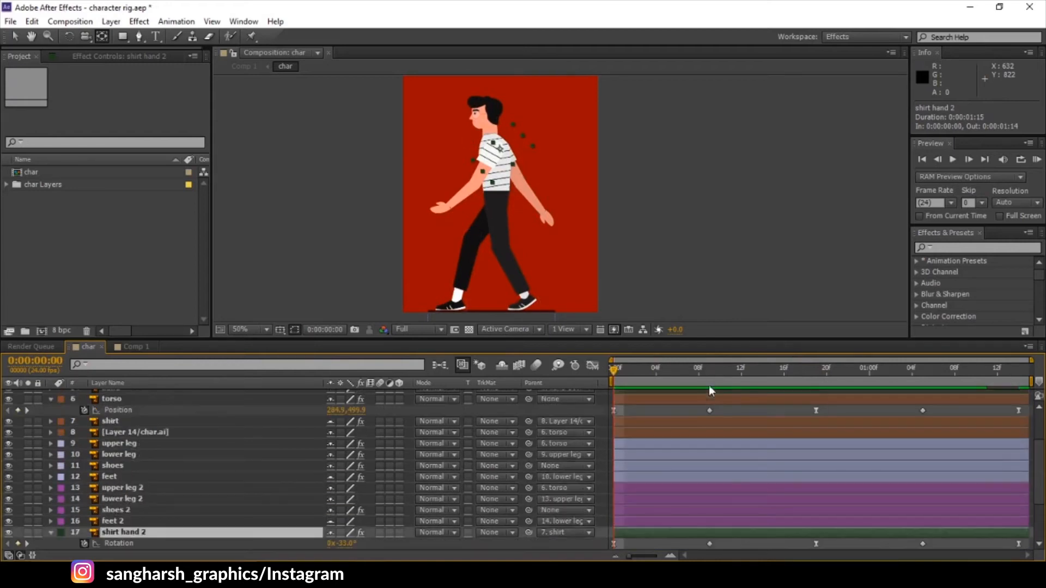
click(708, 369)
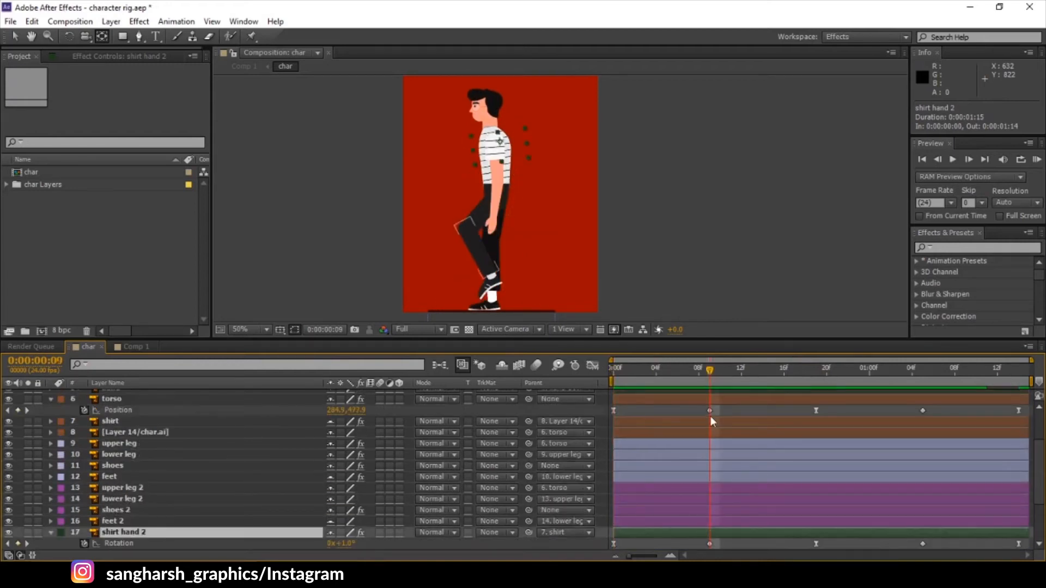
scroll(677, 386, down, 1)
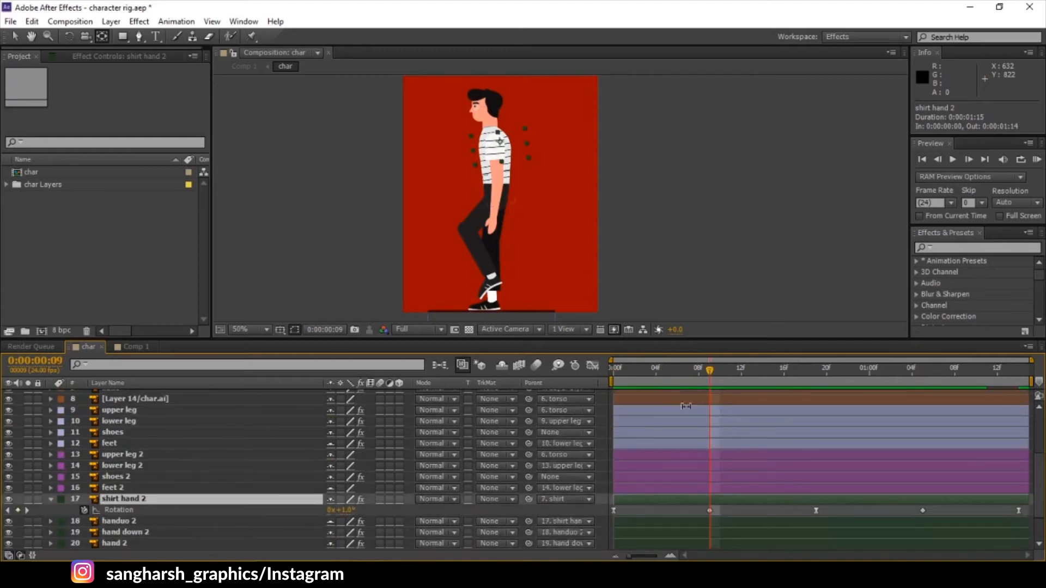
scroll(686, 405, down, 1)
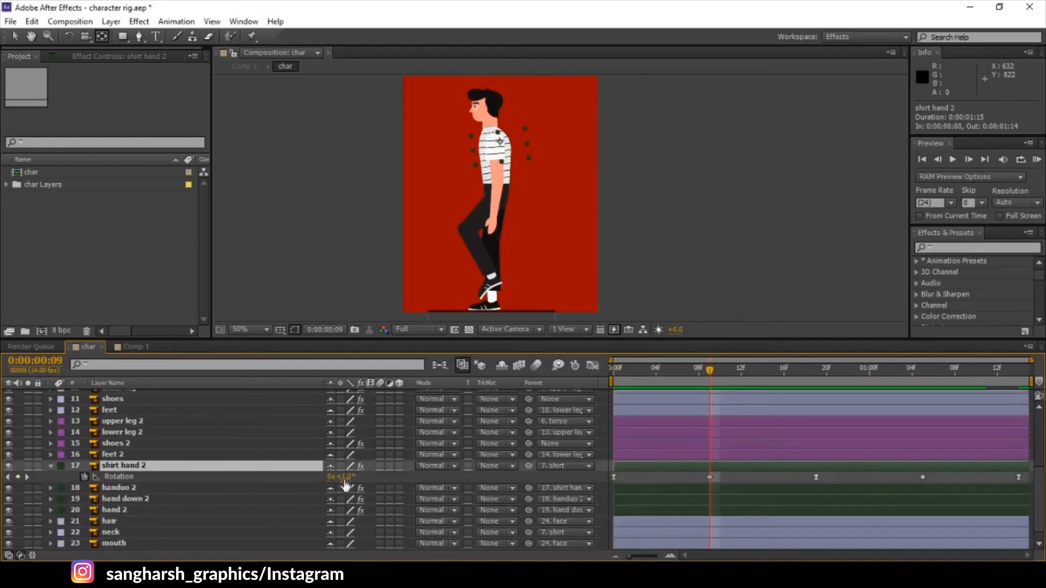
drag(707, 371, 613, 378)
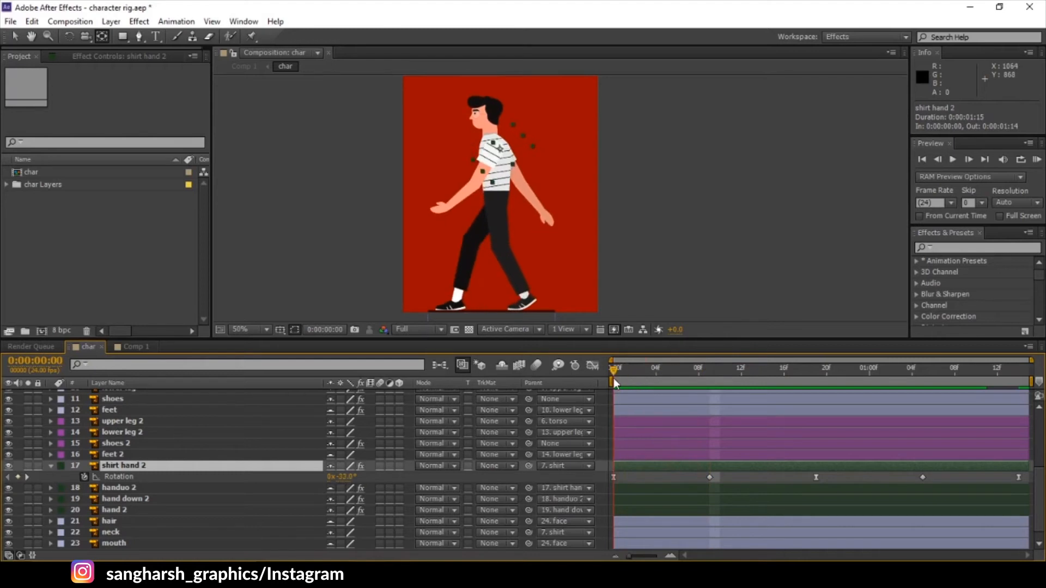
Step: Reveal the upper leg layer's Rotation keyframes and go to frame 9
click(506, 238)
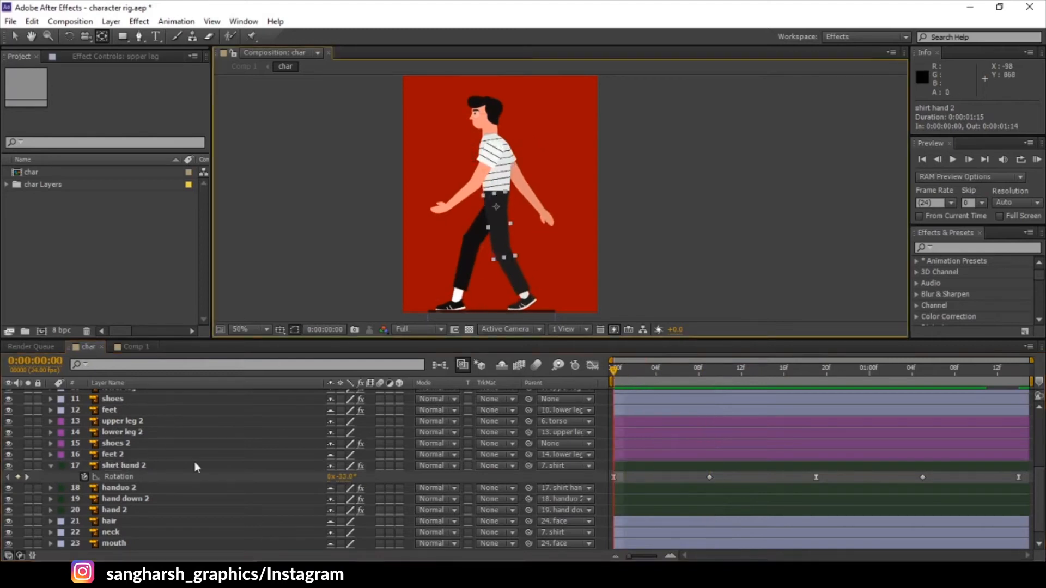
scroll(68, 484, up, 3)
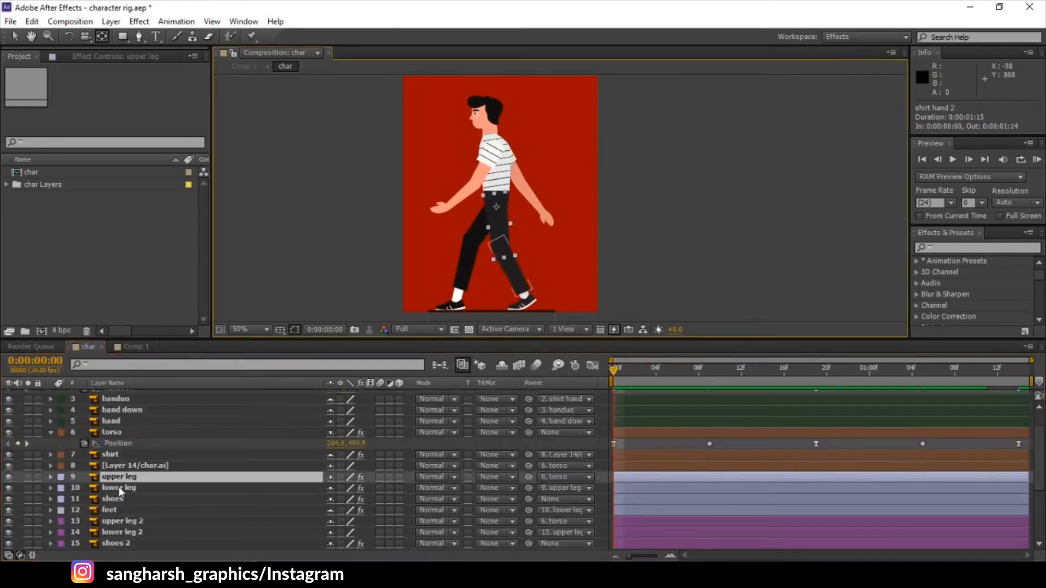
key(r)
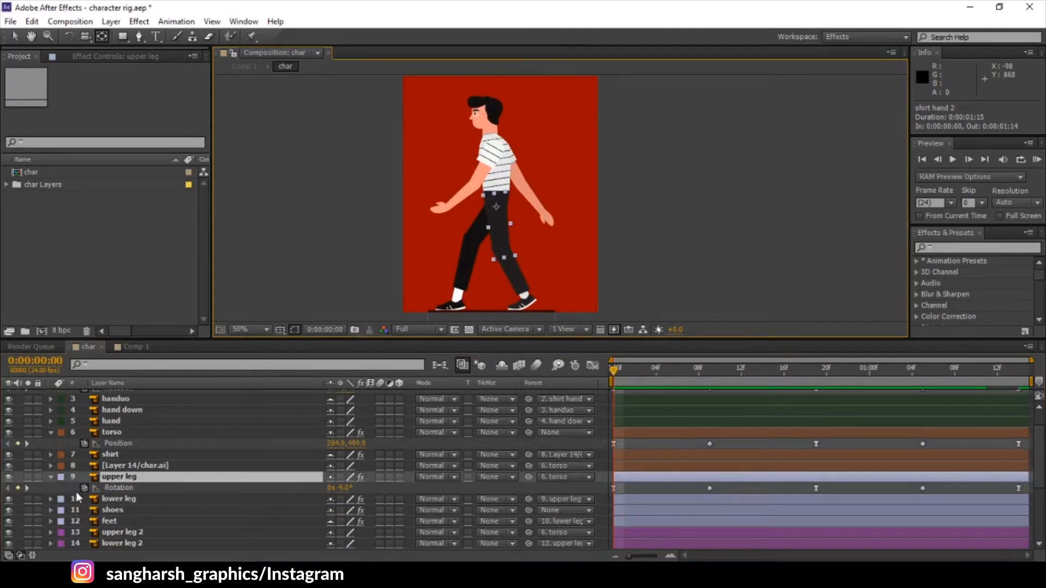
drag(682, 369, 709, 372)
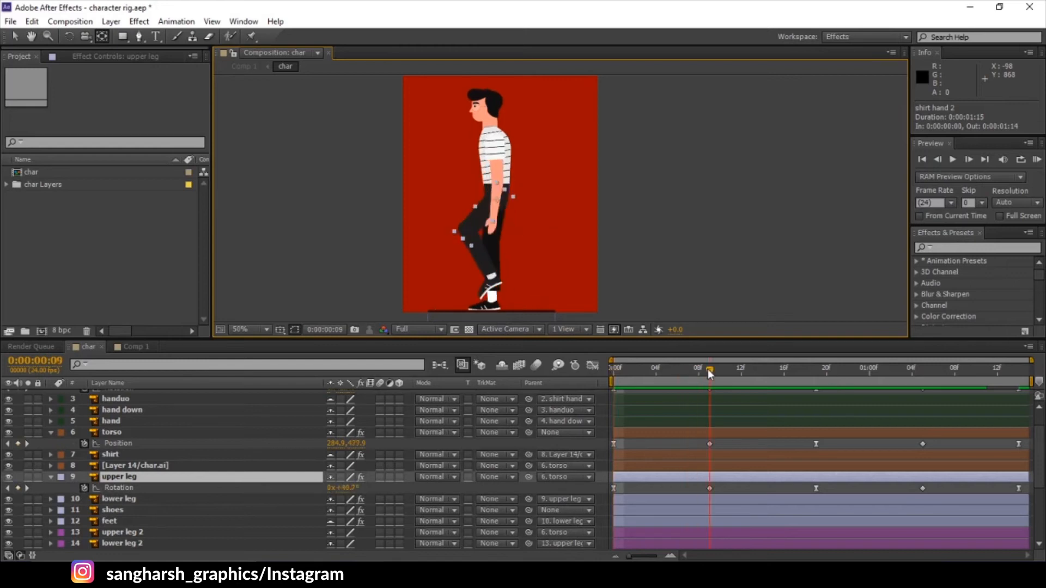
Step: Try a different Rotation on the upper leg layer at frame 9 and undo the change
click(348, 488)
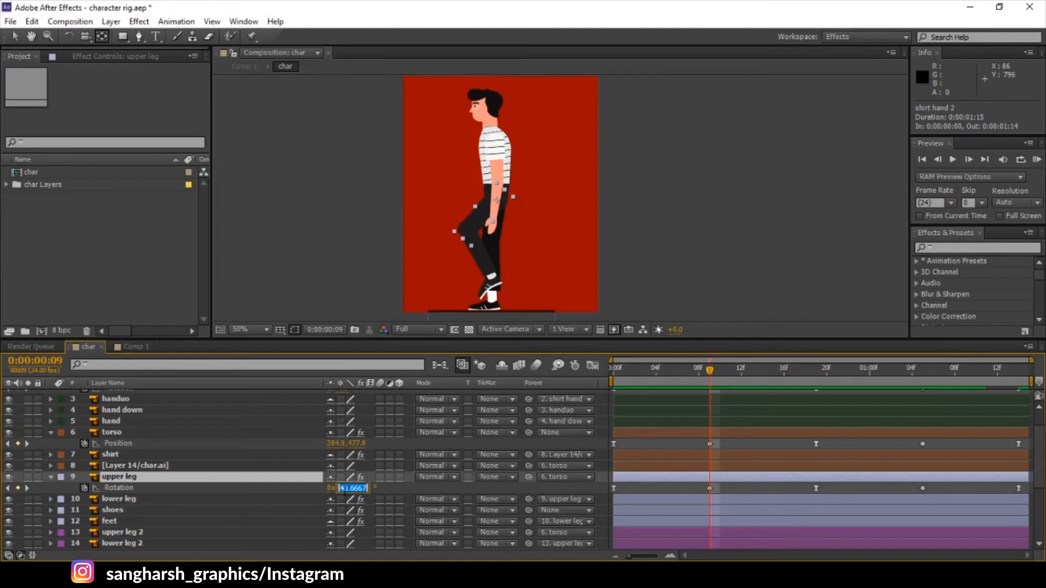
click(396, 491)
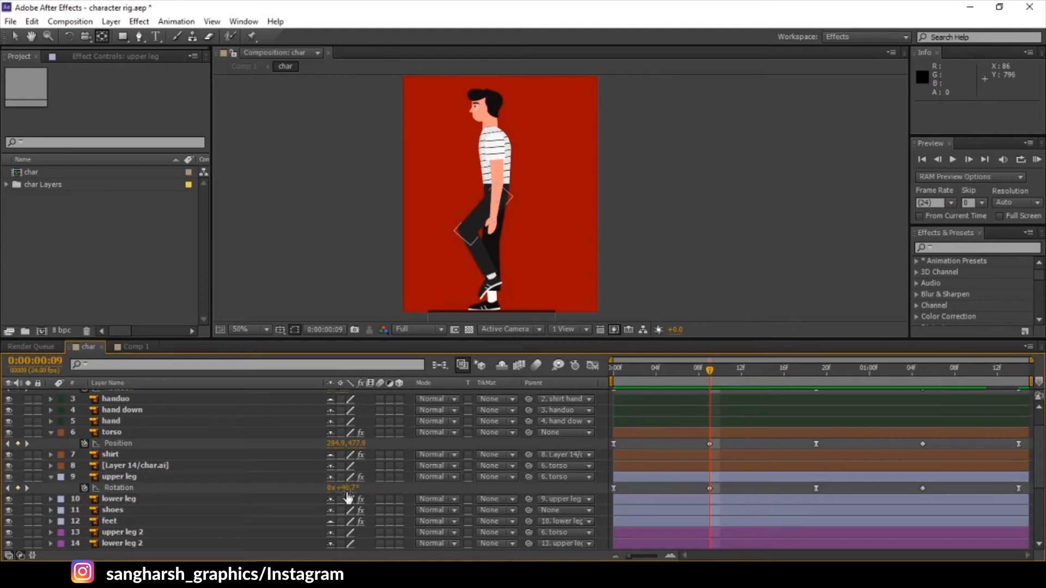
drag(343, 488, 359, 489)
key(ctrl+z)
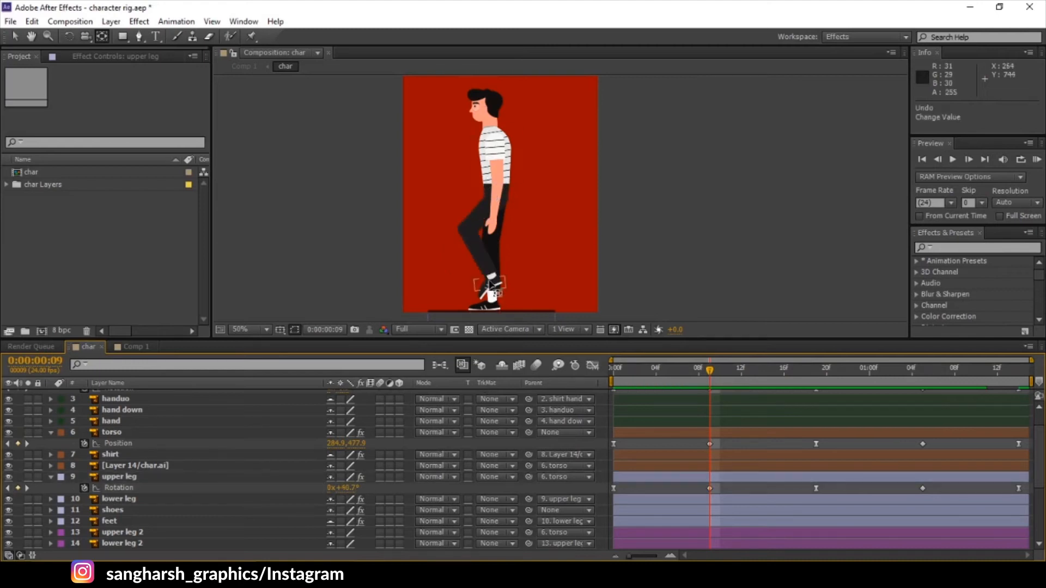
Step: Examine the shoes layer's motion path at frame 9, deselect it and return to the first frame
click(142, 510)
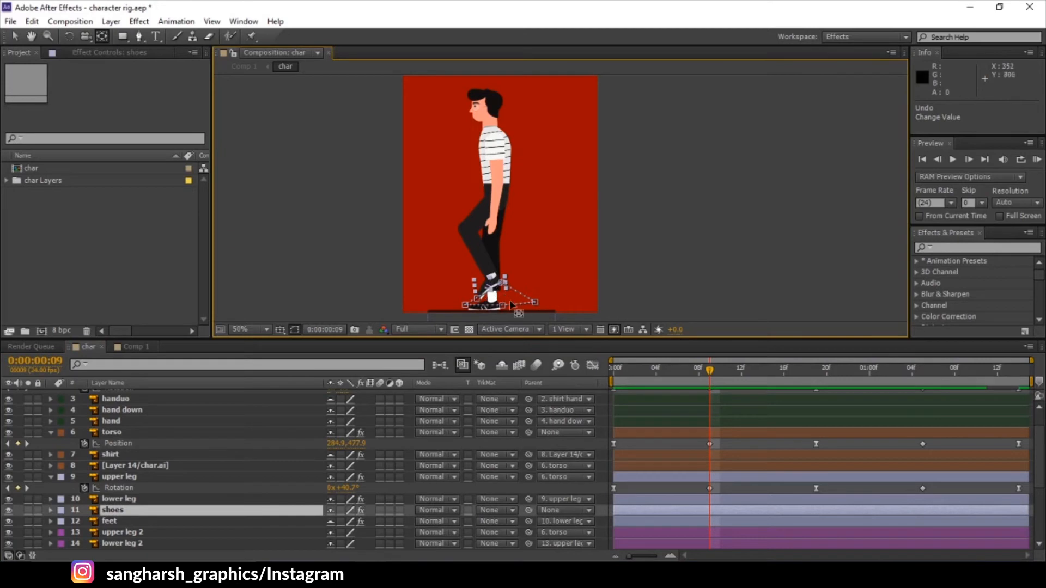
key(F2)
drag(698, 372, 606, 386)
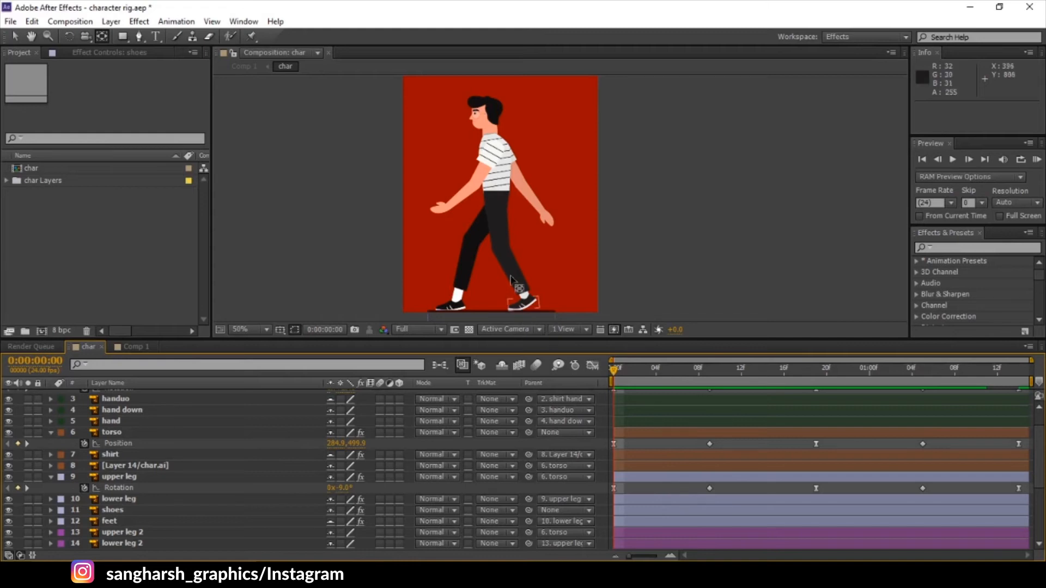
Step: Reveal the lower leg layer's Rotation keyframes below those of the upper leg, keeping the first frame in view
click(501, 253)
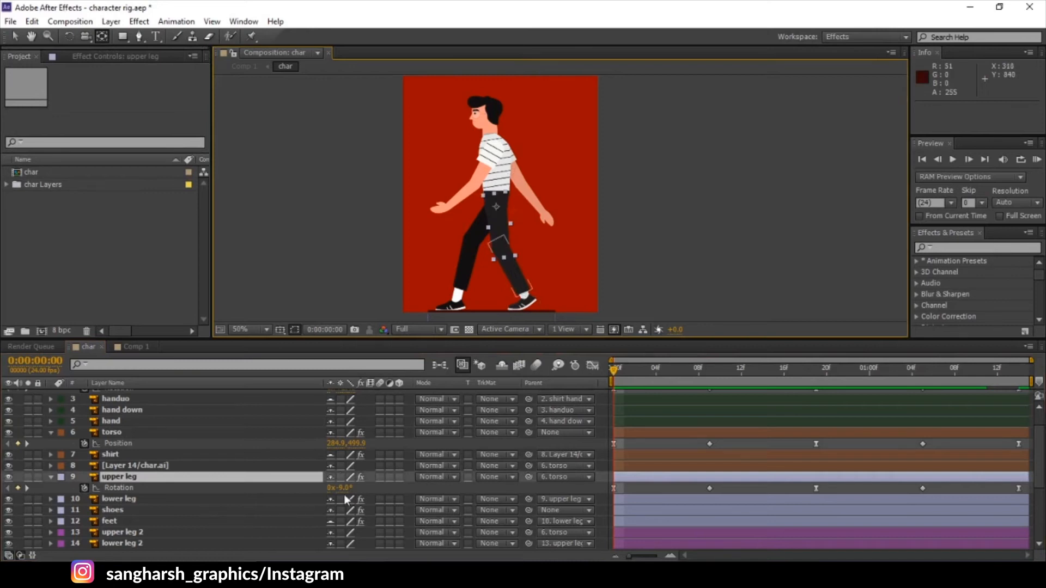
click(131, 500)
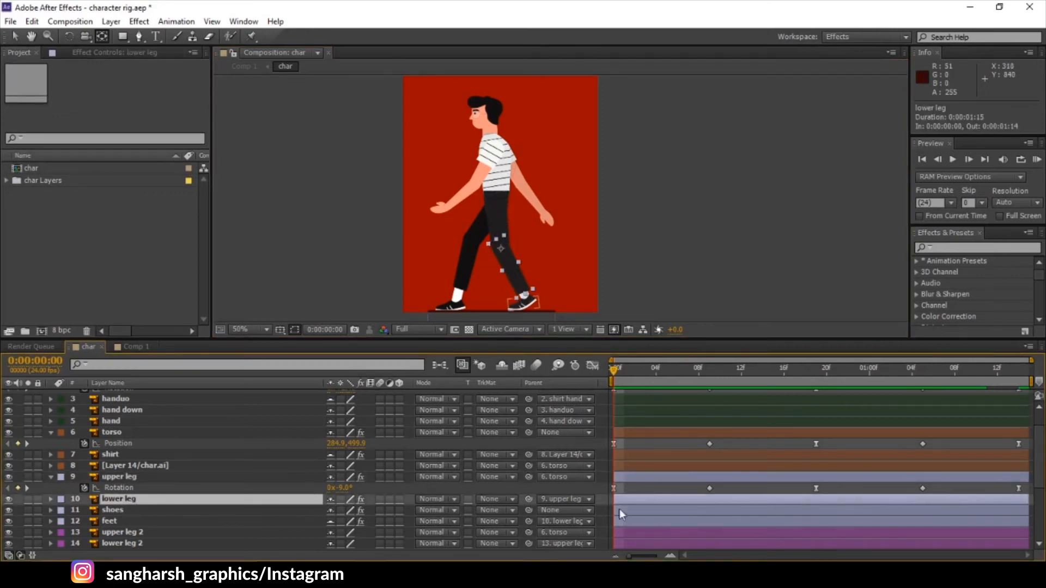
key(r)
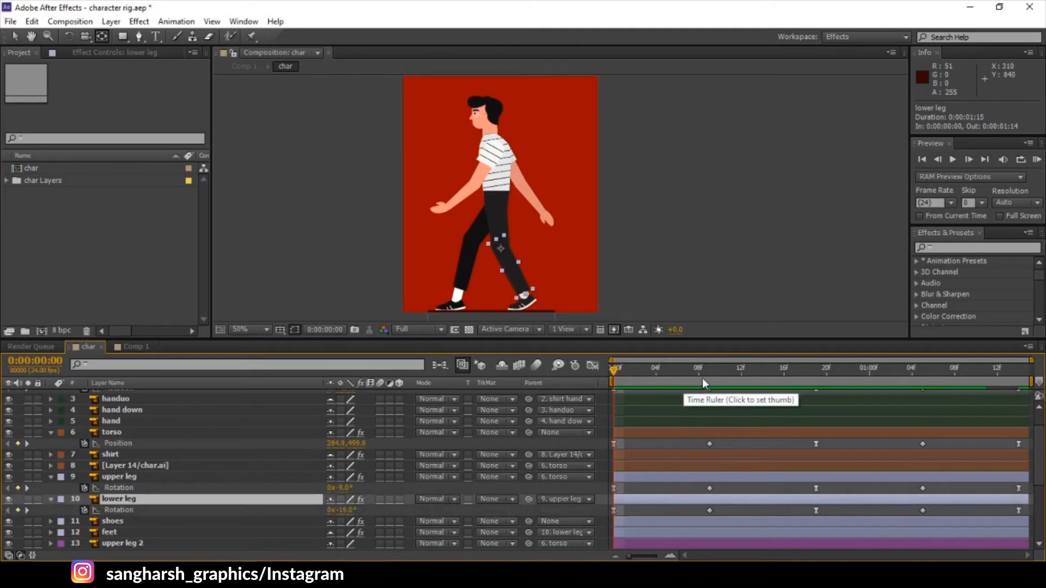
drag(701, 378, 605, 403)
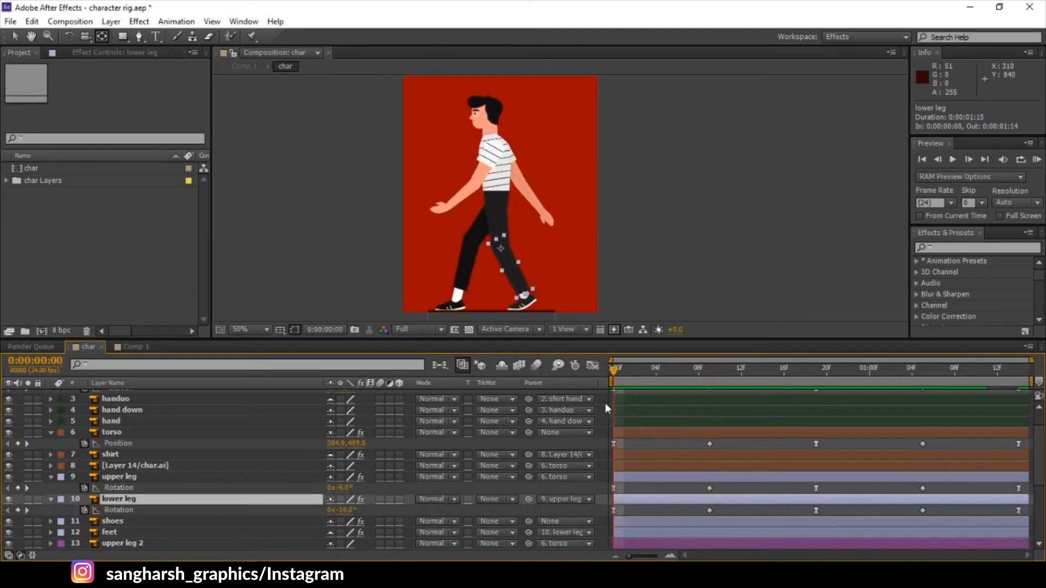
Step: Show the feet at 100% magnification with the shoes 2 layer's Position keyframes revealed, and scrub to frame 9
scroll(139, 479, up, 2)
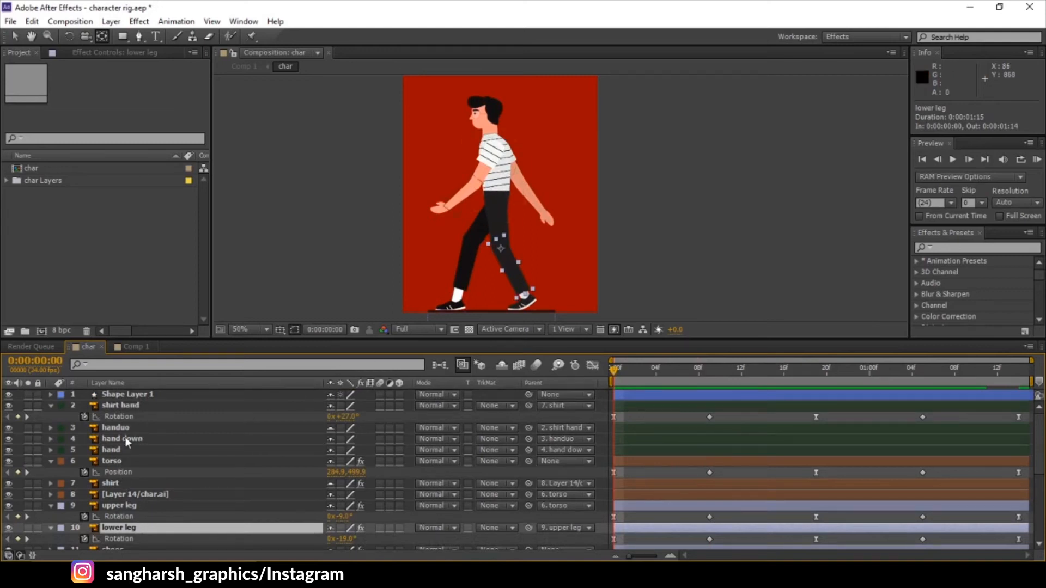
scroll(114, 443, down, 2)
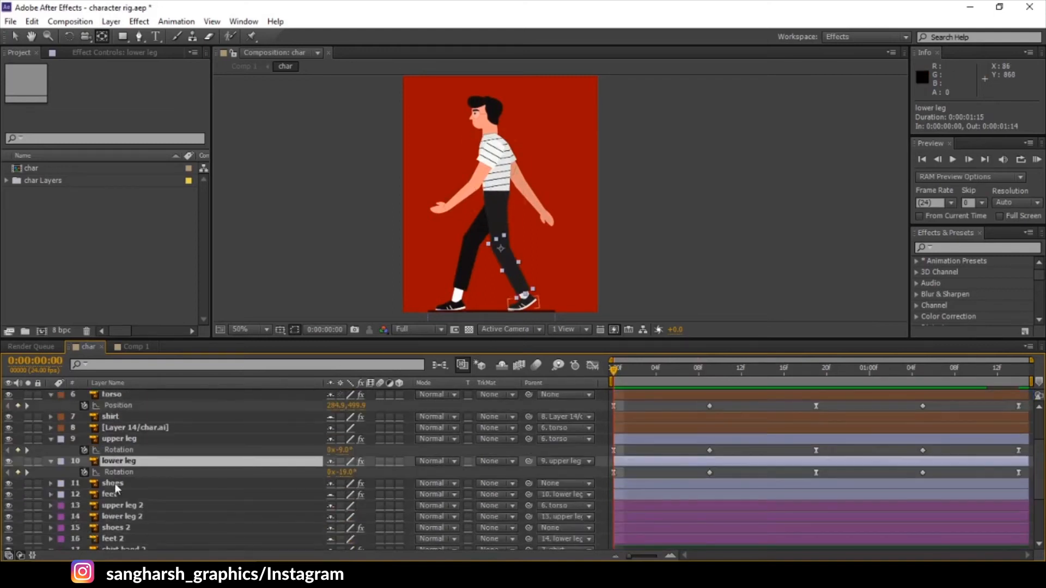
click(126, 526)
scroll(463, 270, up, 2)
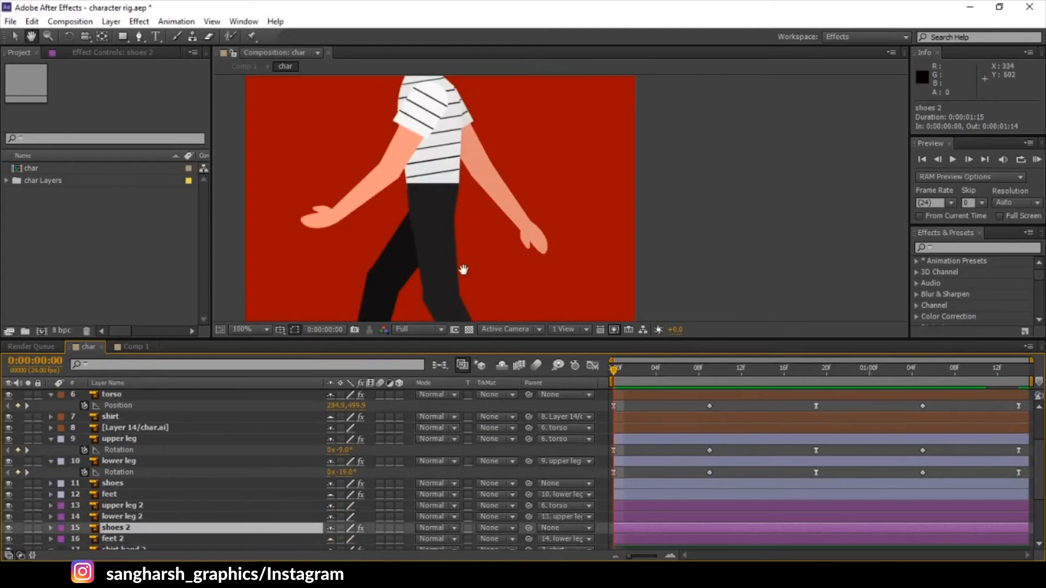
drag(463, 270, 497, 111)
key(y)
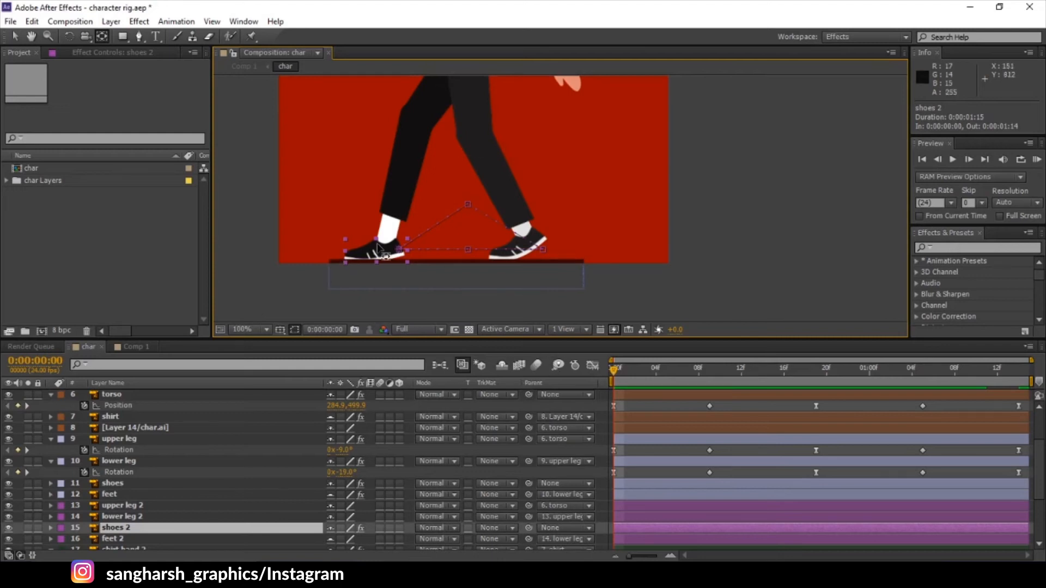
key(p)
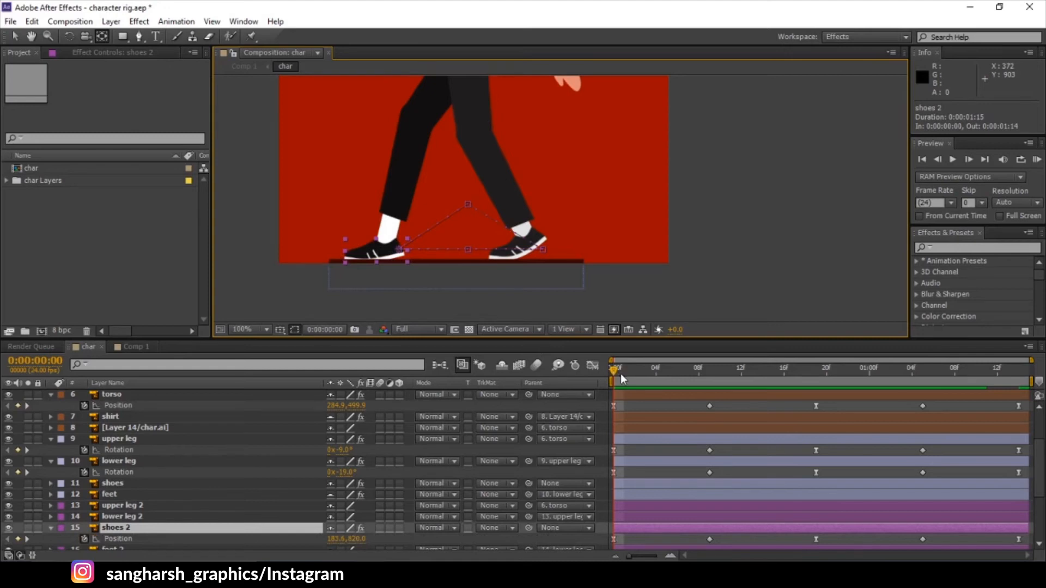
drag(621, 375, 655, 377)
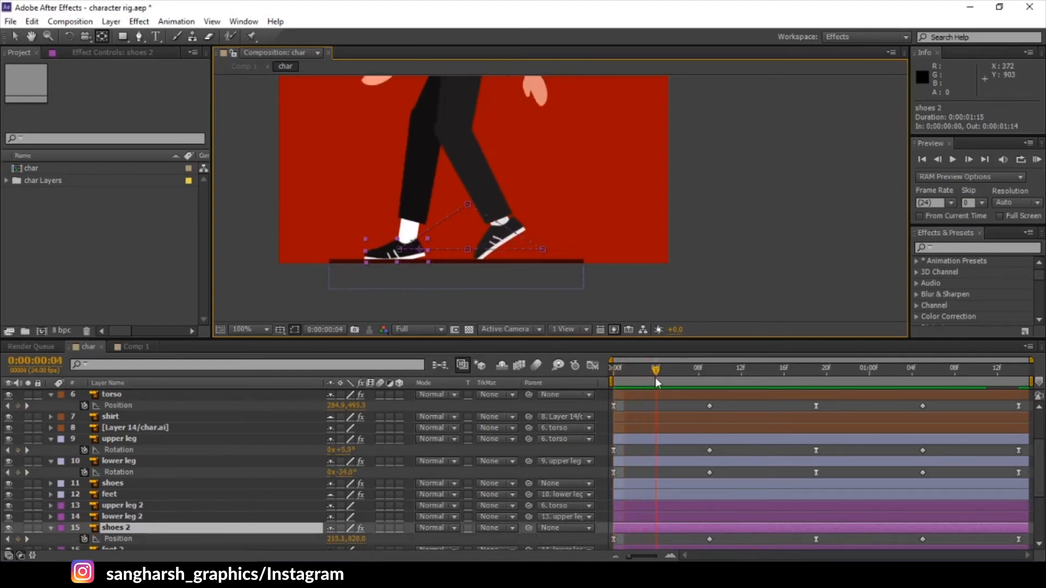
drag(655, 378, 711, 385)
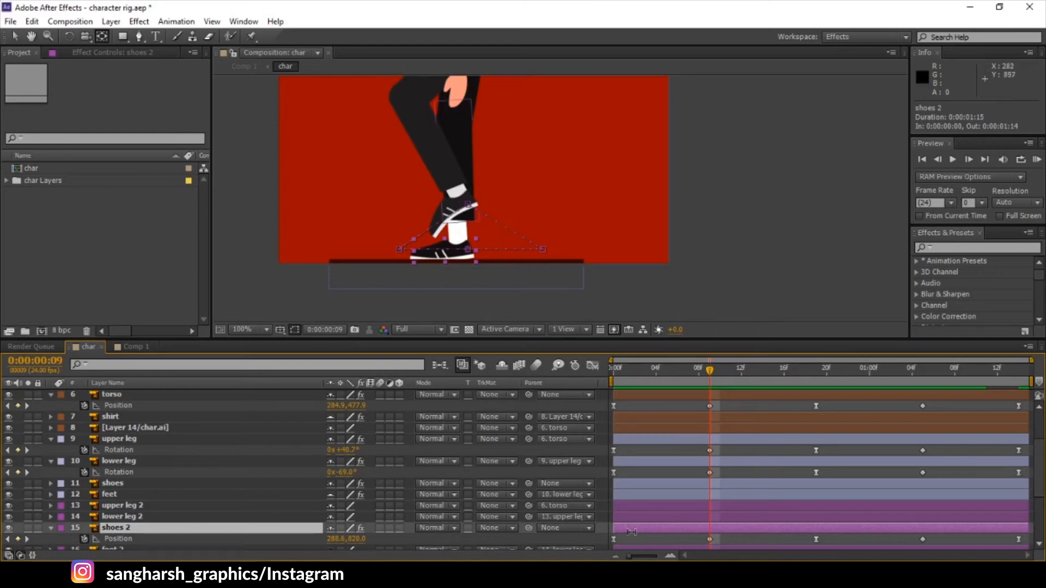
Step: Check the parent options of shoes 2 without changing them, and return to the first frame with that layer selected
click(587, 528)
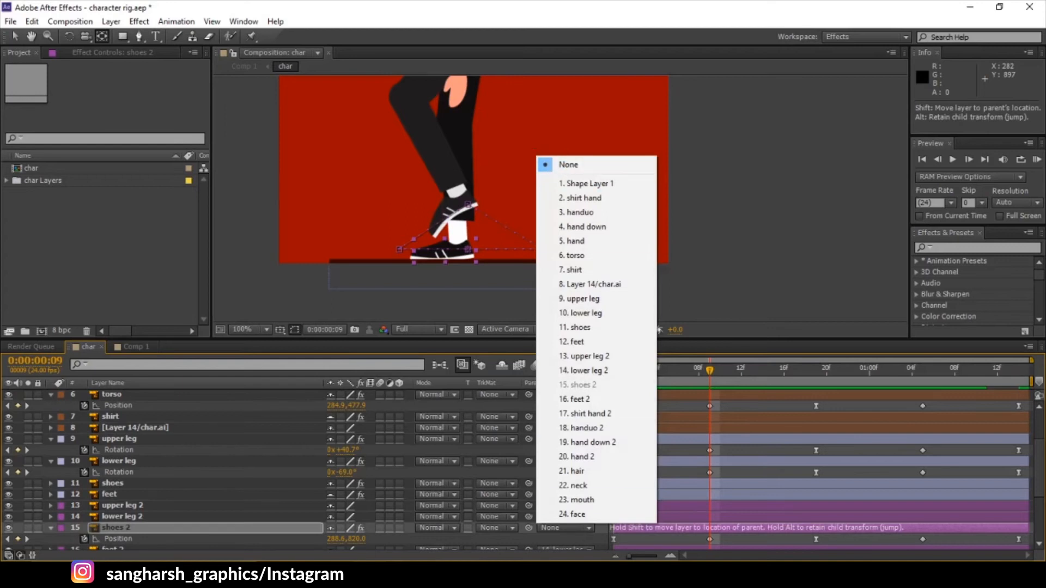
click(701, 539)
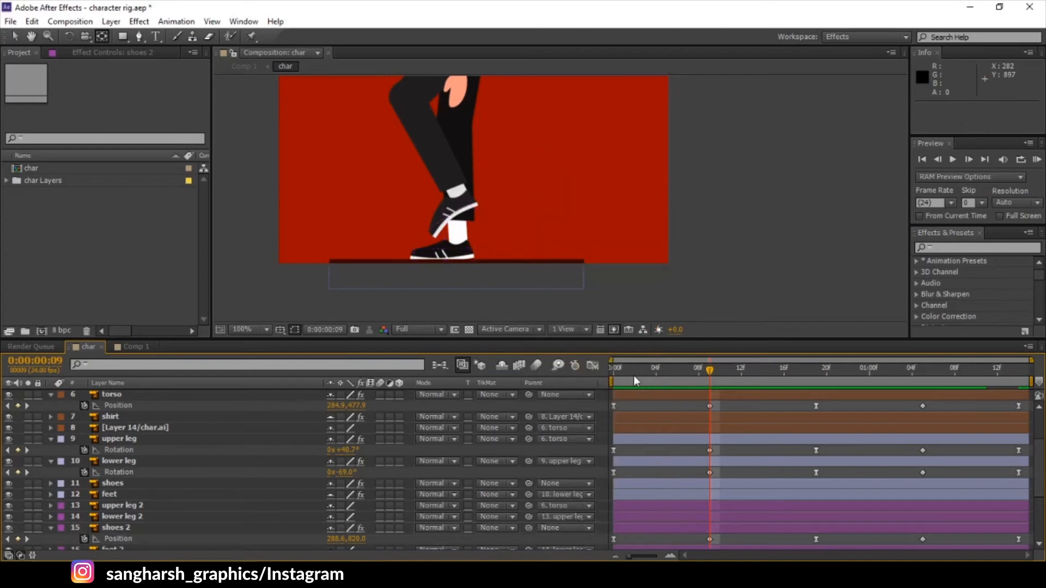
drag(633, 375, 600, 378)
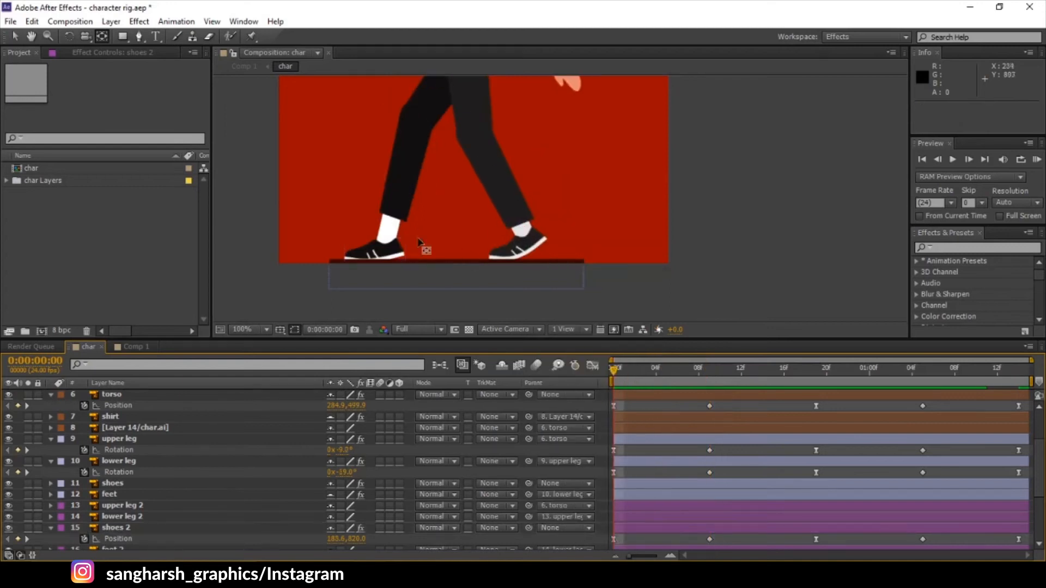
click(358, 252)
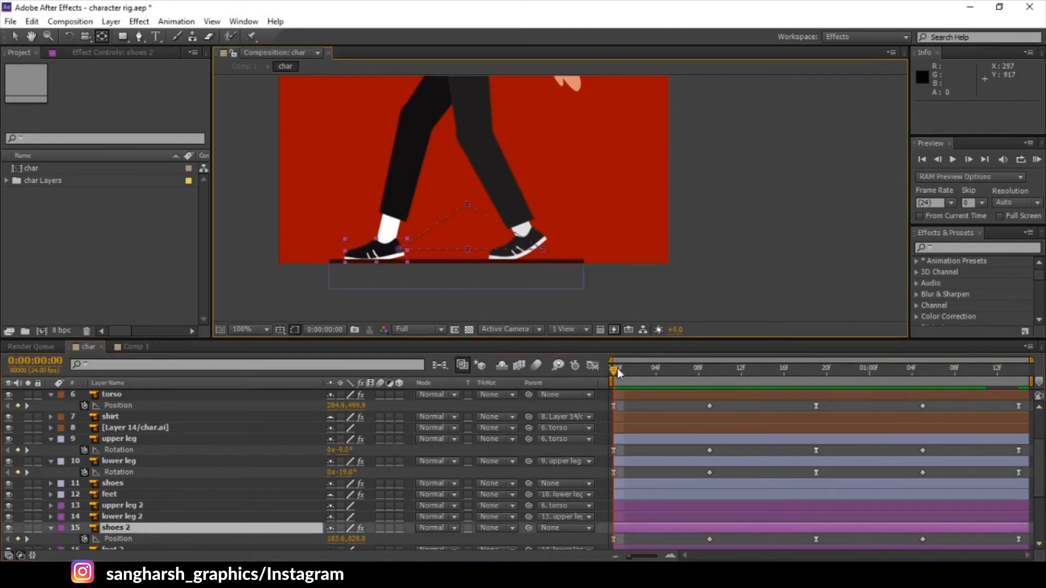
Step: At frame 9, try to shift the shoes 2 layer by about 21 px across and 5 px down, and undo it
drag(616, 368, 715, 381)
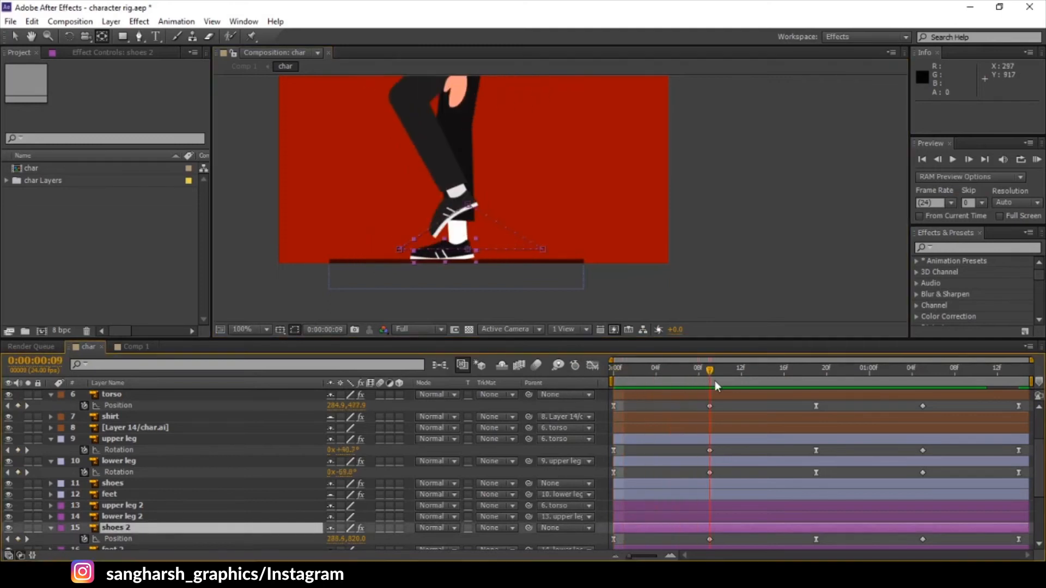
click(471, 265)
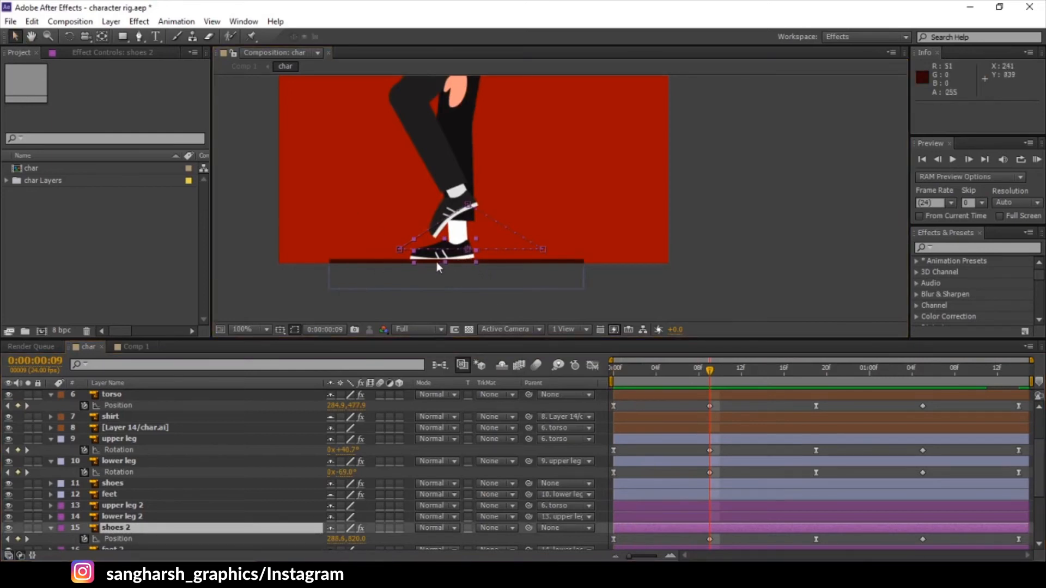
drag(422, 250, 455, 278)
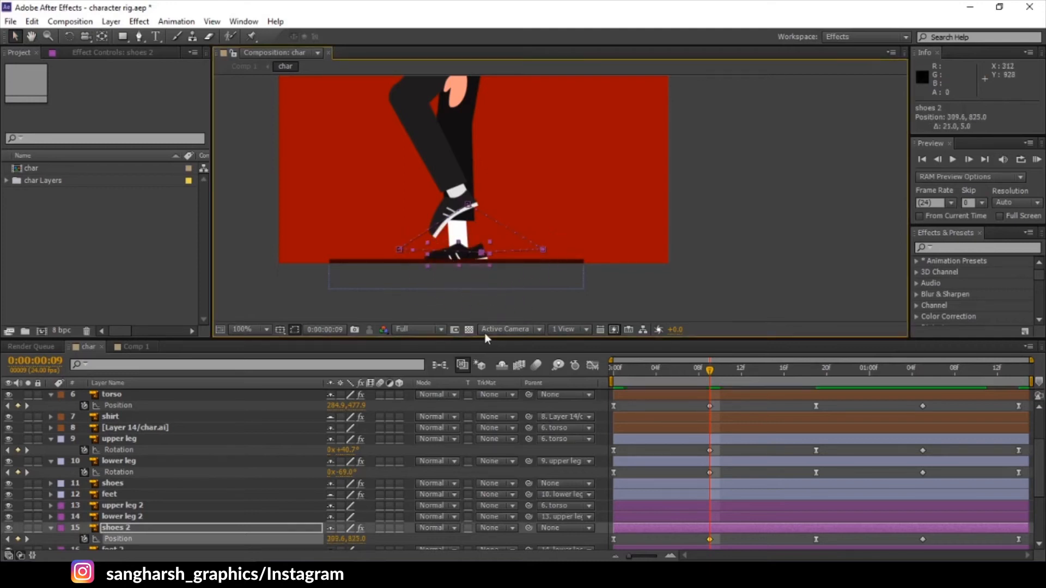
key(ctrl+z)
Step: Try to pull the lower leg layer away from the knee at frame 9, and undo the move
click(426, 146)
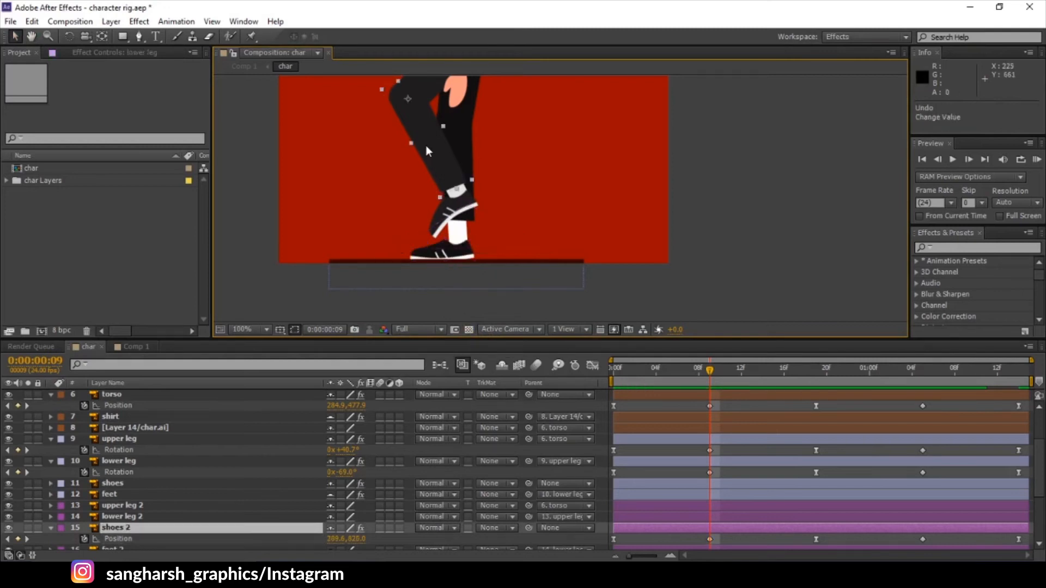
drag(432, 169, 406, 174)
key(Return)
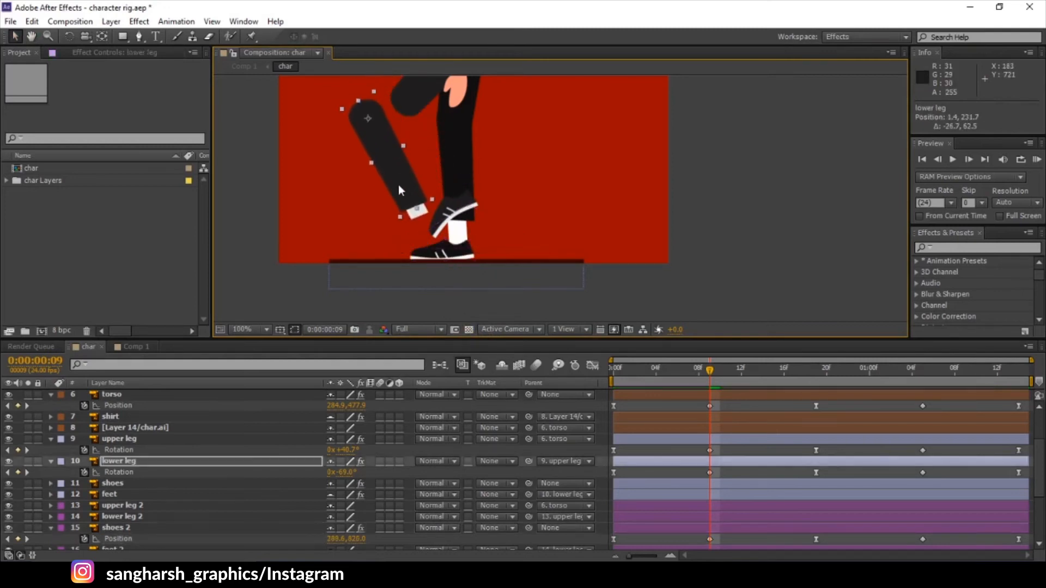
key(ctrl+z)
Step: Try to detach the lower leg again and rotate the upper leg about the hip at frame 9, and undo both changes
drag(506, 114, 505, 169)
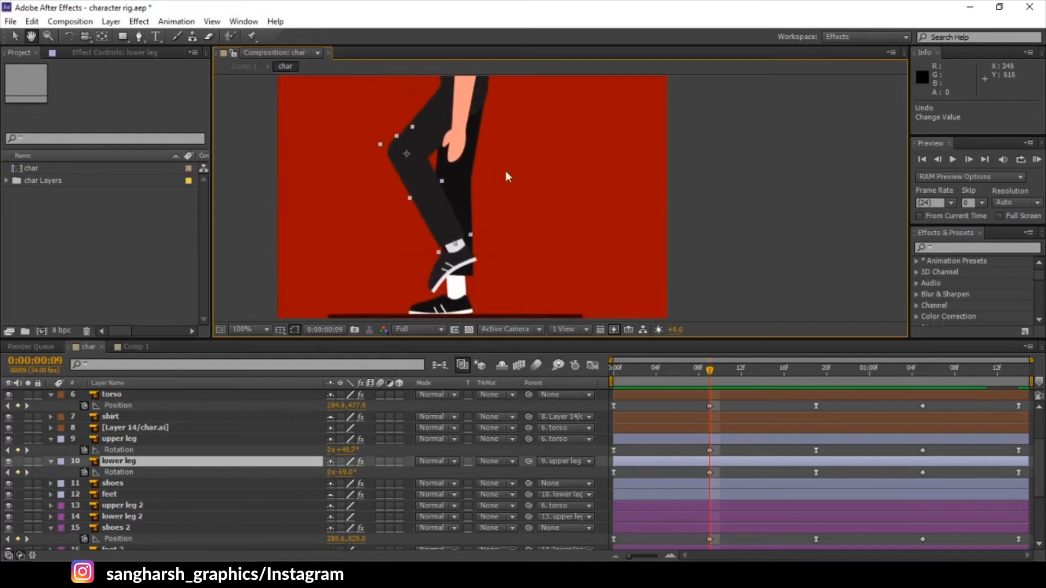
drag(431, 200, 387, 214)
click(432, 122)
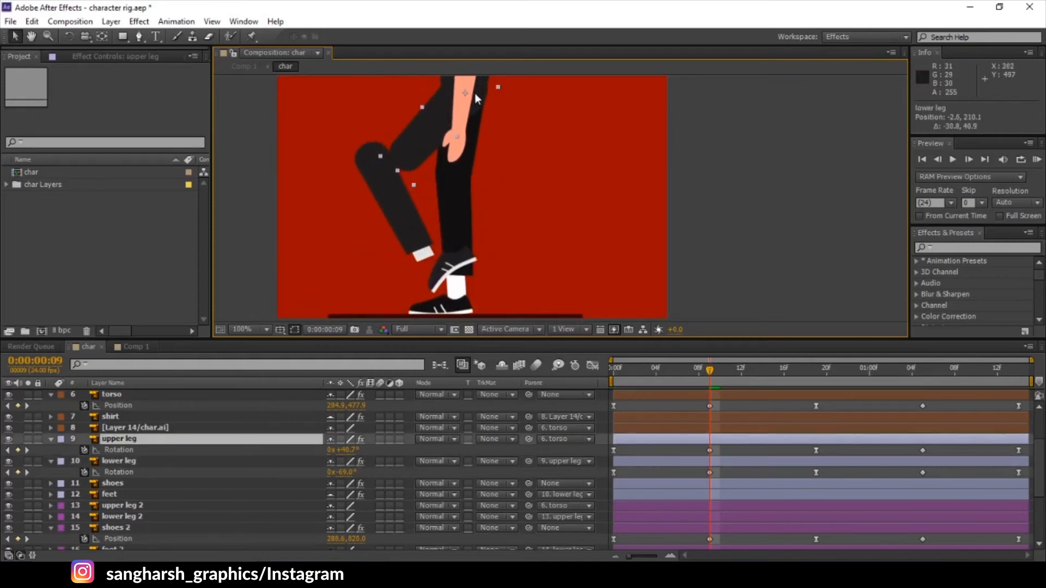
click(68, 36)
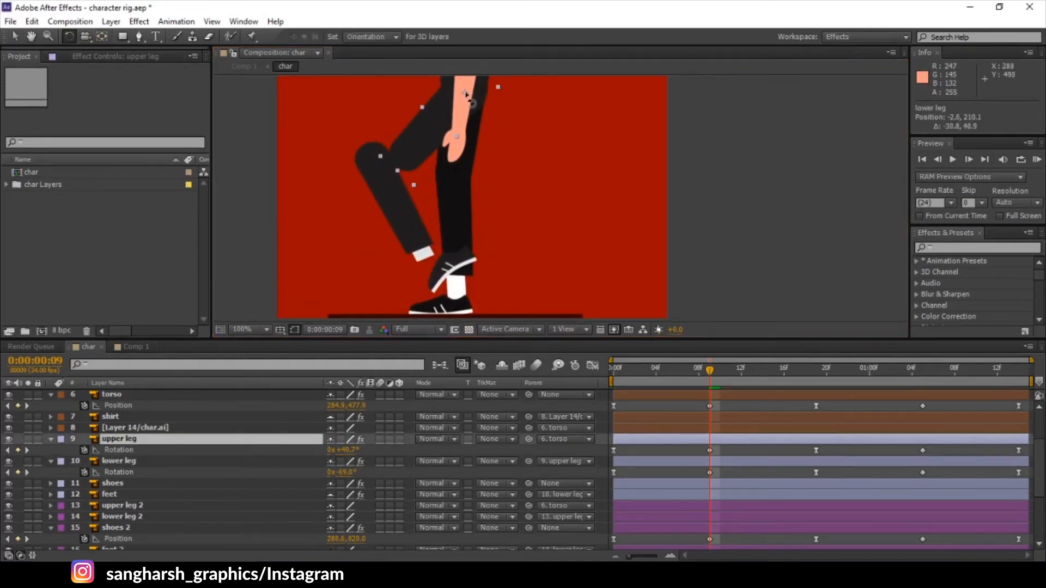
drag(470, 106, 394, 173)
key(ctrl+z)
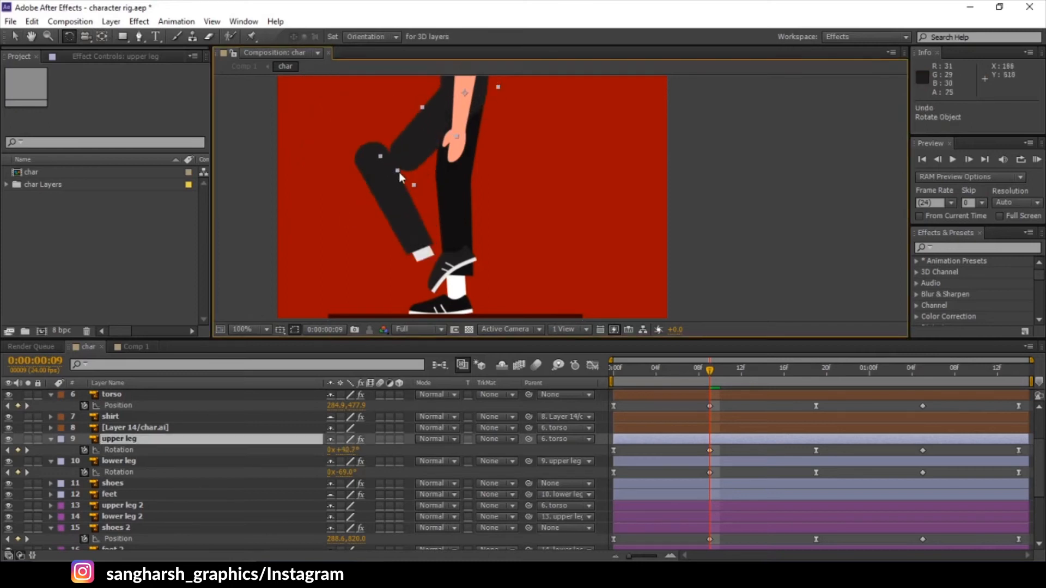
click(399, 172)
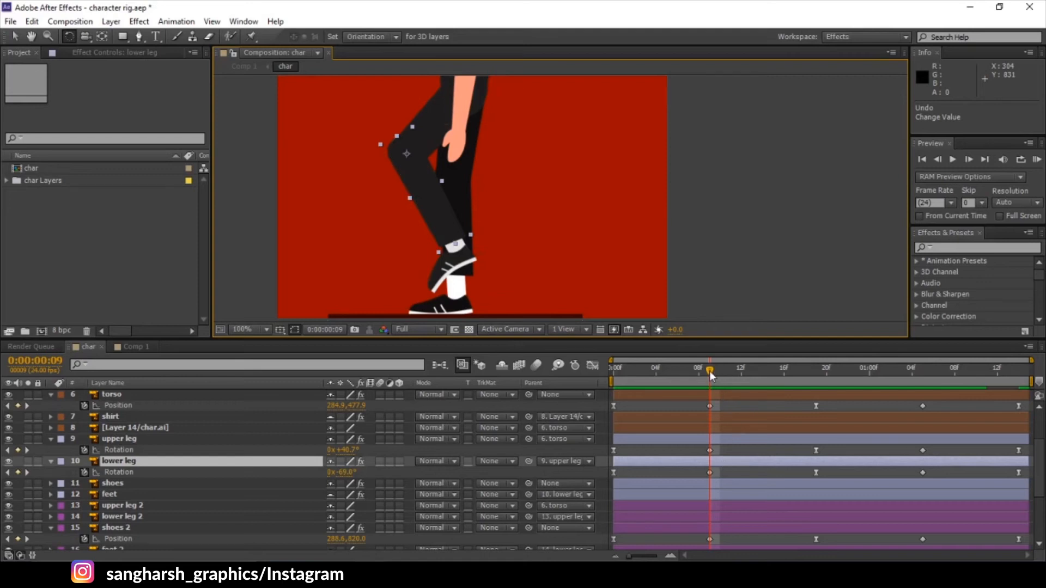
Step: Add a Position keyframe to the shoes layer at frame 16, reveal its keyframes and undo the last shift of the shoe
drag(709, 371, 780, 399)
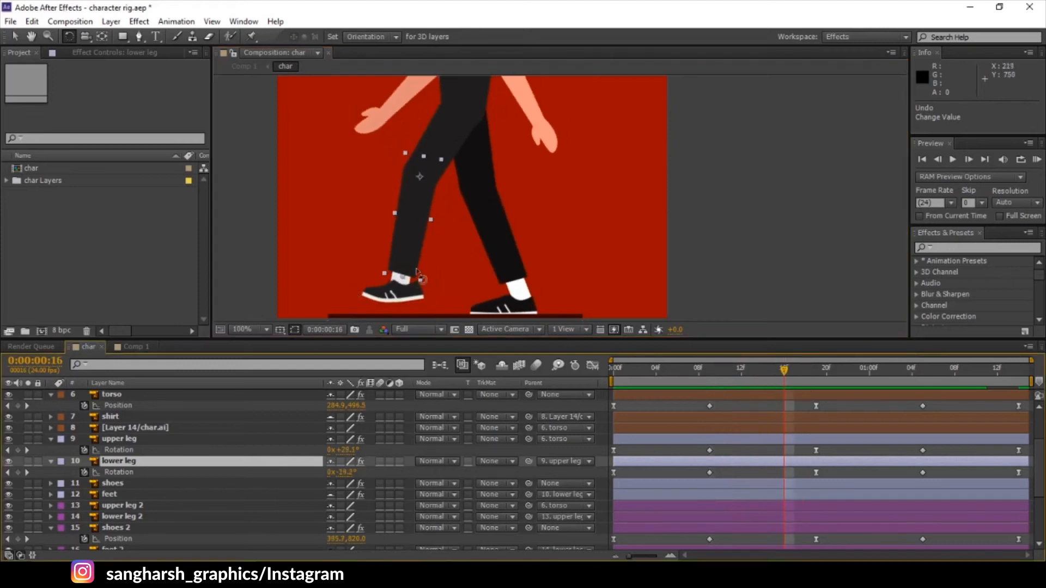
key(v)
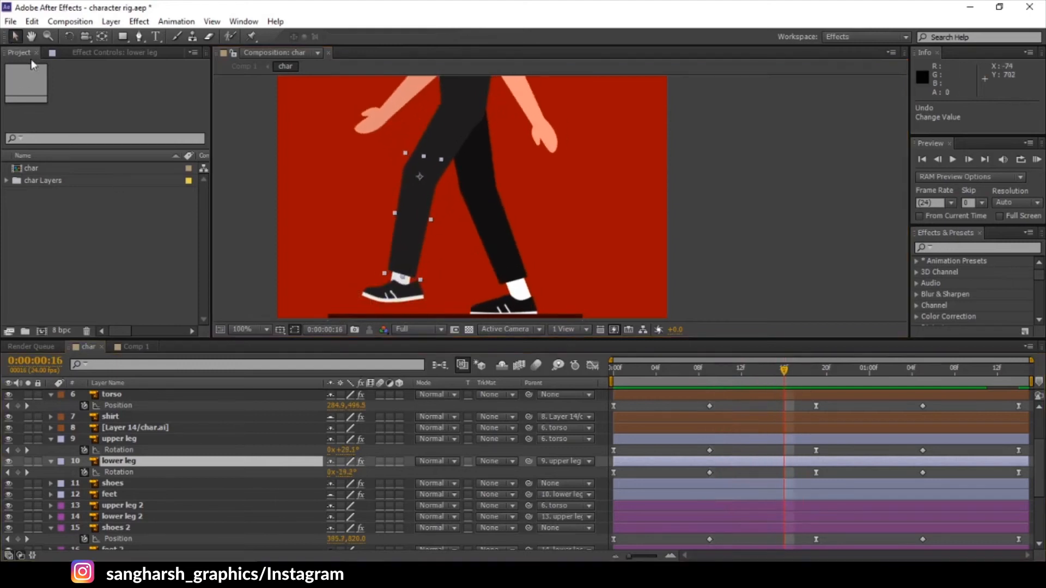
click(413, 297)
drag(382, 292, 378, 292)
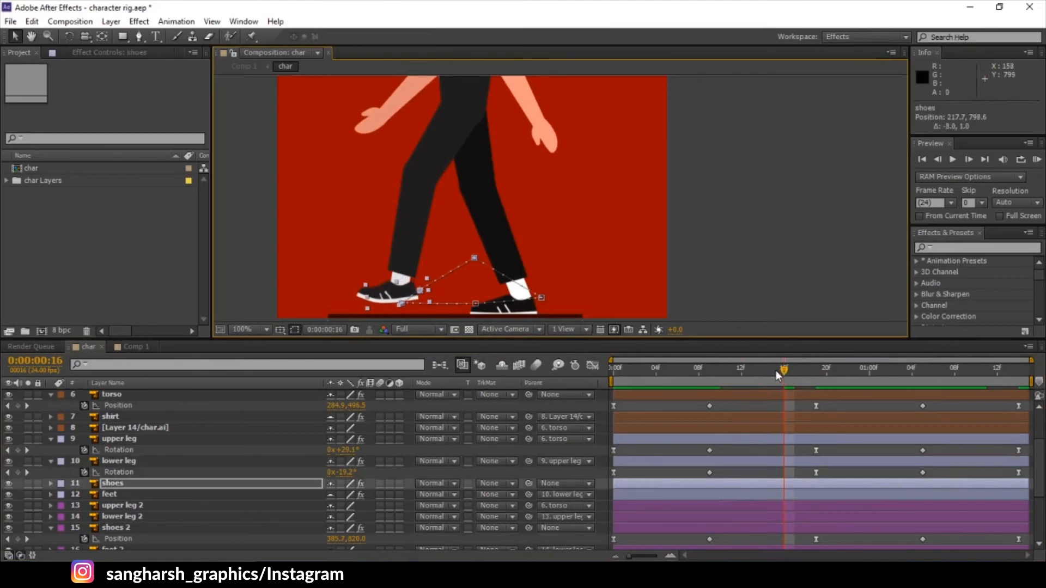
click(773, 482)
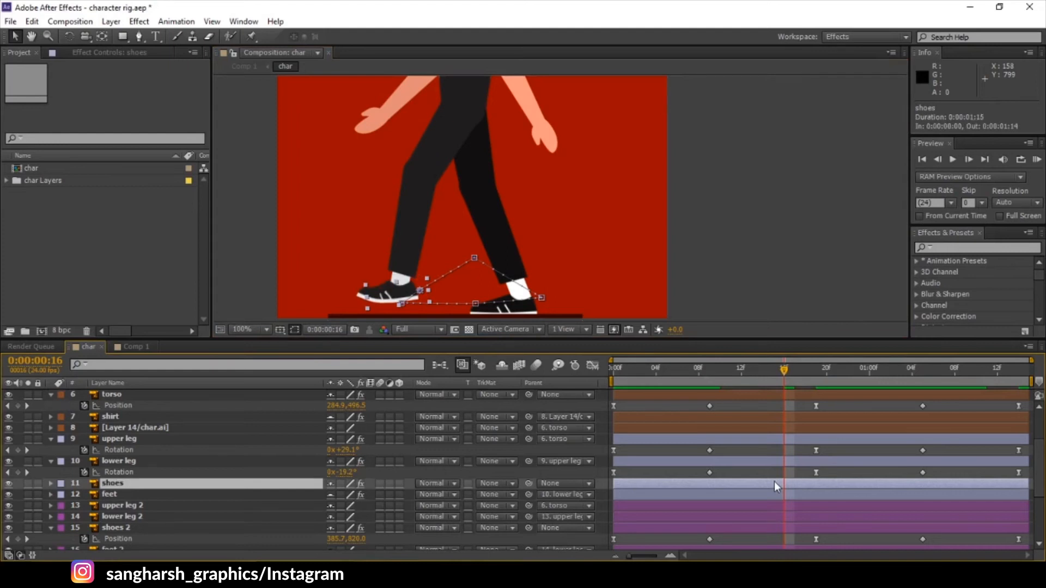
key(u)
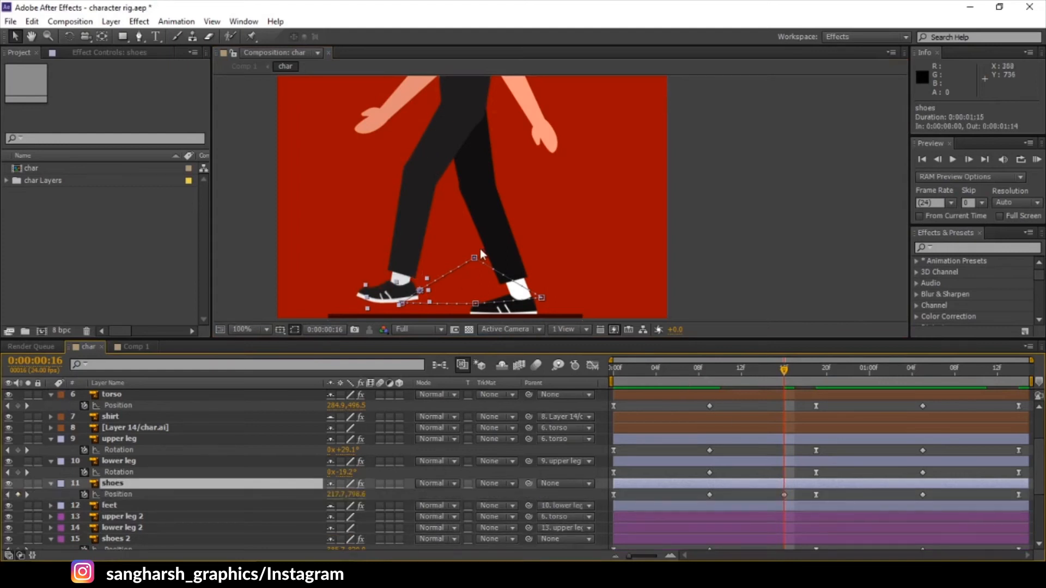
key(ctrl+z)
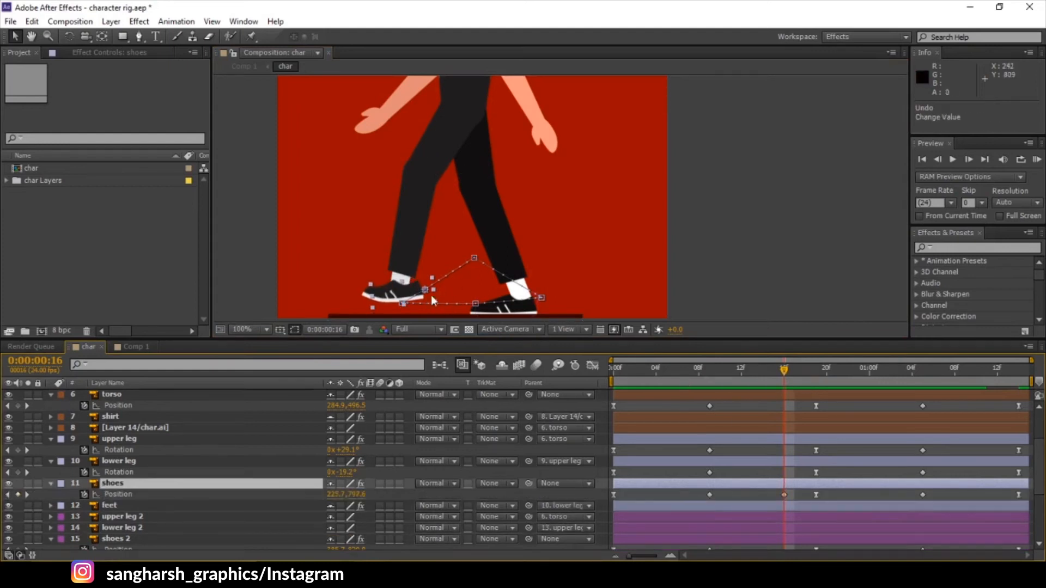
Step: Move the shoes layer at frame 16 to Position 216.7, 797.6 and check the foot at frame 18 with everything deselected
key(Home)
click(613, 407)
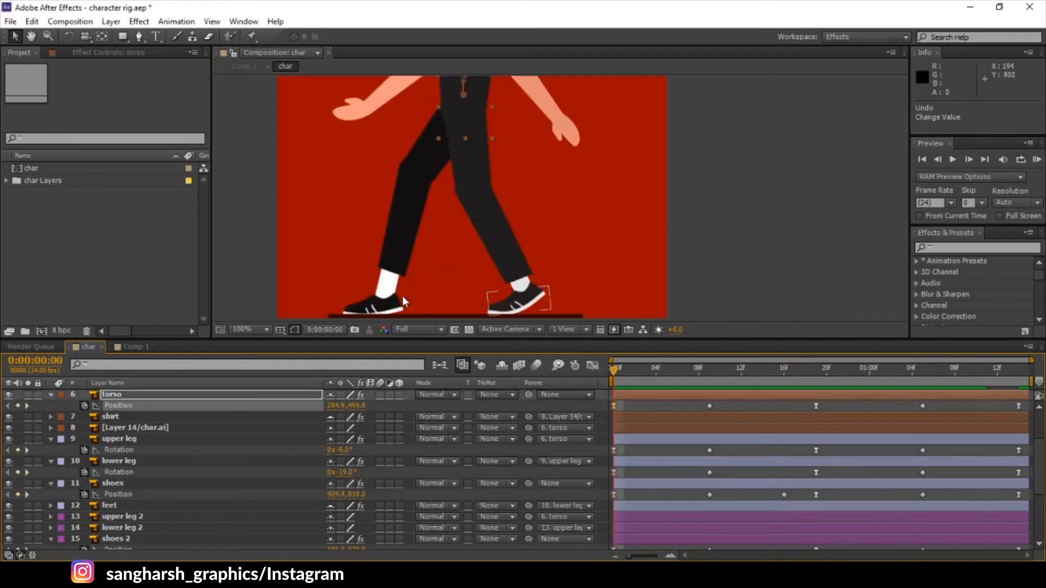
click(783, 376)
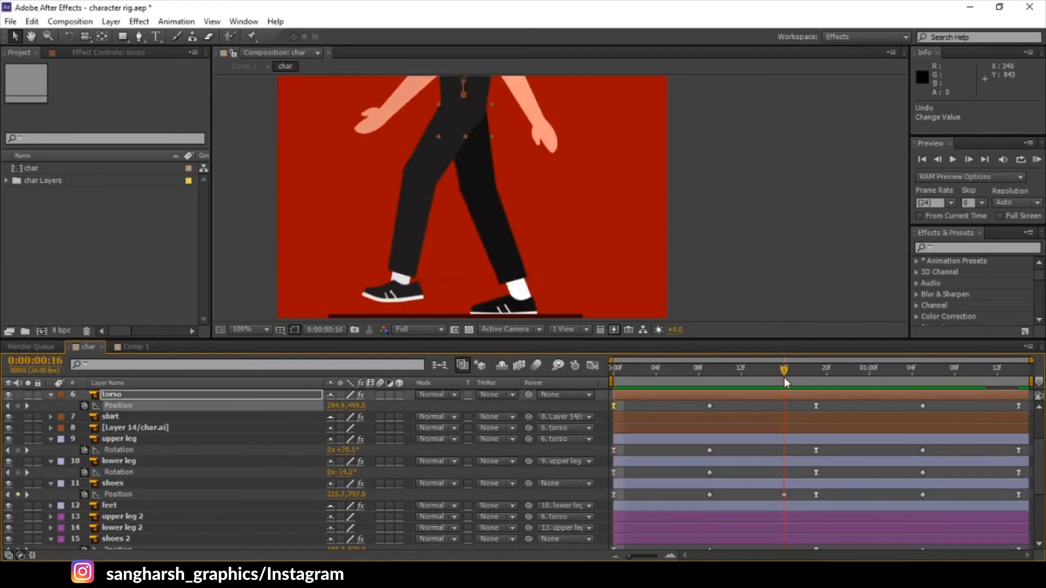
click(404, 305)
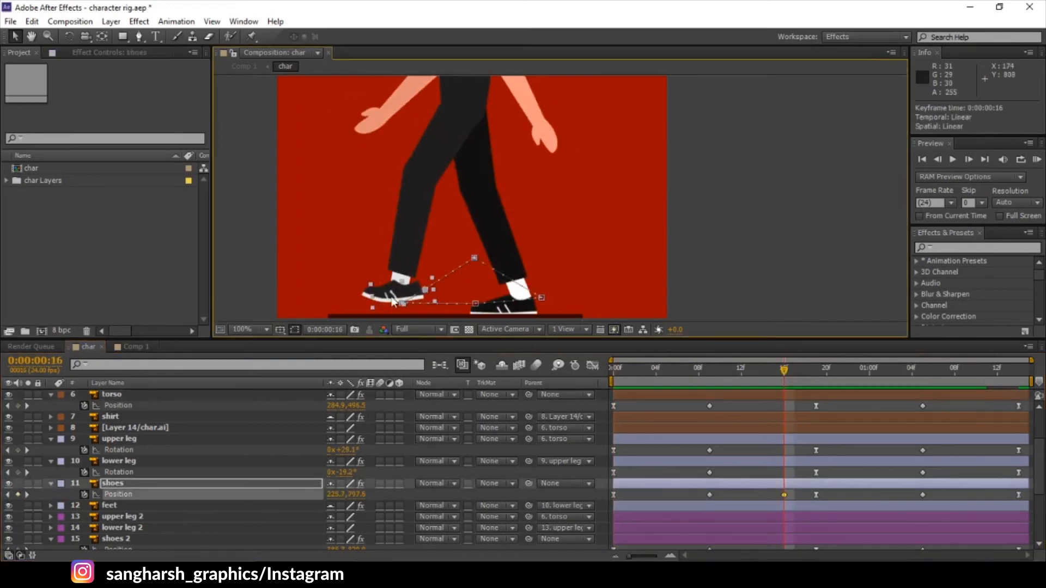
drag(403, 305, 398, 305)
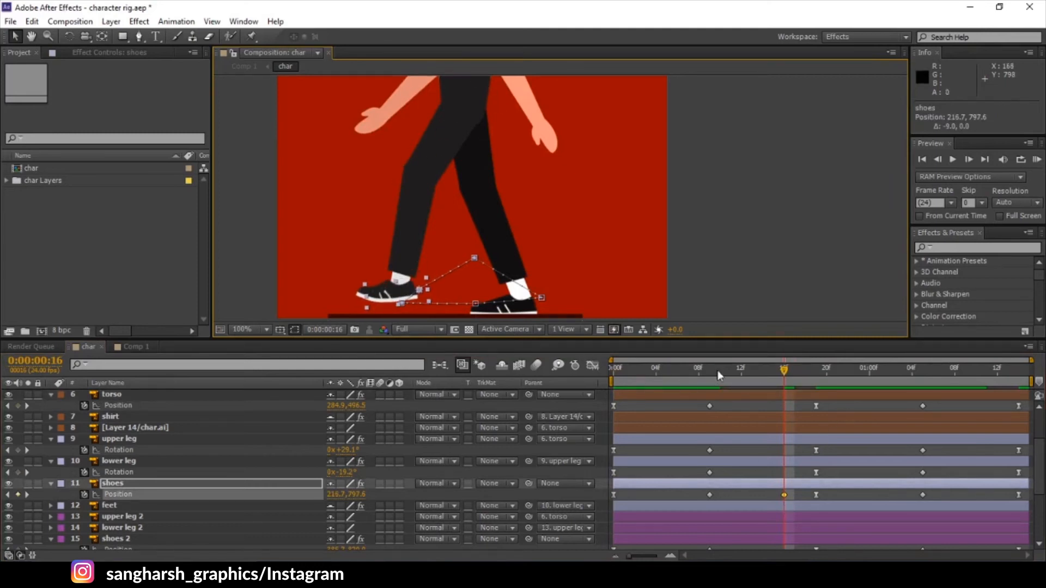
drag(775, 367, 805, 372)
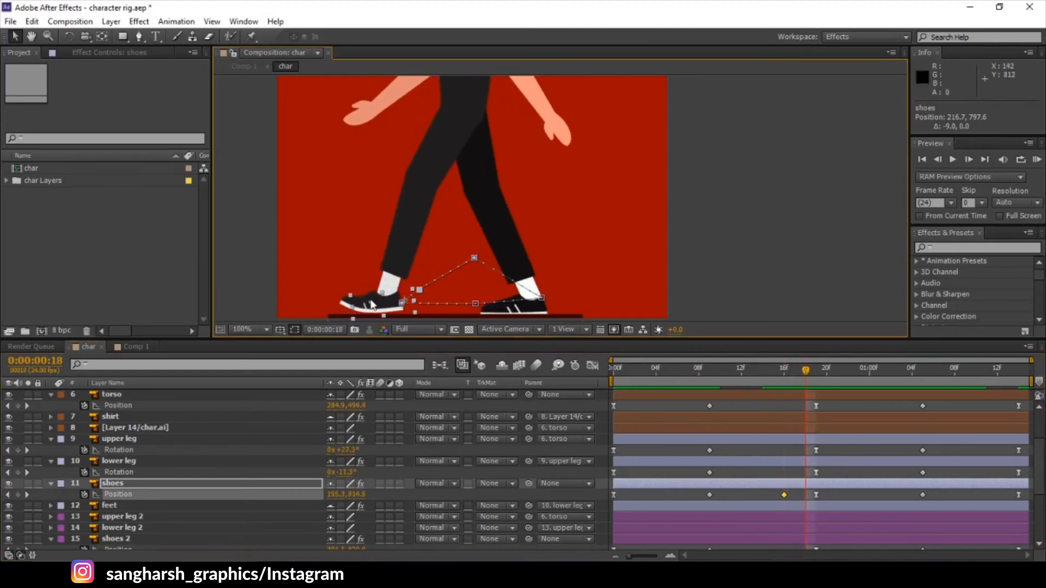
click(736, 214)
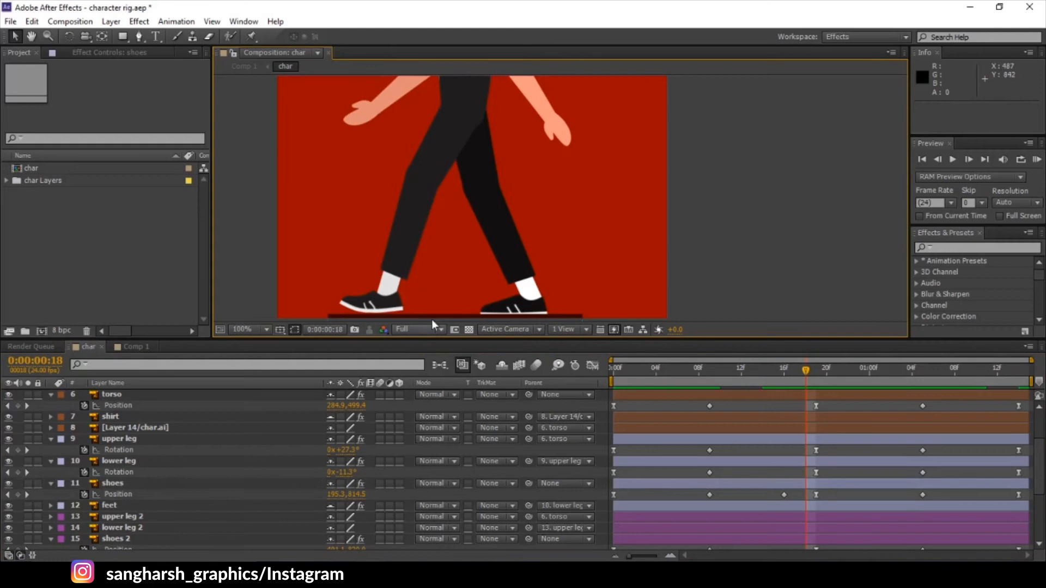
Step: Show the shoes layer's puppet pins, with the feet framed at 200% magnification, and select Puppet Pin 3 at the heel
click(138, 483)
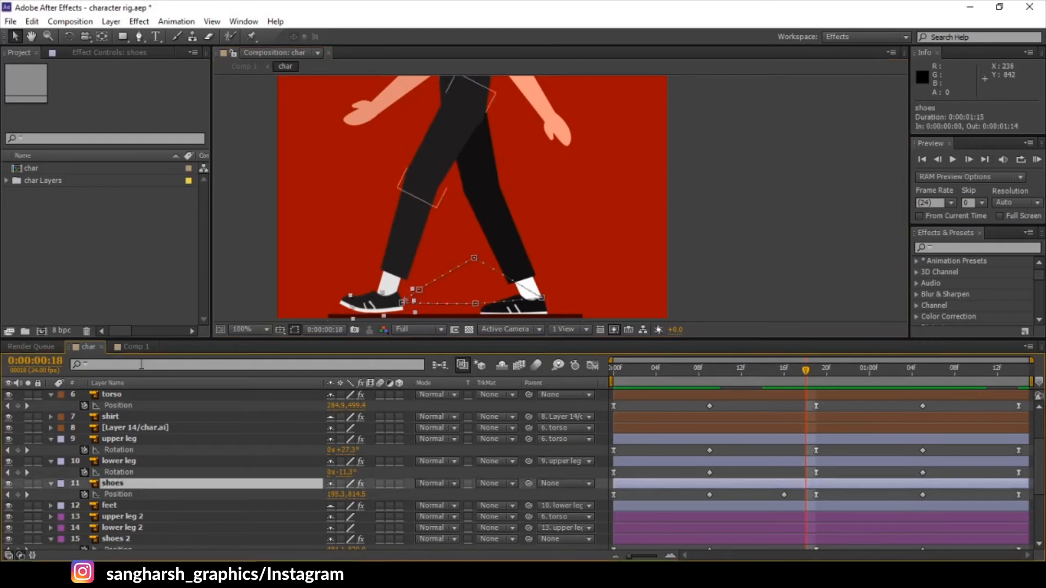
click(251, 36)
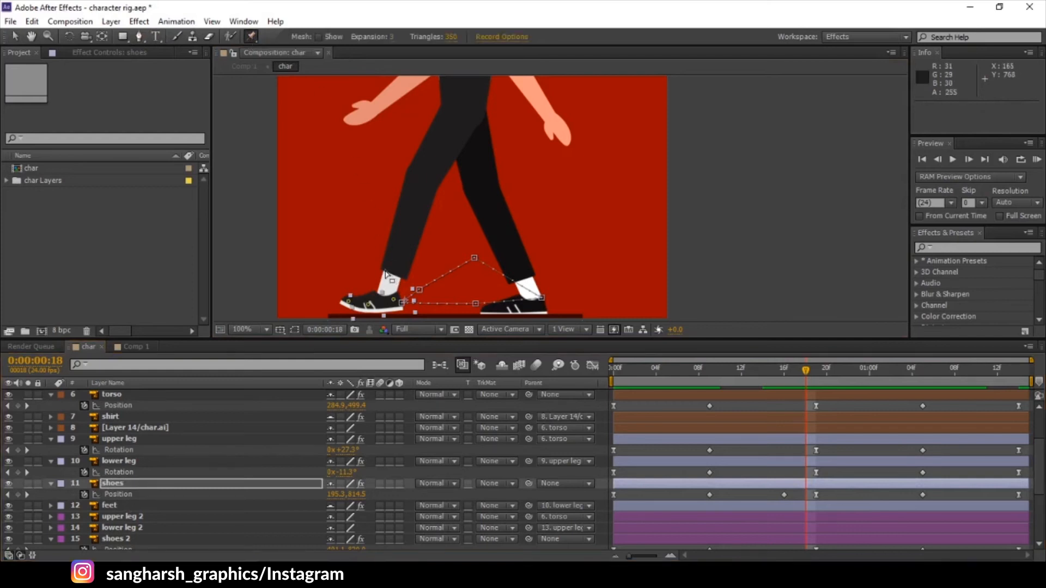
scroll(385, 277, up, 1)
key(space)
drag(426, 253, 625, 128)
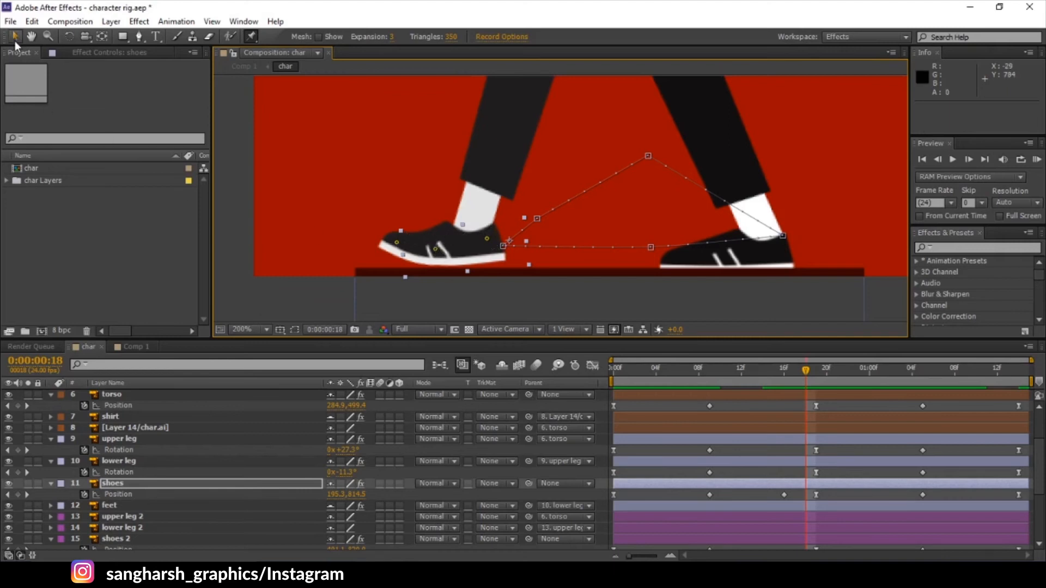
key(v)
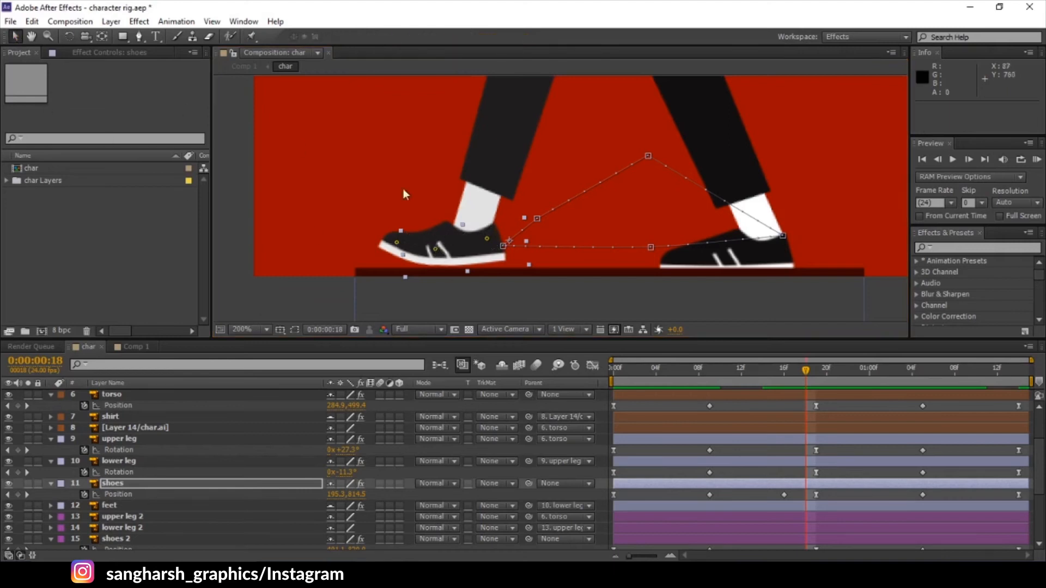
click(488, 239)
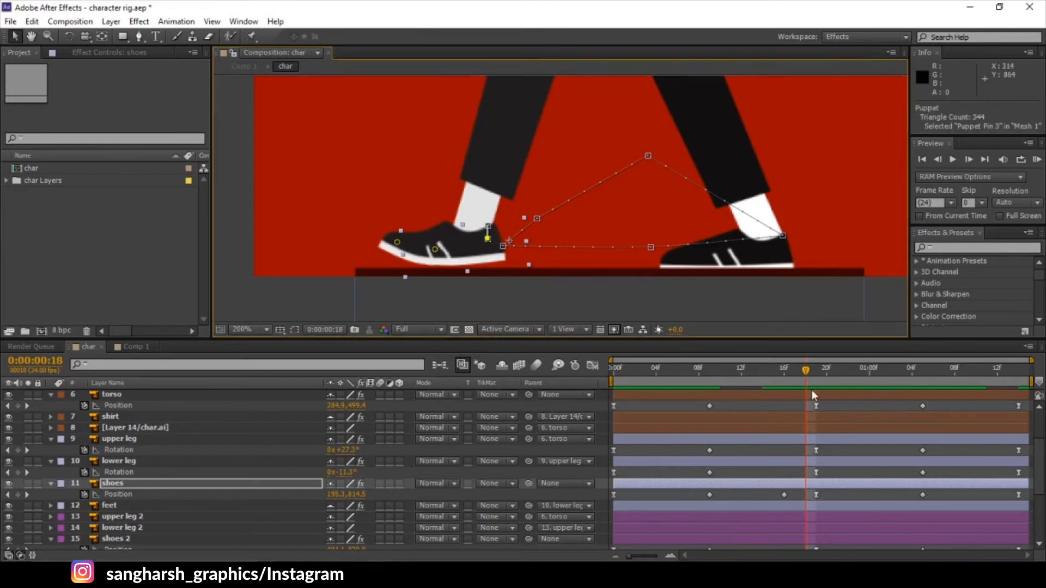
Step: Go to frame 17 and reveal the Position keyframes of the shoes layer's puppet pins
click(791, 382)
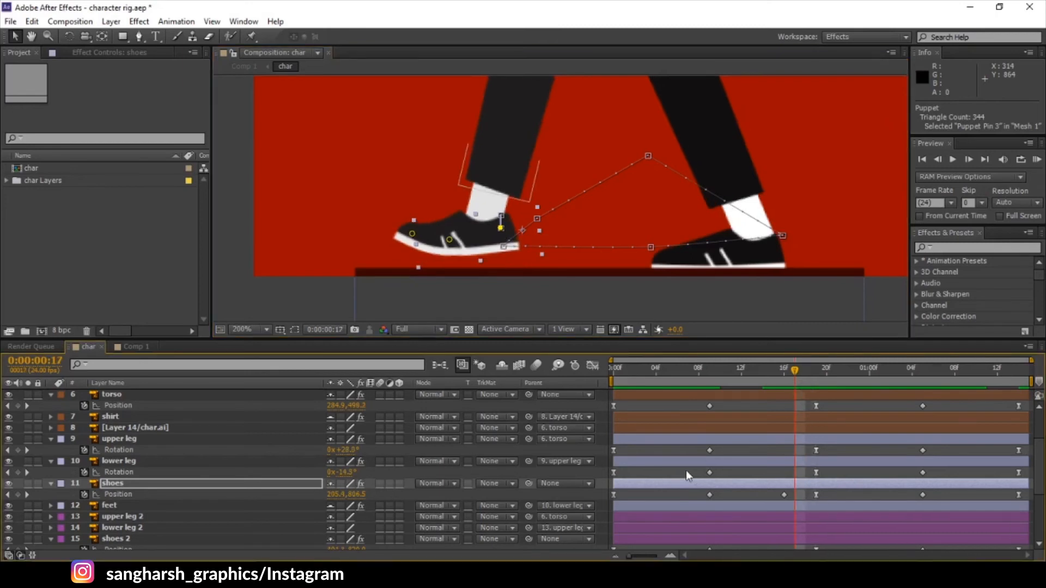
click(703, 482)
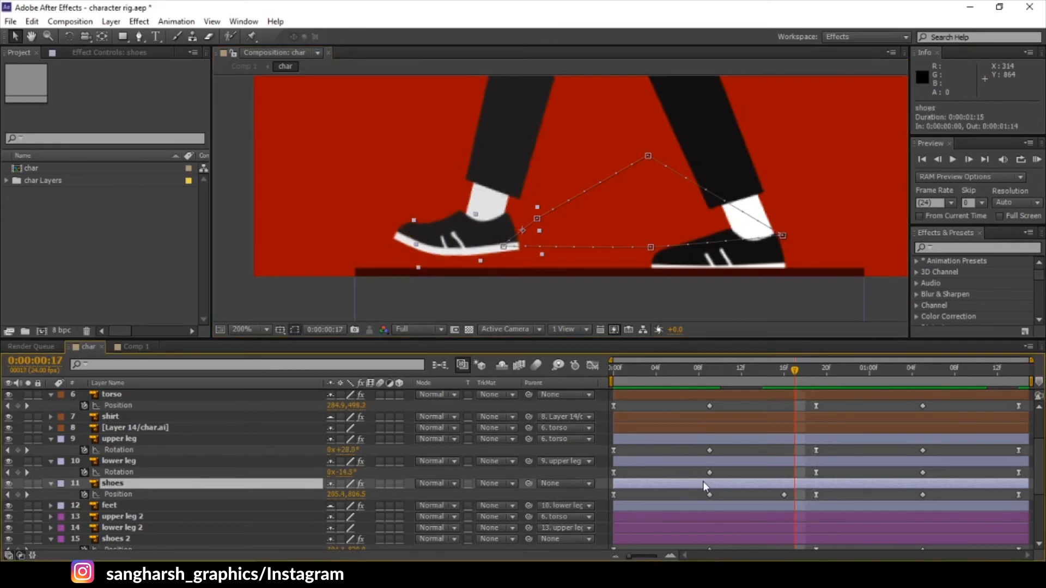
click(538, 232)
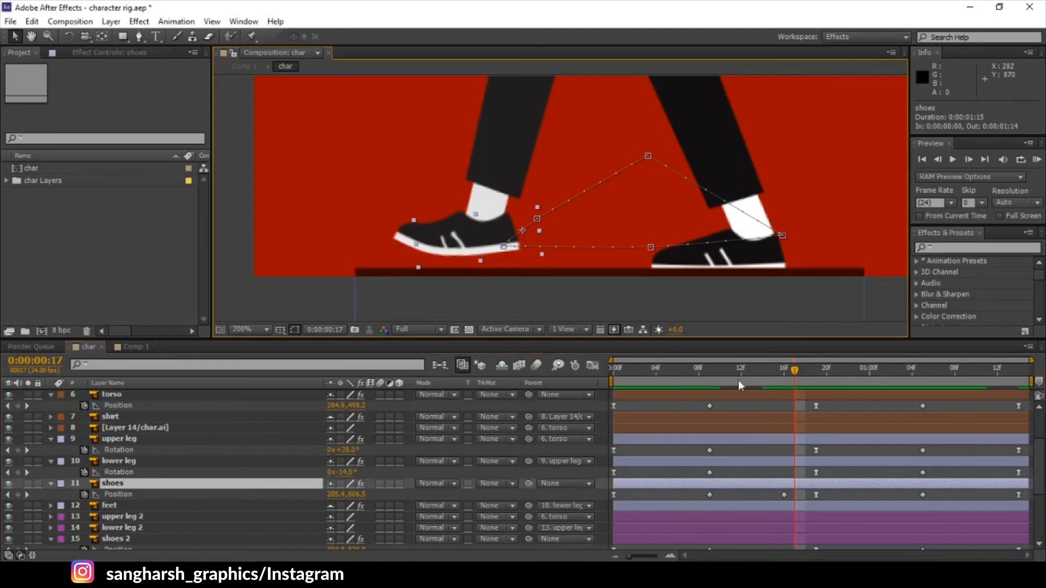
key(u)
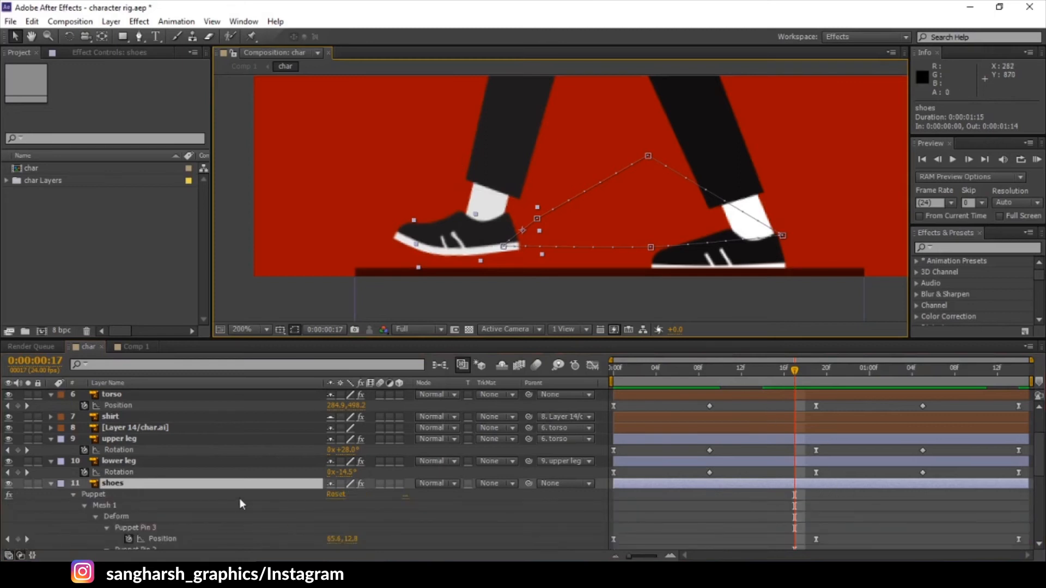
scroll(239, 498, down, 3)
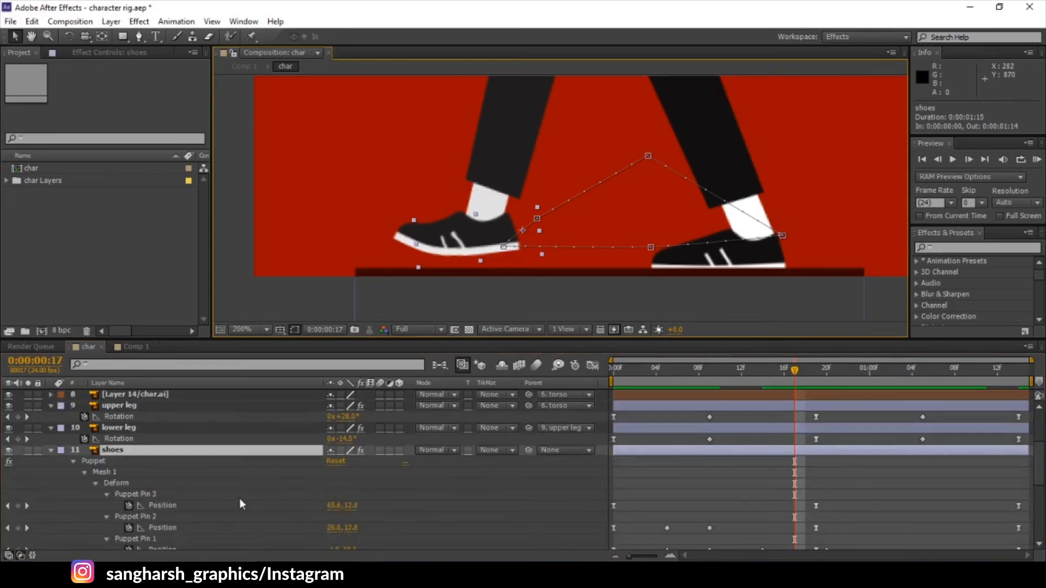
Step: Show the shoes layer's full Effects and Transform properties with the Puppet effect's details collapsed
click(51, 450)
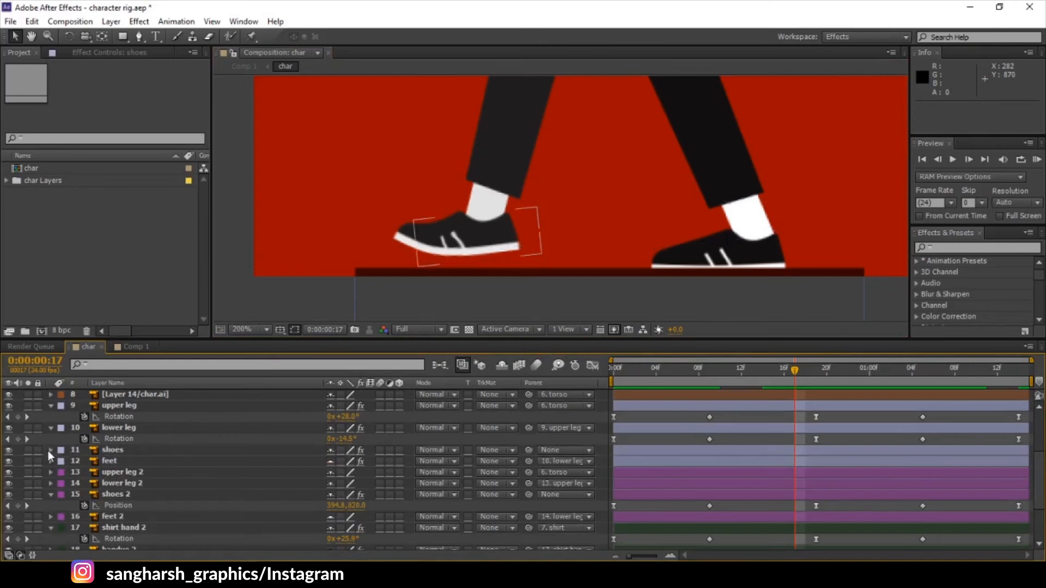
click(50, 450)
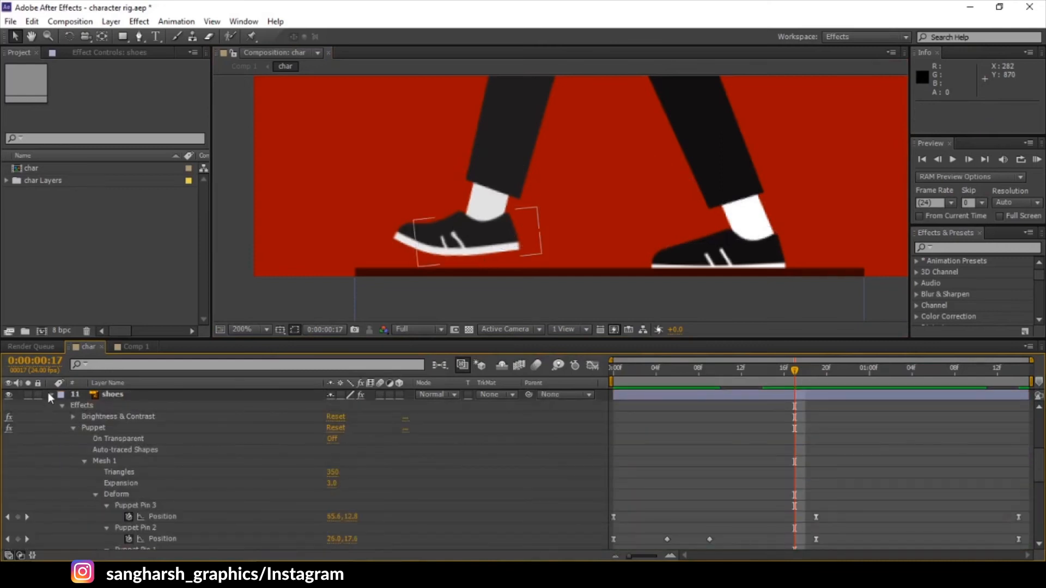
click(73, 428)
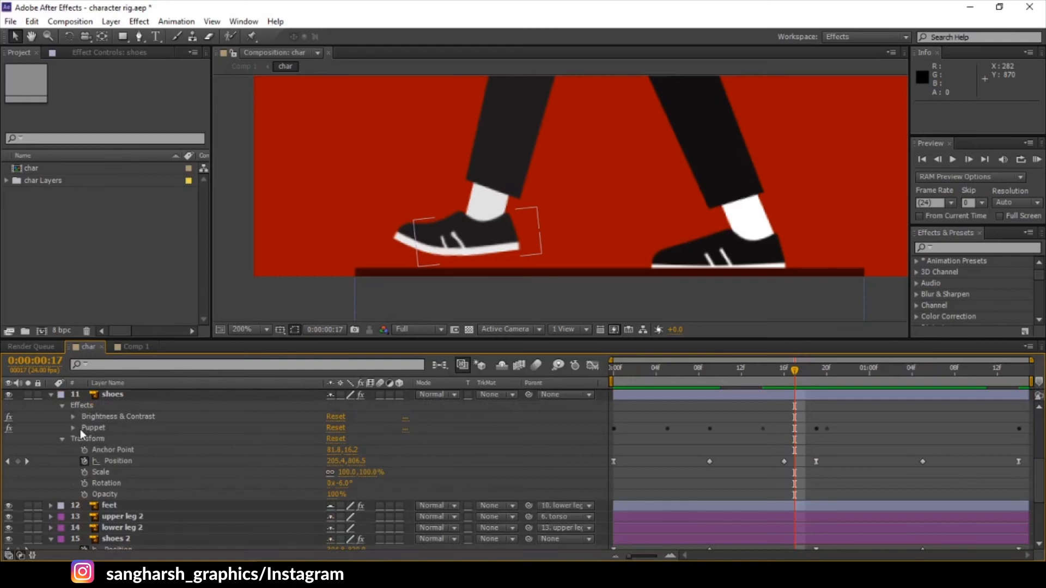
Step: Expand the shoes layer's Puppet effect through Mesh 1 and Deform to show the Position keyframes of its three puppet pins
click(72, 428)
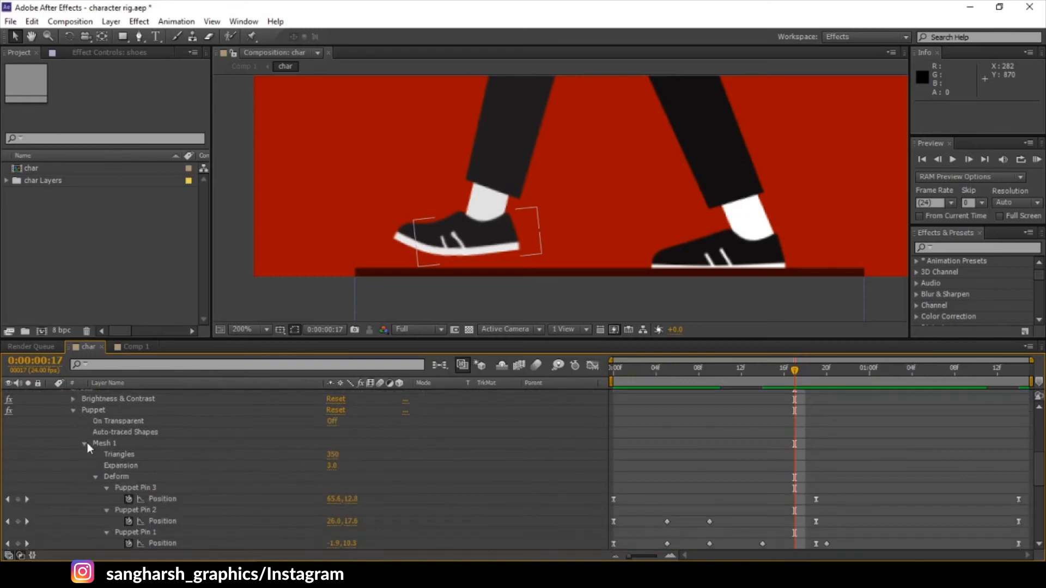
click(84, 443)
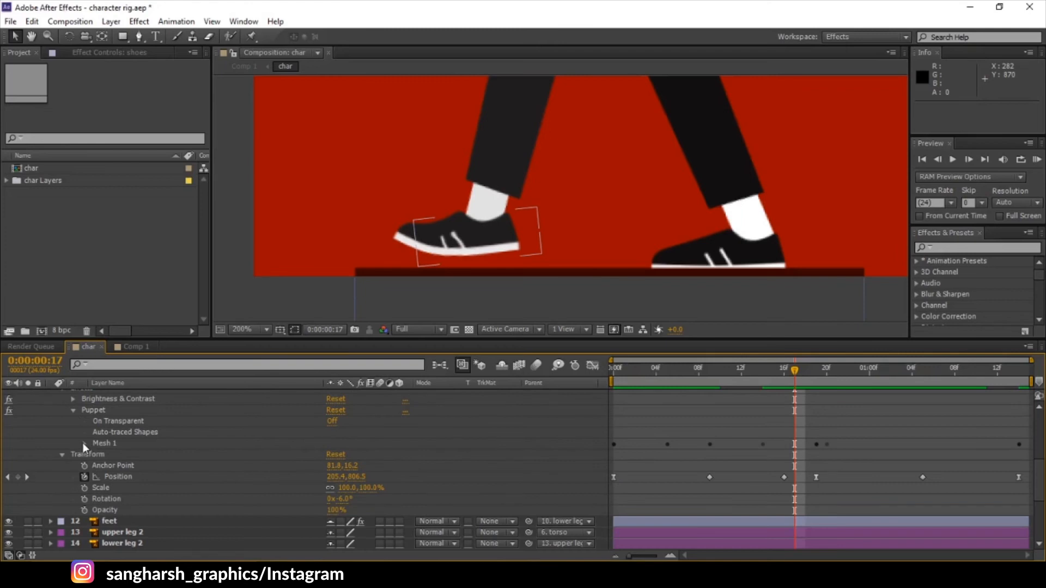
click(84, 443)
click(96, 477)
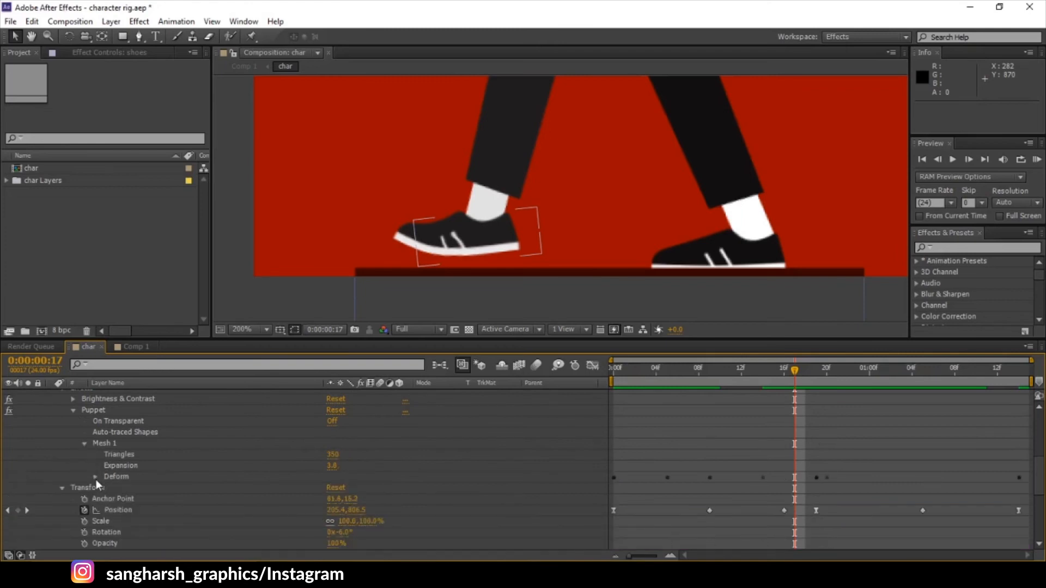
click(96, 477)
scroll(103, 476, down, 1)
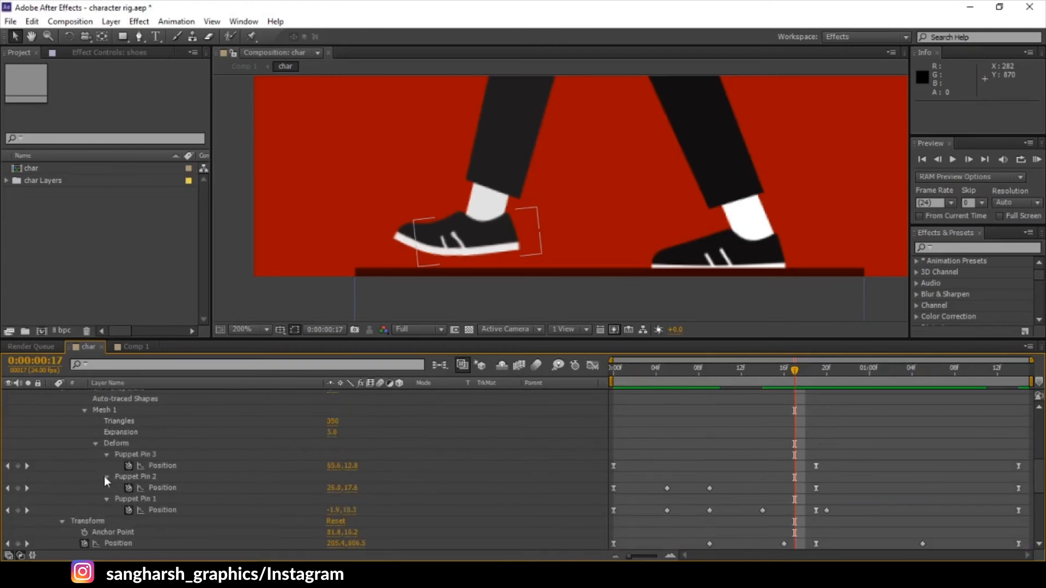
Step: Select Puppet Pin 1, Puppet Pin 2 and Puppet Pin 3 of the shoes layer in turn to locate each on the shoe
click(138, 499)
click(150, 472)
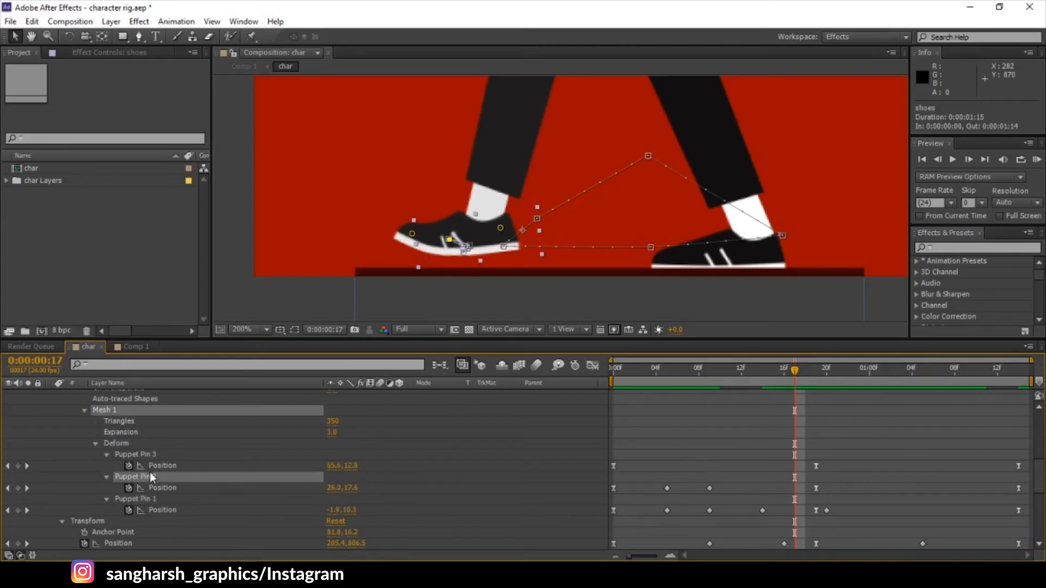
click(149, 453)
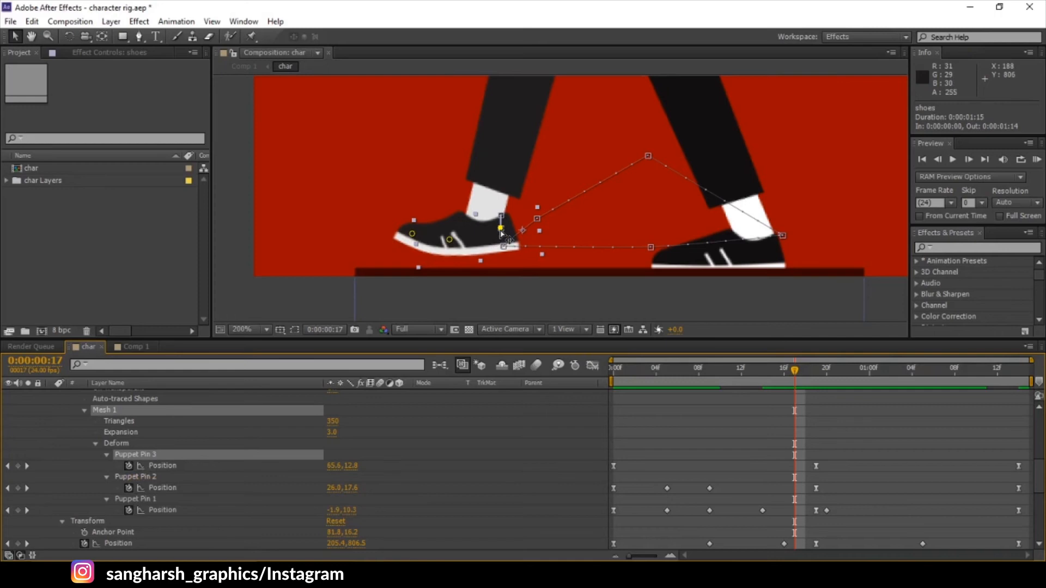
Step: Try moving Puppet Pin 1 at the shoe's toe downward at frame 17, and undo the move
click(409, 240)
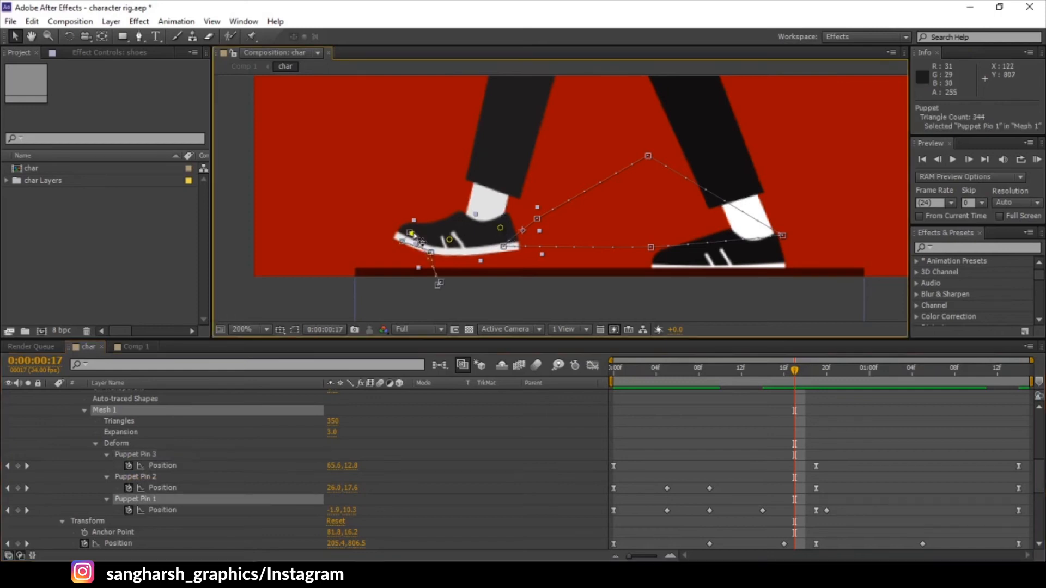
mouse_move(412, 242)
mouse_down()
mouse_move(414, 266)
mouse_move(403, 234)
mouse_move(410, 207)
mouse_move(419, 259)
mouse_move(410, 215)
mouse_move(412, 252)
mouse_up()
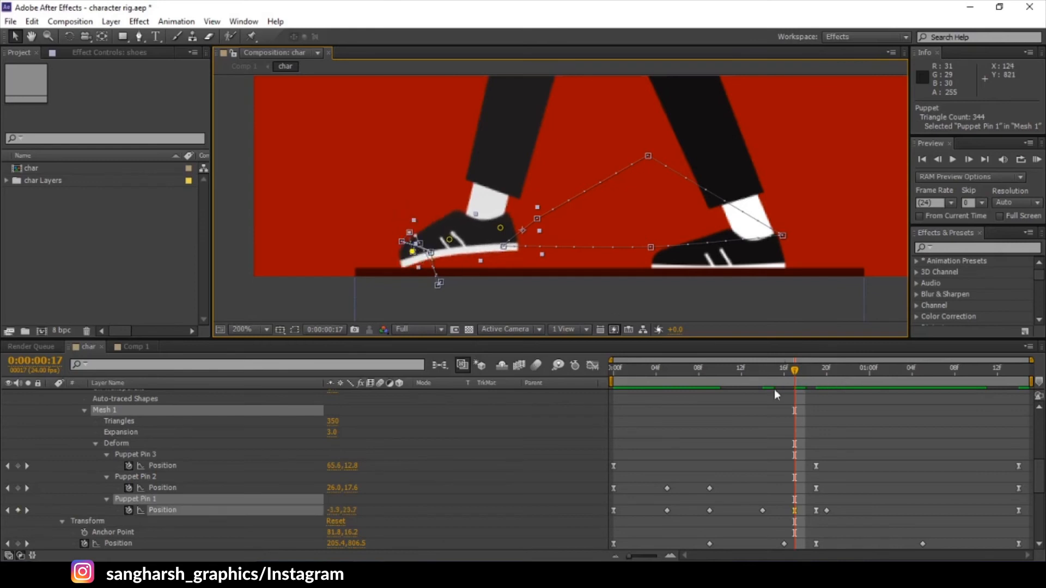
key(ctrl+z)
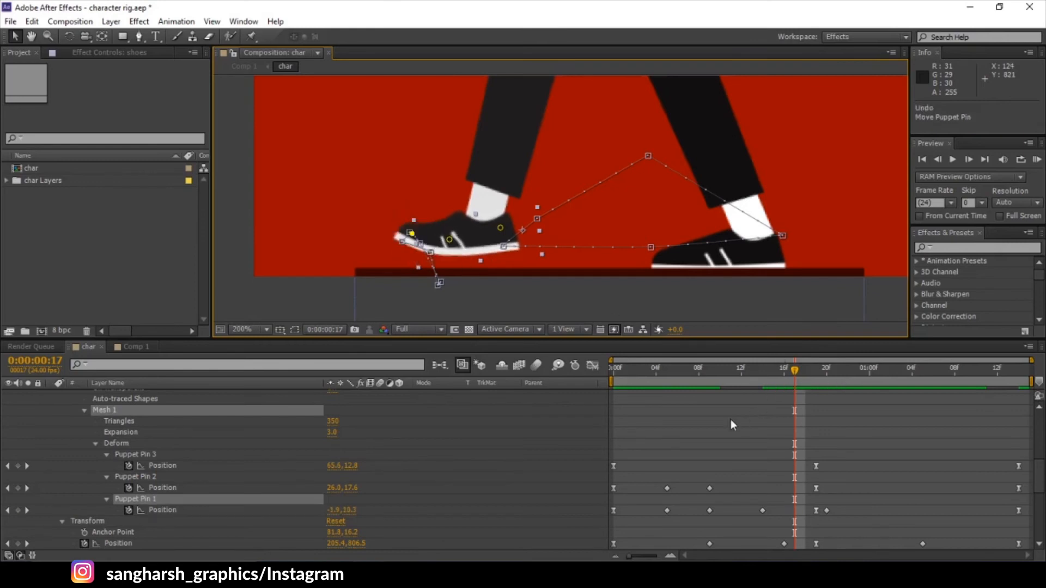
Step: Collapse the shoes layer's full property list and reveal only its keyframed properties
scroll(65, 436, up, 5)
scroll(98, 445, down, 6)
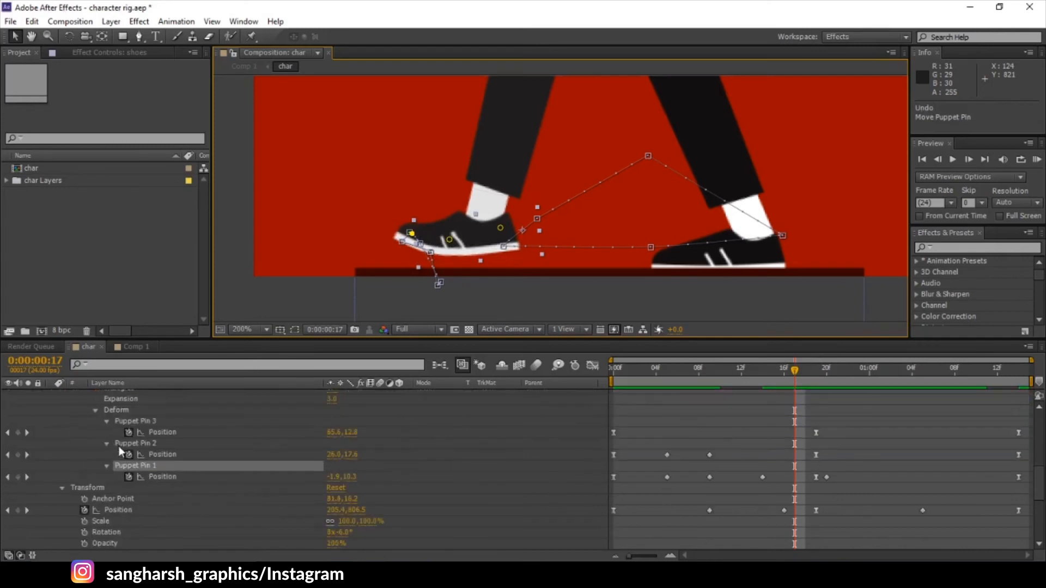
scroll(147, 485, up, 4)
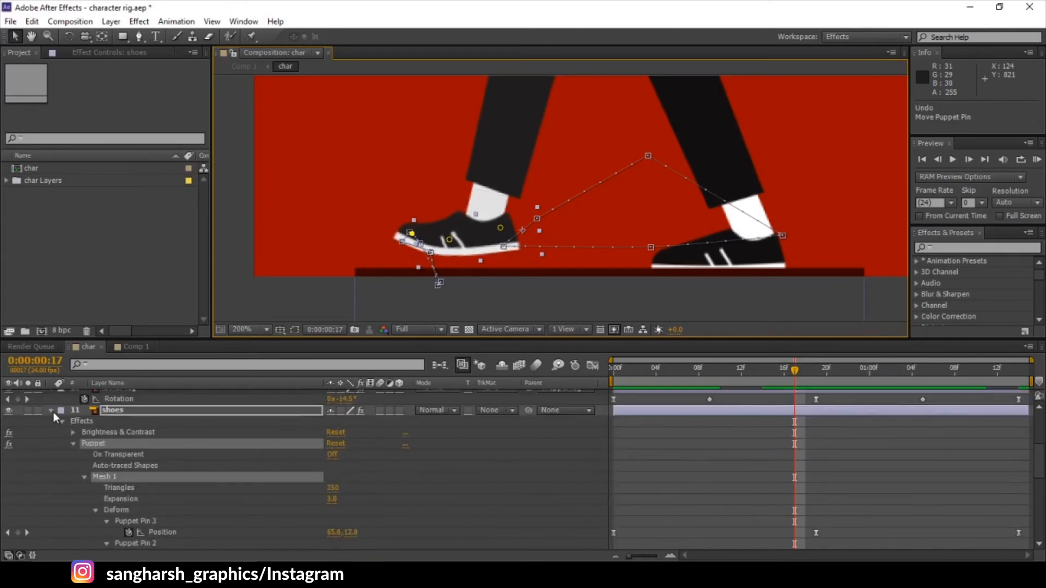
click(52, 410)
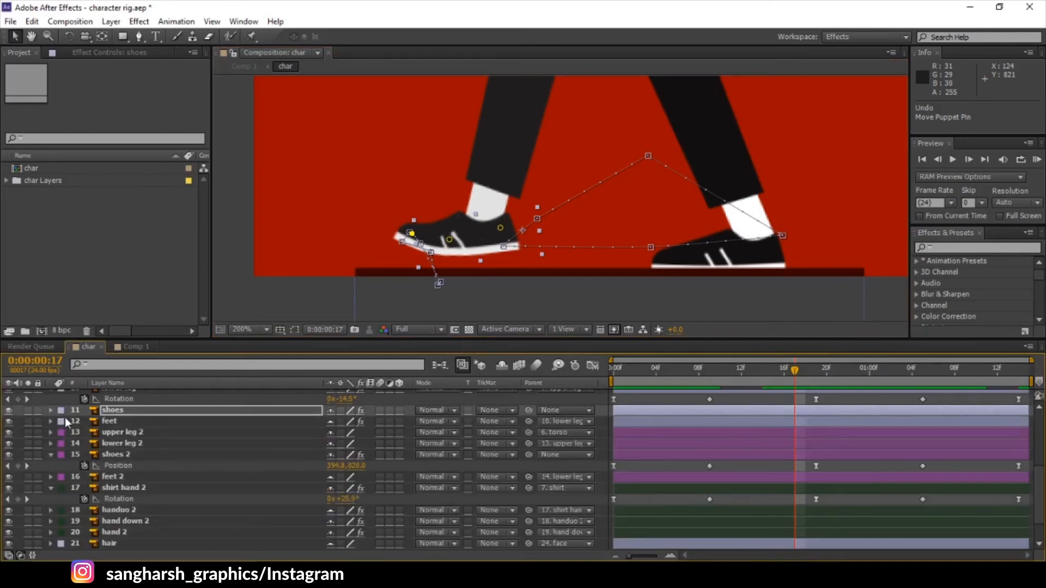
click(135, 411)
key(u)
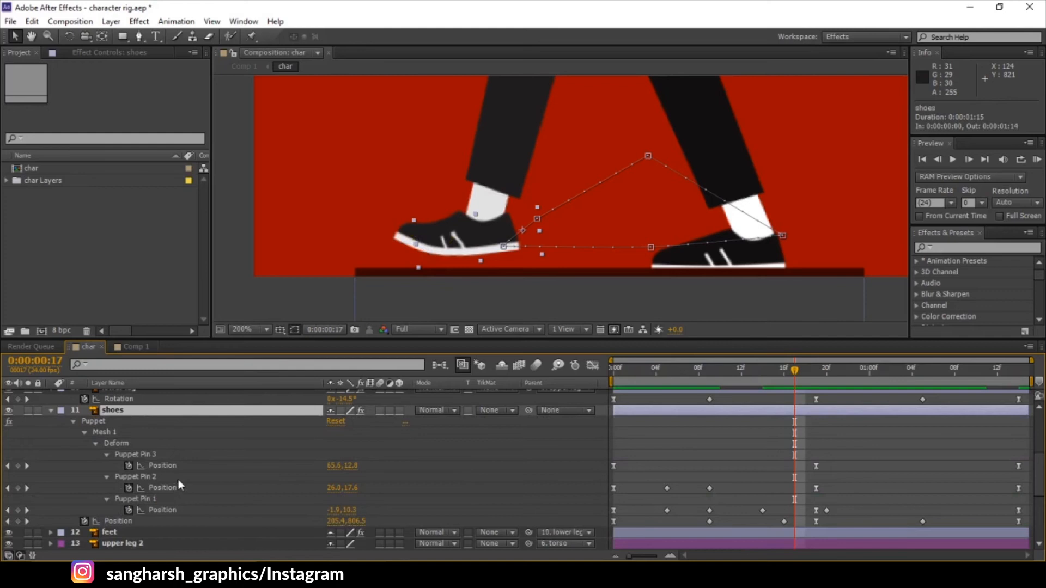
Step: Inspect the shoes' Puppet Pins 3 and 2 at frame 13 and Pin 1 at frame 15, and scrub the walk to 0:00:01:14
drag(686, 371, 752, 381)
click(526, 213)
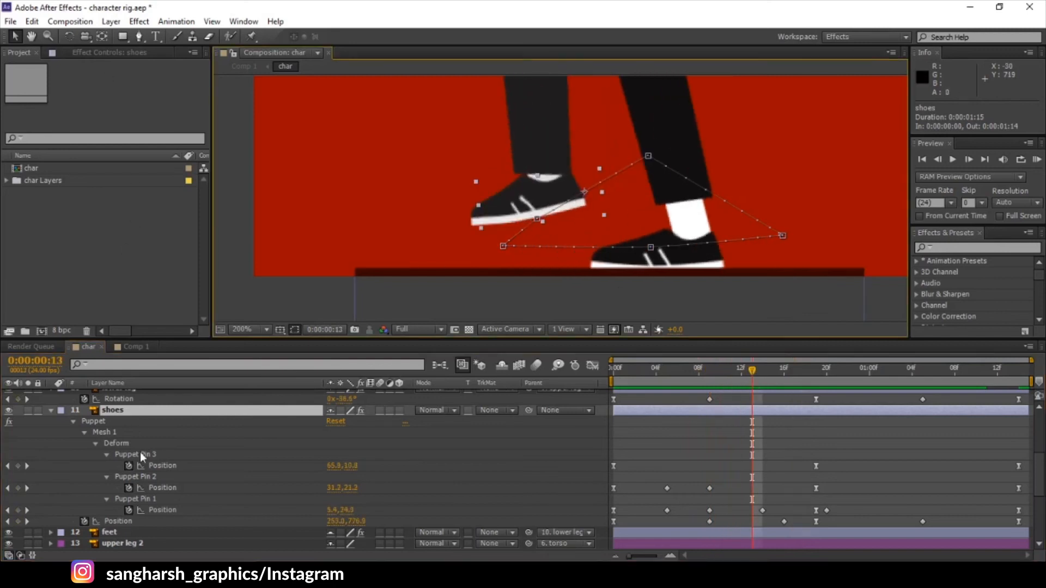
click(158, 467)
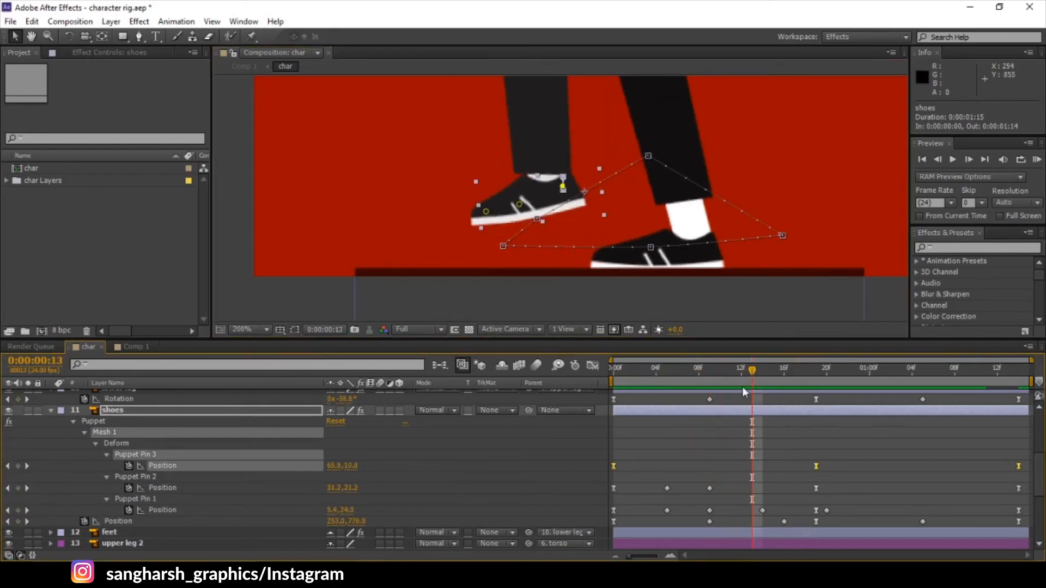
click(158, 477)
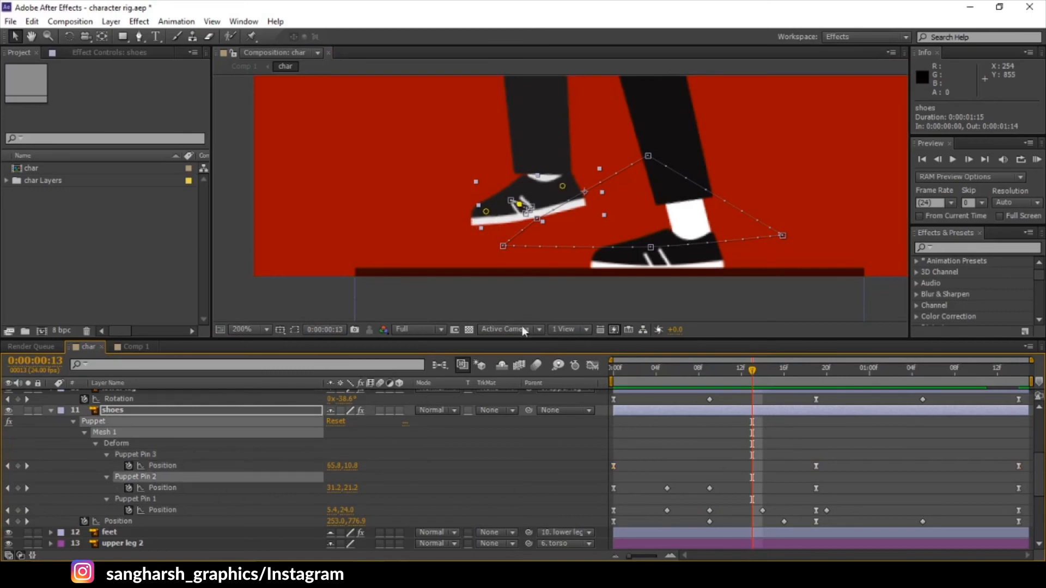
drag(692, 367, 773, 387)
click(449, 220)
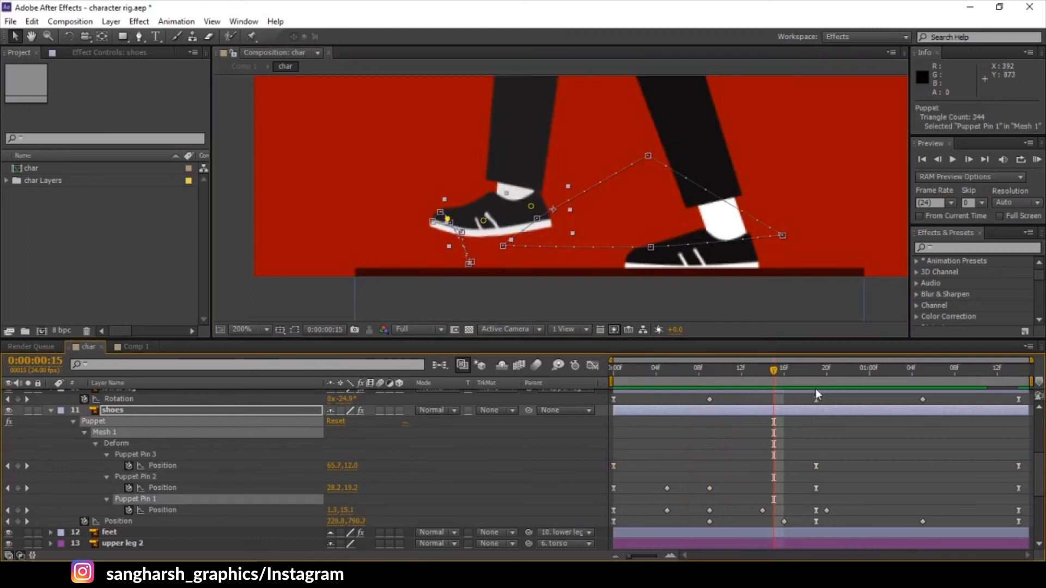
drag(779, 373, 1035, 431)
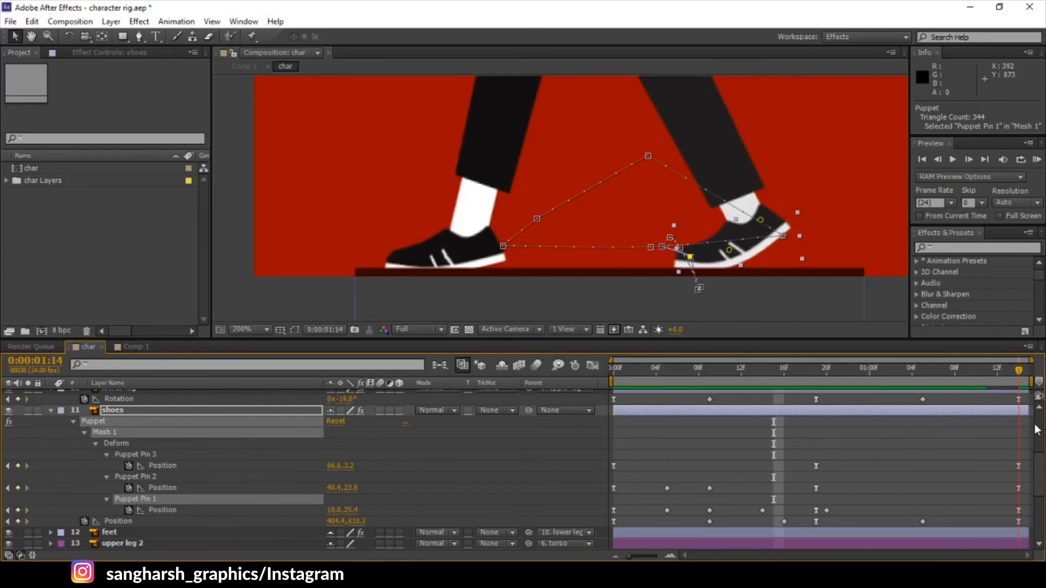
Step: Collapse the properties of the shoes, shoes 2, shirt hand 2, lower leg, upper leg and torso layers
click(50, 410)
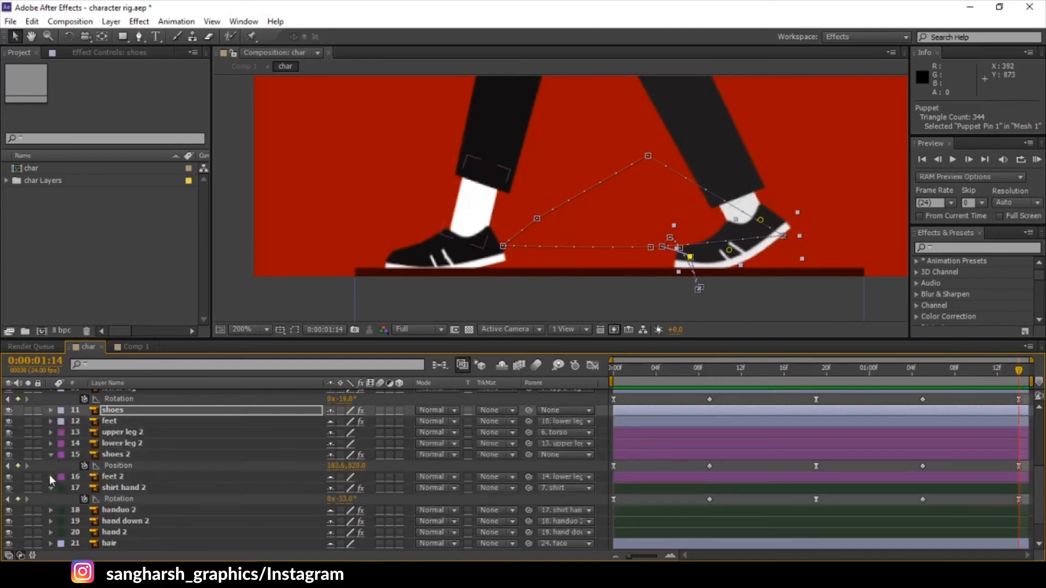
click(51, 455)
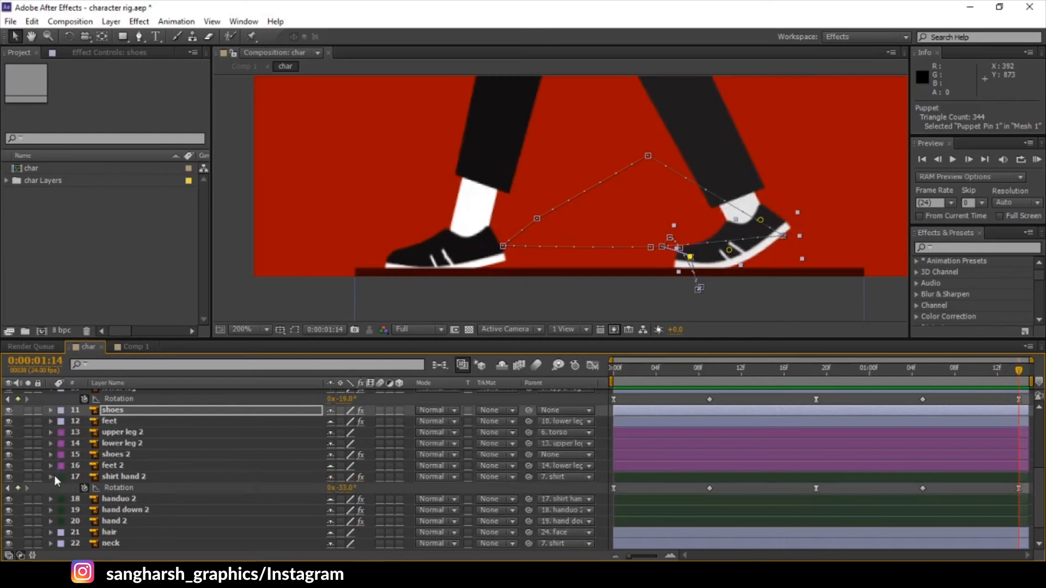
click(52, 476)
scroll(85, 427, up, 3)
scroll(66, 436, up, 3)
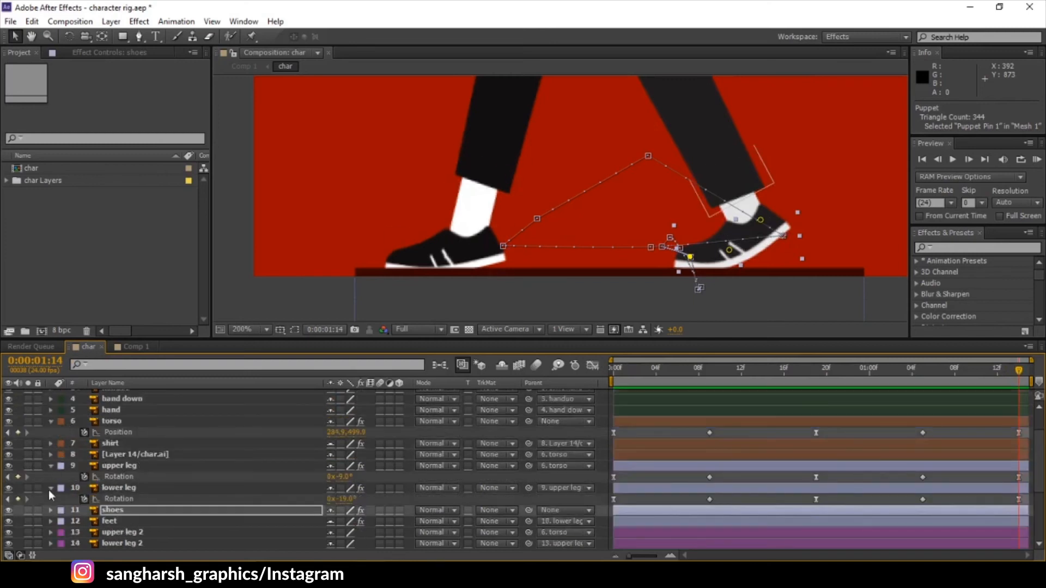
click(49, 489)
click(51, 466)
click(52, 421)
Step: Select all layers of the char composition and look up the Pre-compose command for them
click(137, 412)
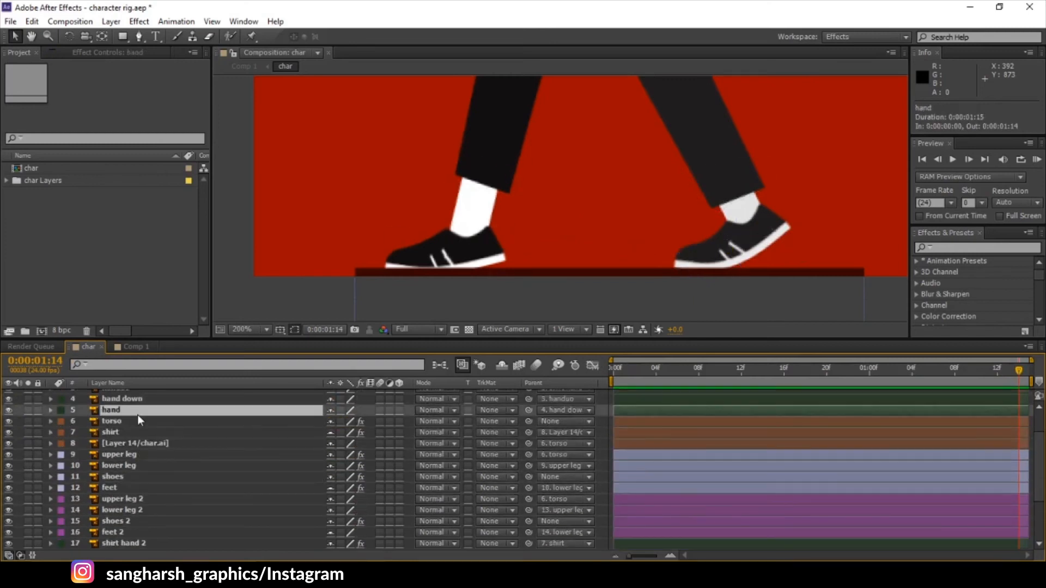
key(ctrl+a)
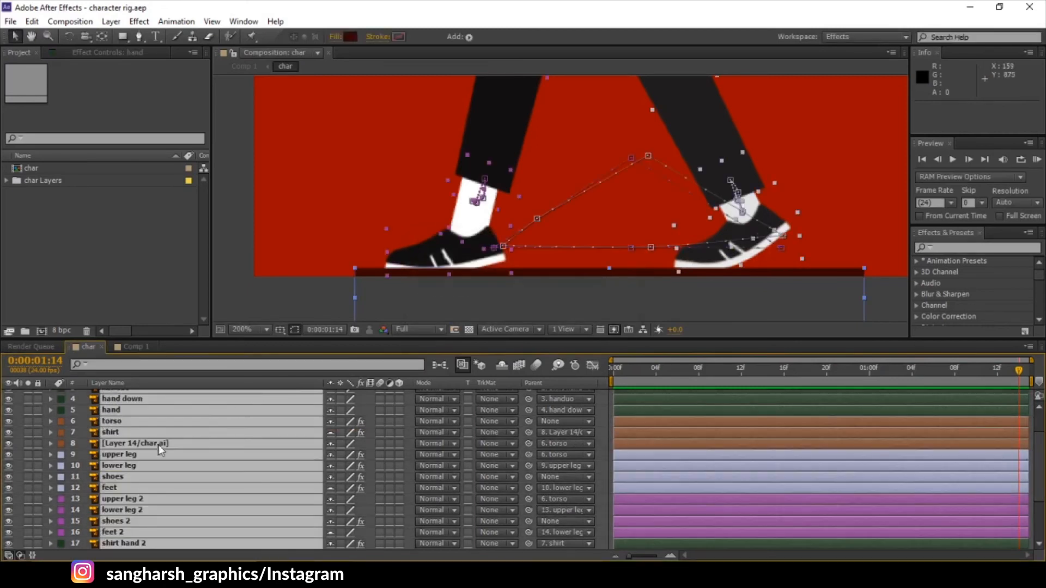
right_click(158, 448)
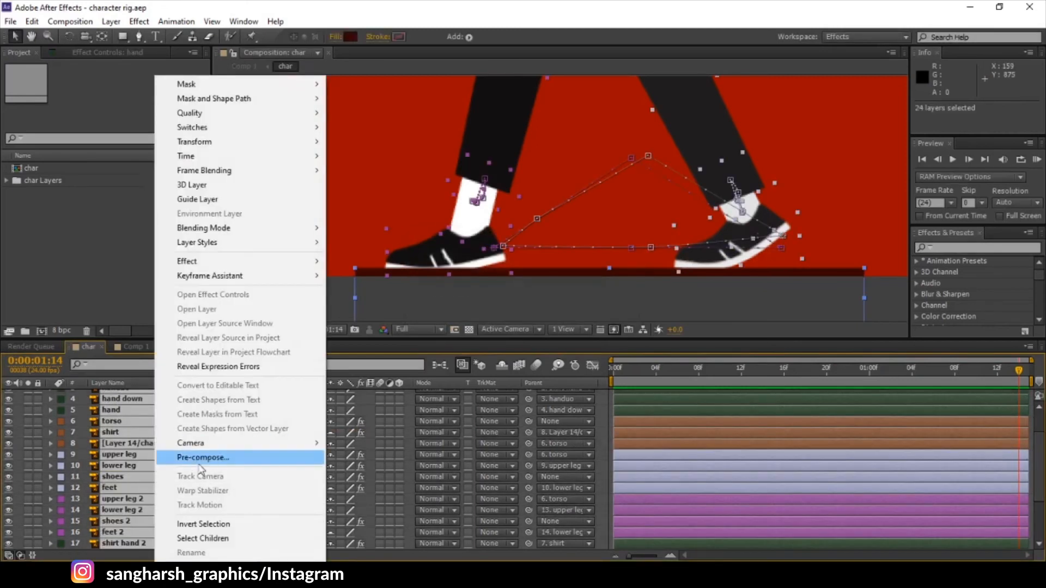
Step: Switch to Comp 1, deselect its layers and return to frame 0 with the whole character in view
click(125, 347)
click(126, 346)
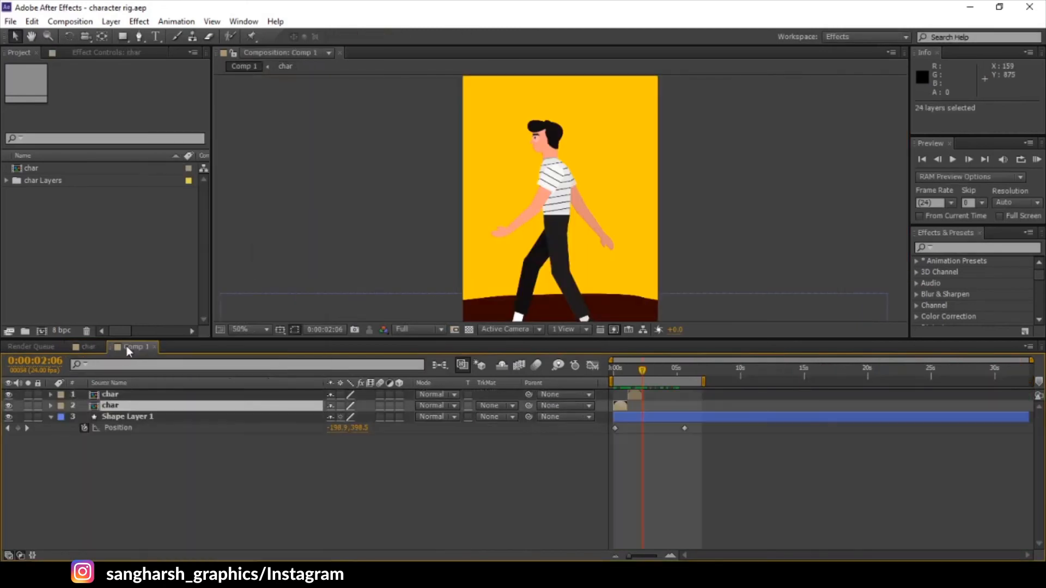
click(478, 534)
drag(620, 368, 614, 371)
drag(692, 217, 694, 182)
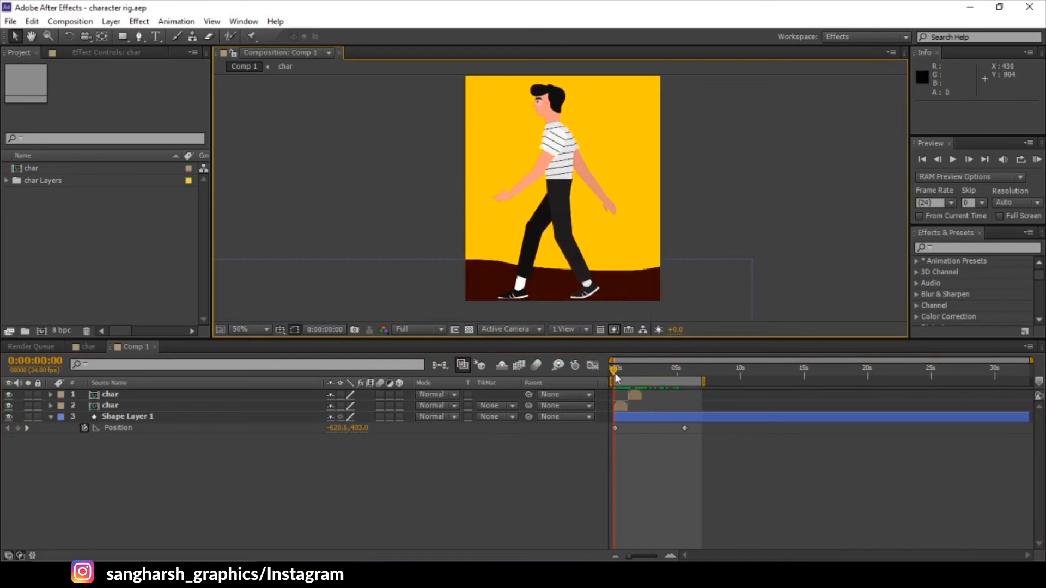
mouse_move(615, 373)
mouse_down()
mouse_move(633, 373)
mouse_move(606, 374)
mouse_up()
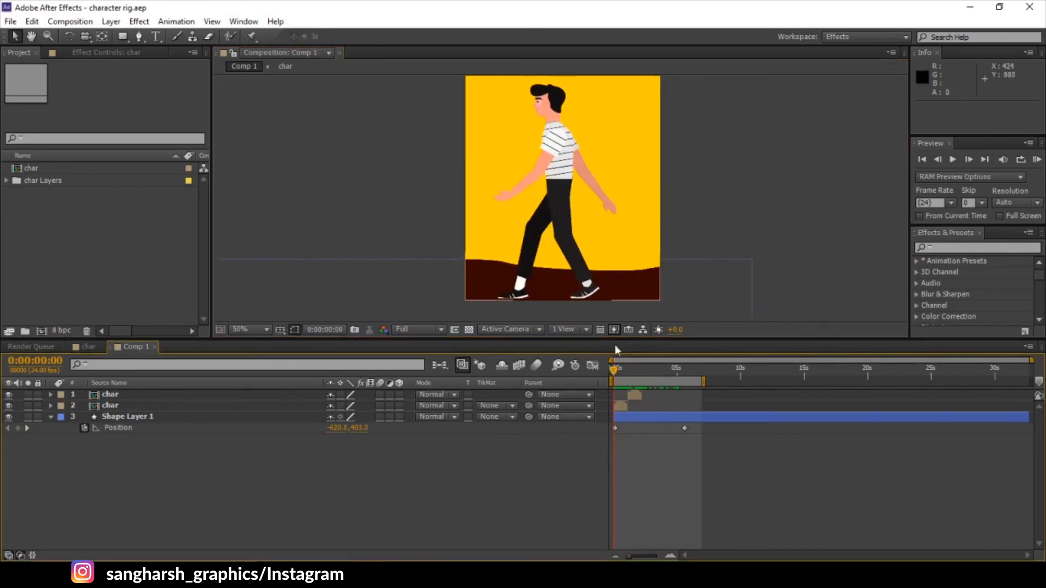
Step: Select Shape Layer 1 to show the ground's motion path, deselect it and preview Comp 1 from frame 0
drag(602, 249, 585, 295)
click(658, 417)
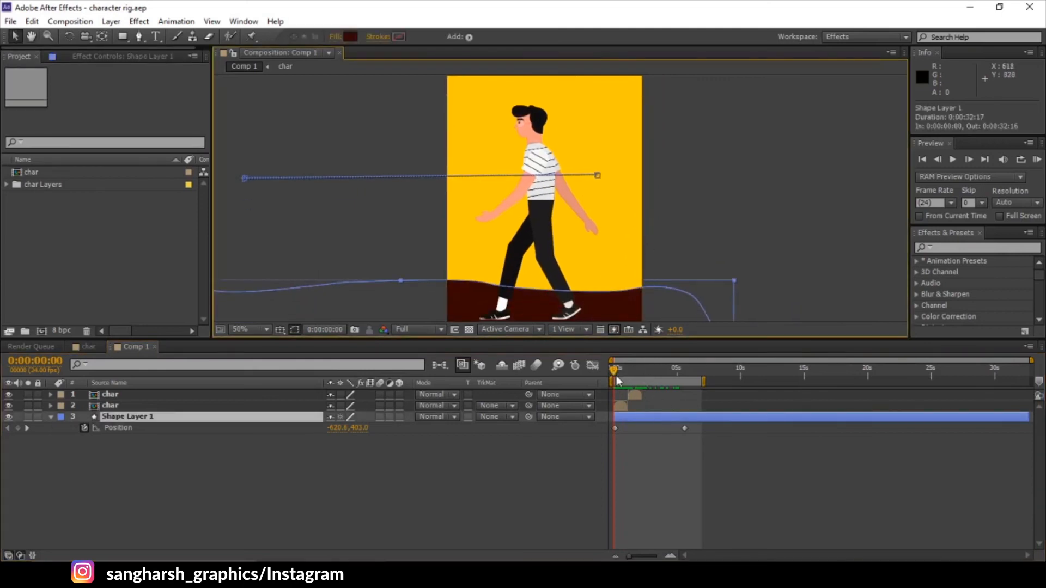
mouse_move(616, 374)
mouse_down()
mouse_move(639, 371)
mouse_move(607, 375)
mouse_up()
click(701, 237)
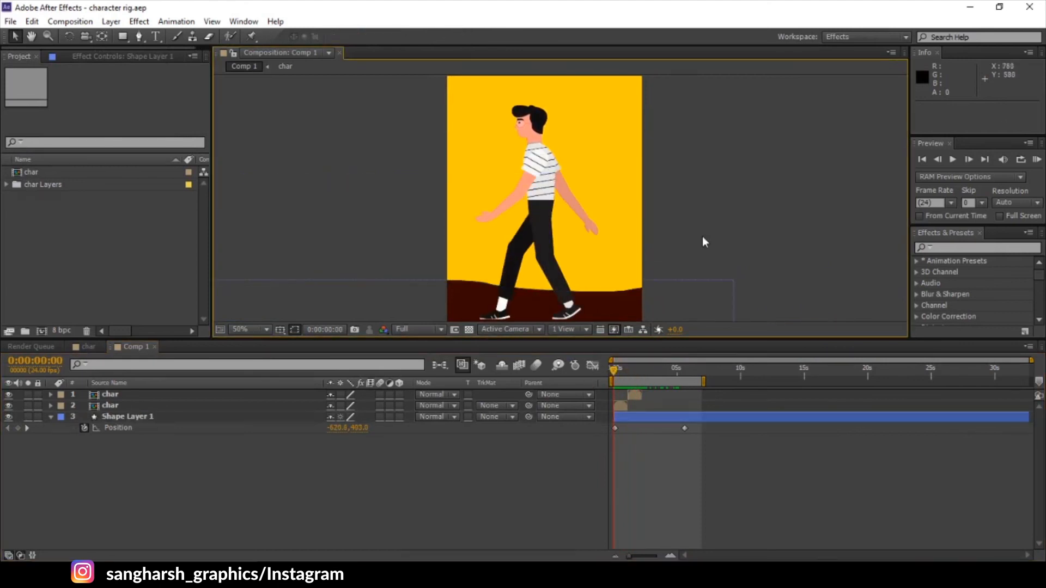
key(space)
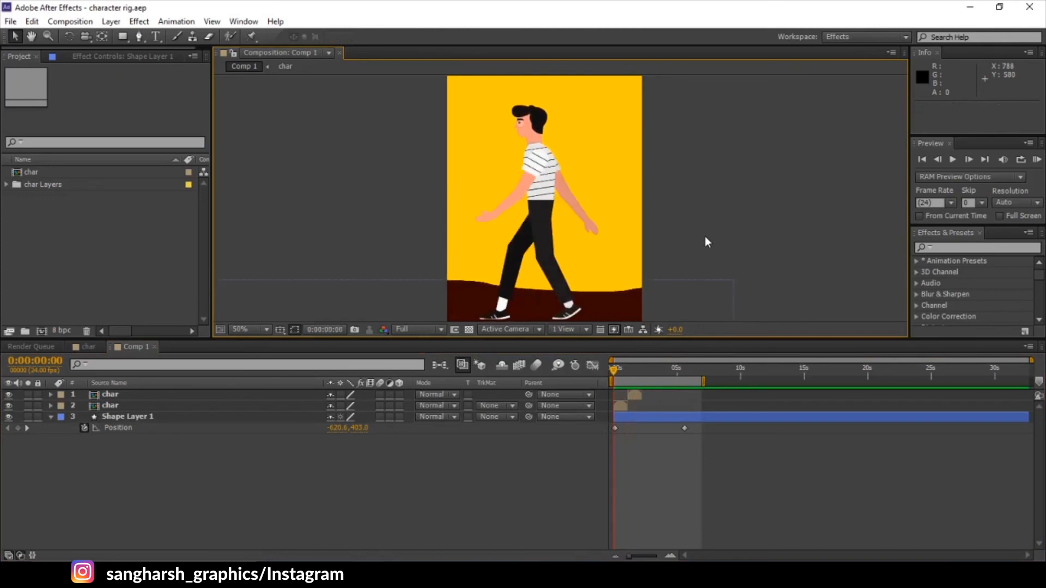
Step: Turn on Position keyframing for the lower char layer at frame 0 of Comp 1
click(654, 416)
click(560, 310)
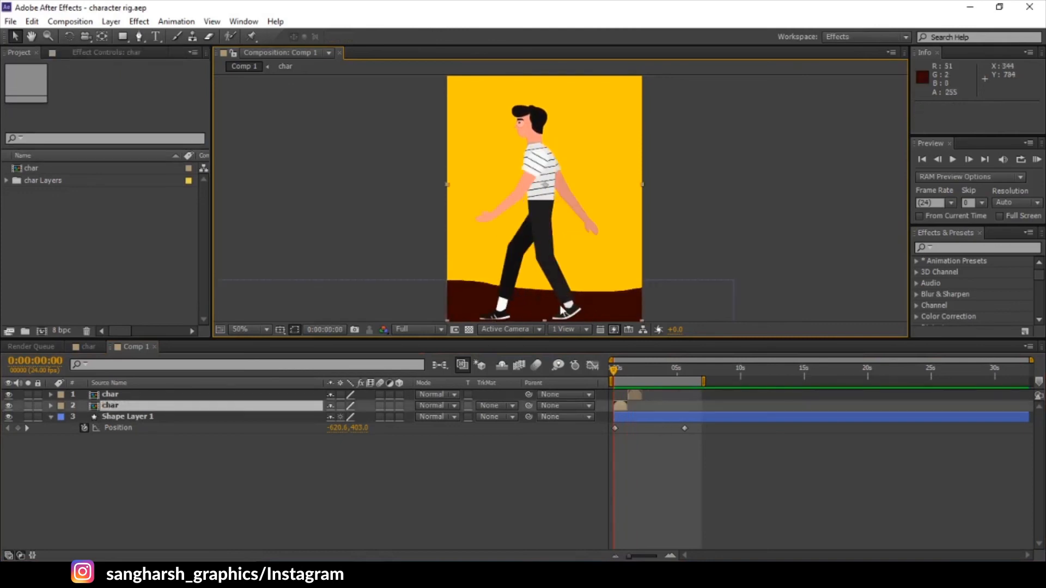
click(621, 403)
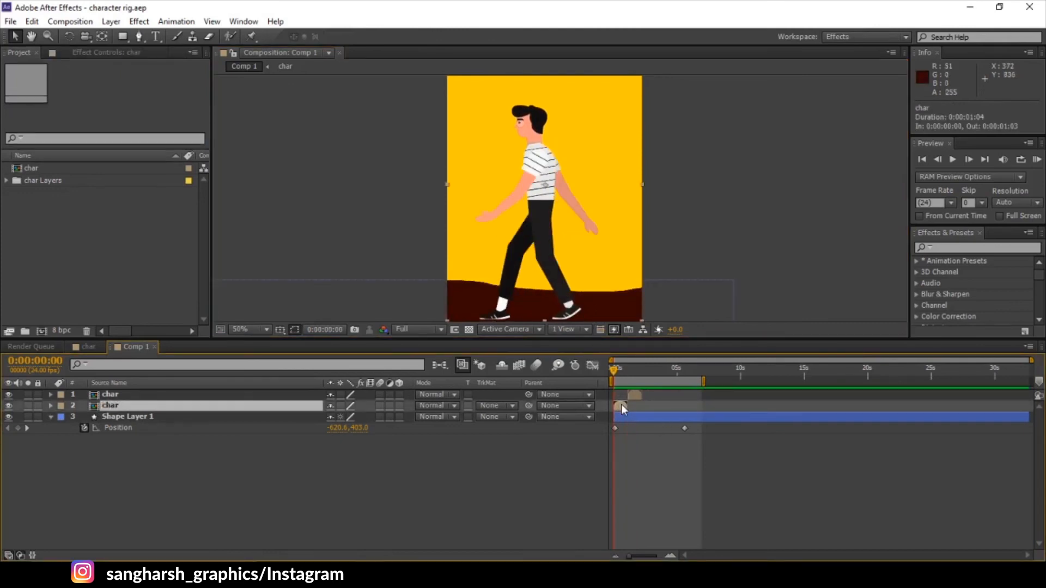
key(p)
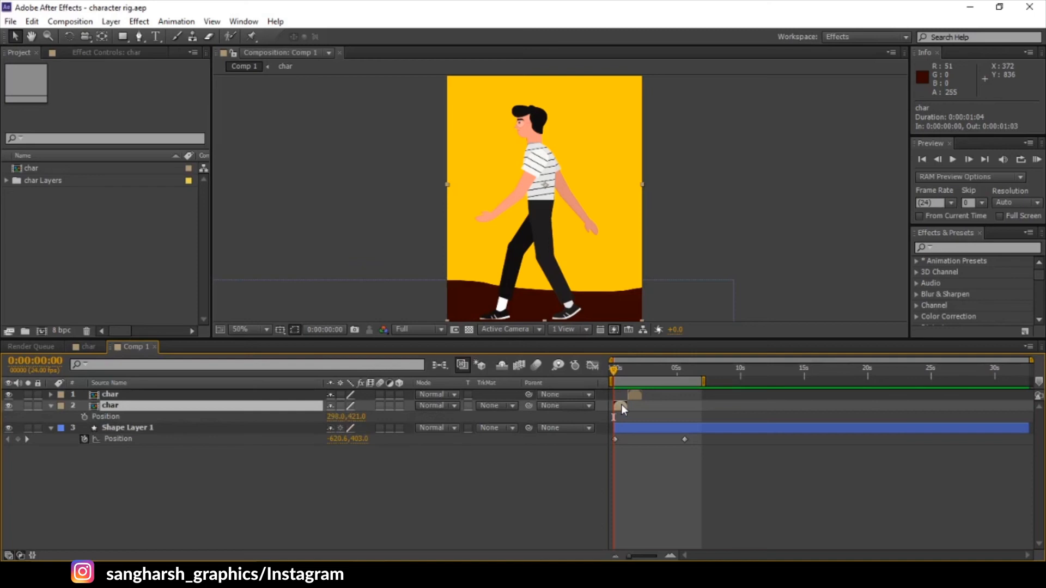
click(84, 417)
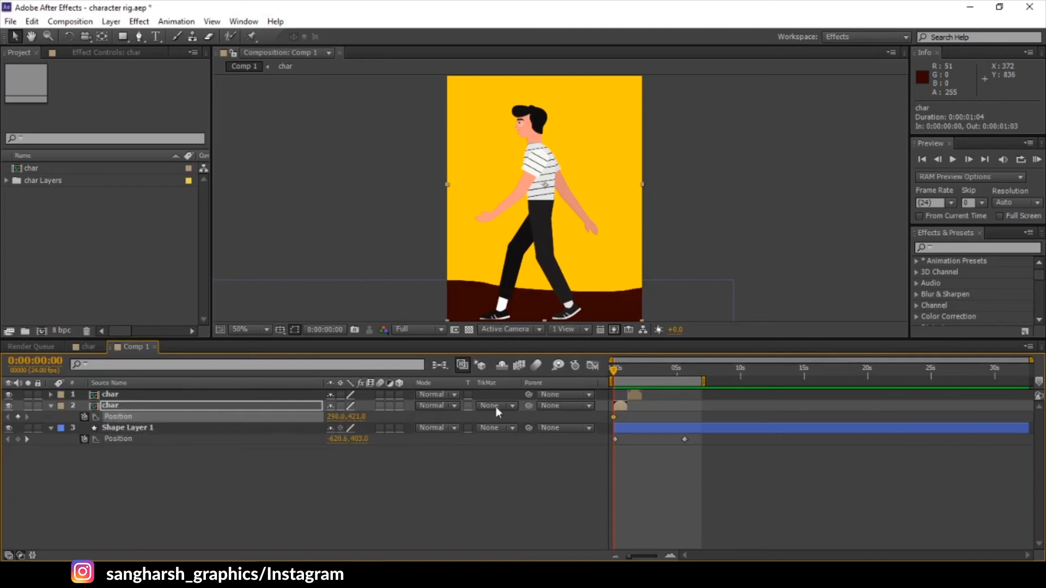
Step: Keyframe the lower char layer's Position outside the right edge at frame 0 and at about -214, 429 at 0:00:01:03
drag(614, 369, 628, 368)
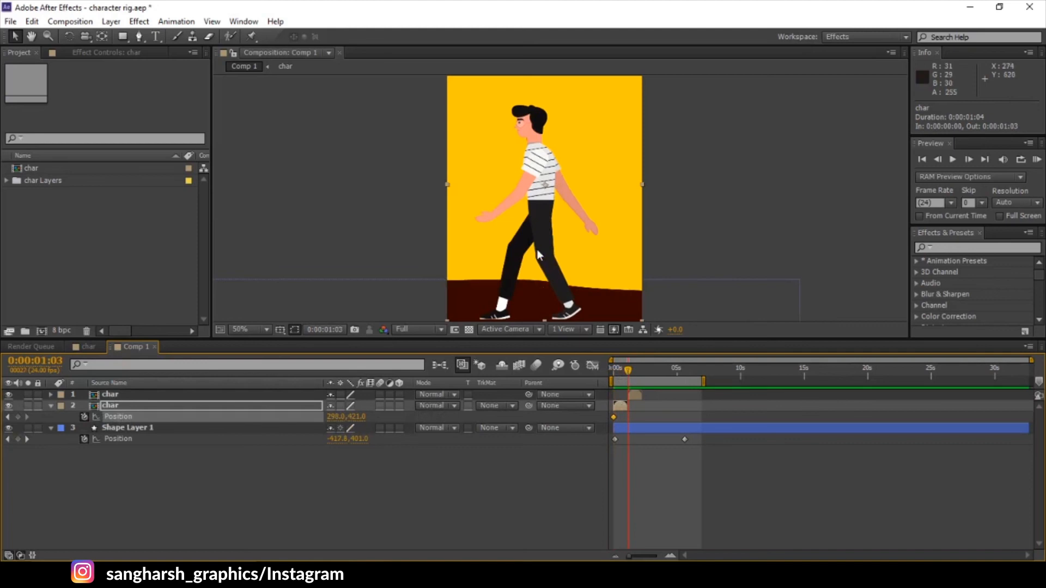
click(614, 372)
drag(547, 235, 718, 231)
drag(610, 371, 627, 369)
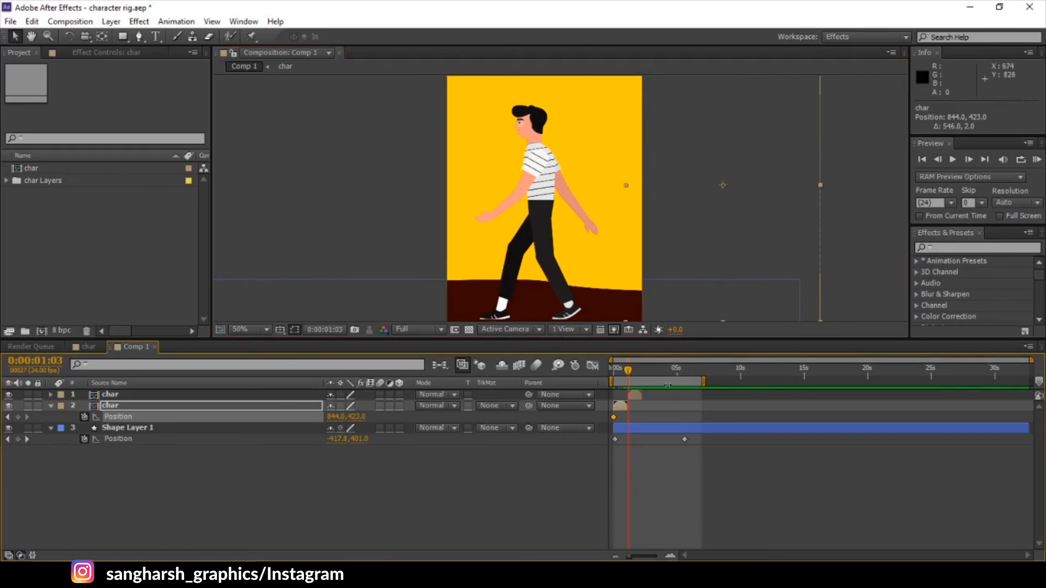
drag(722, 252, 420, 251)
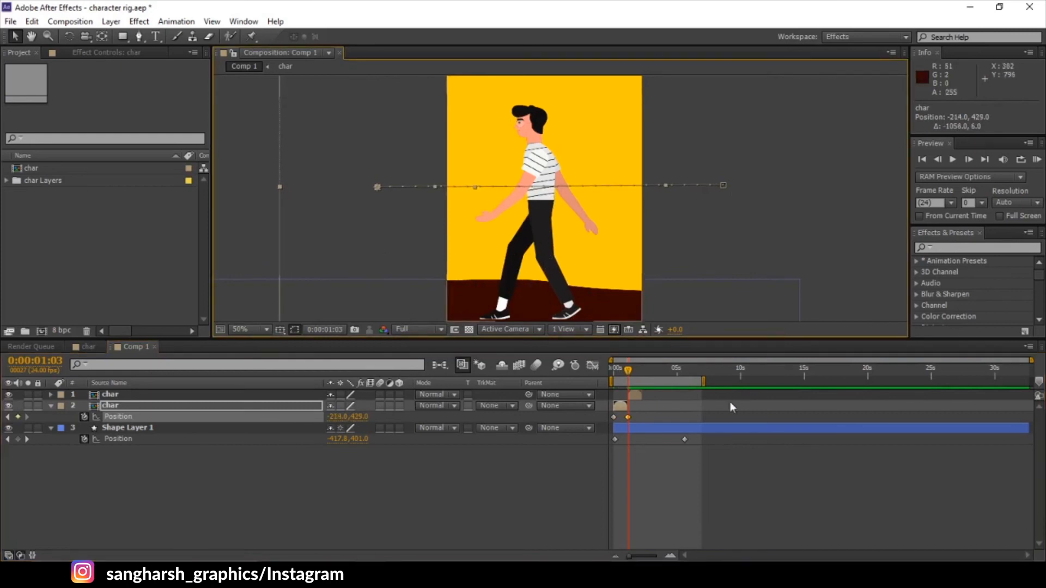
Step: Hide the upper char layer, preview the moving character from frame 0 and select Shape Layer 1 at frame 12
click(8, 394)
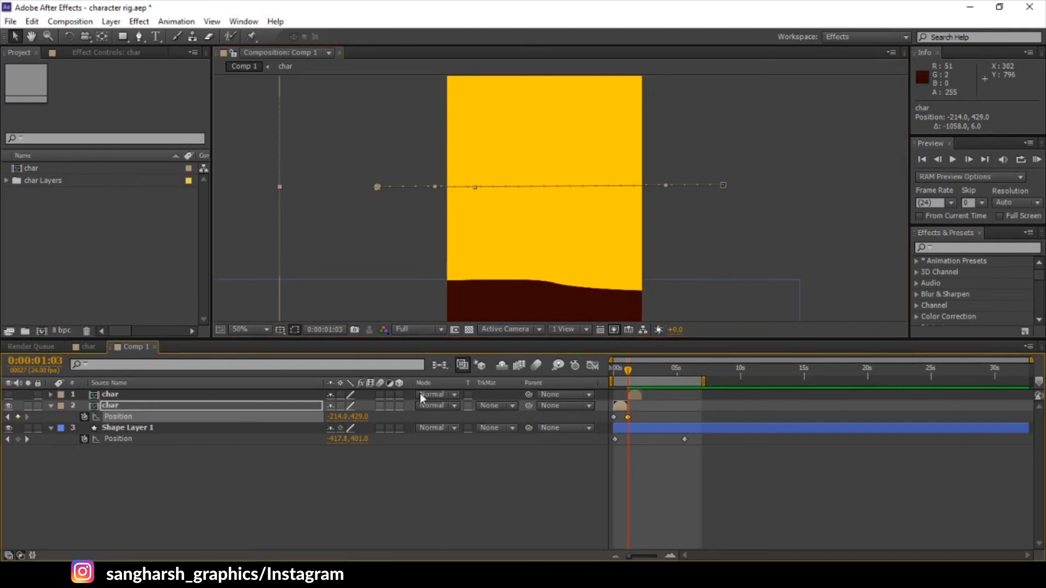
click(616, 371)
click(655, 466)
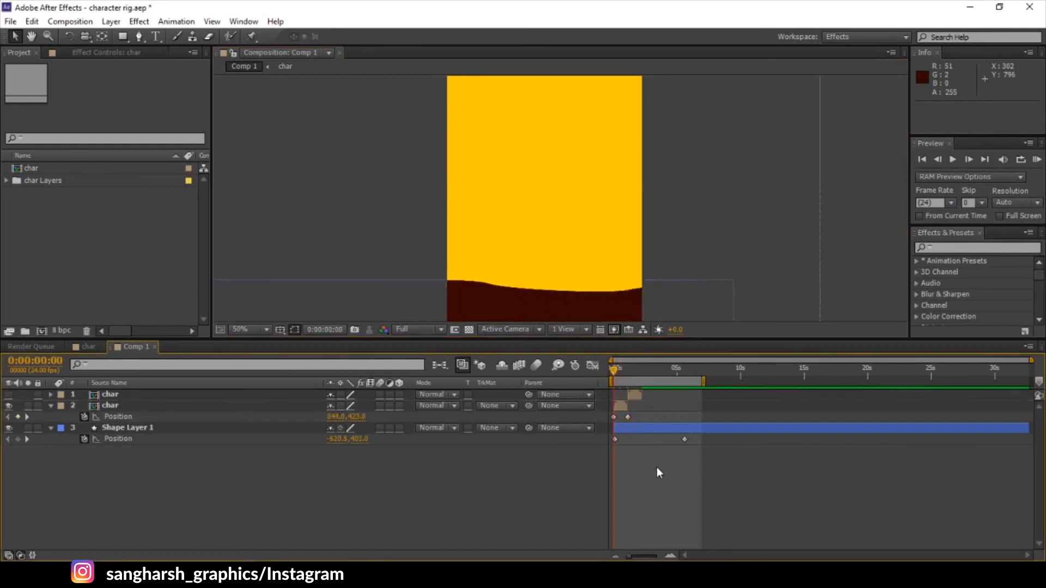
key(space)
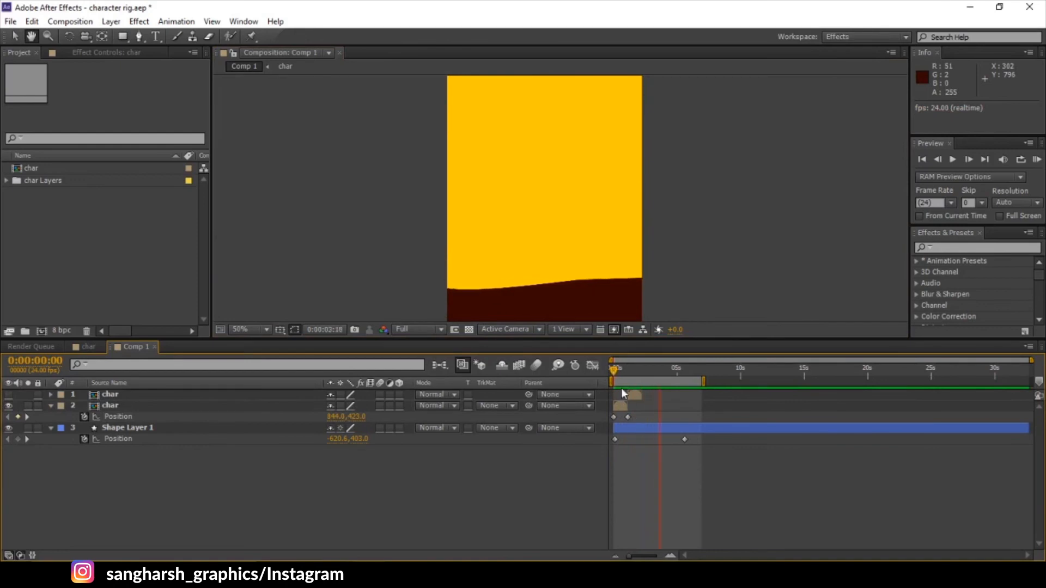
click(623, 372)
mouse_move(622, 371)
mouse_down()
mouse_move(612, 374)
mouse_move(622, 377)
mouse_up()
click(625, 428)
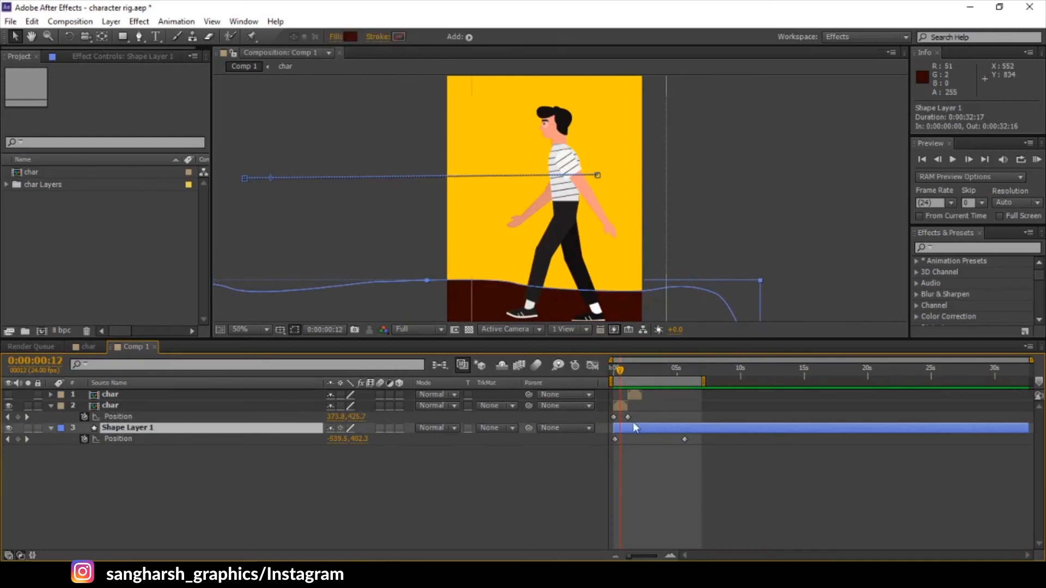
Step: Slow the lower char layer's movement by shifting its second Position keyframe to 0:00:03:19 and scrub to check it
mouse_move(629, 417)
drag(628, 417, 662, 417)
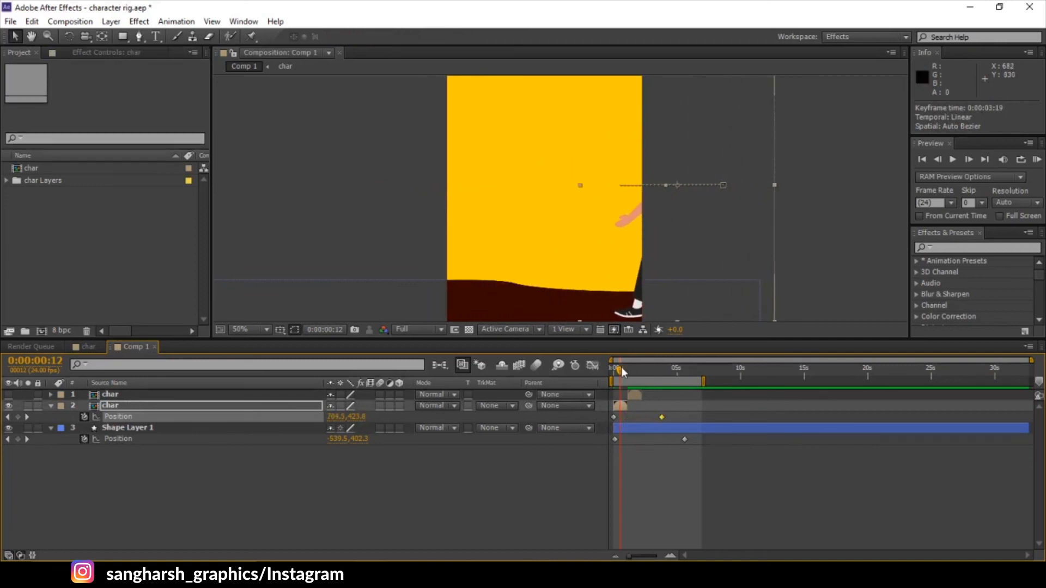
mouse_move(621, 367)
mouse_down()
mouse_move(629, 374)
mouse_move(615, 375)
mouse_move(627, 378)
mouse_up()
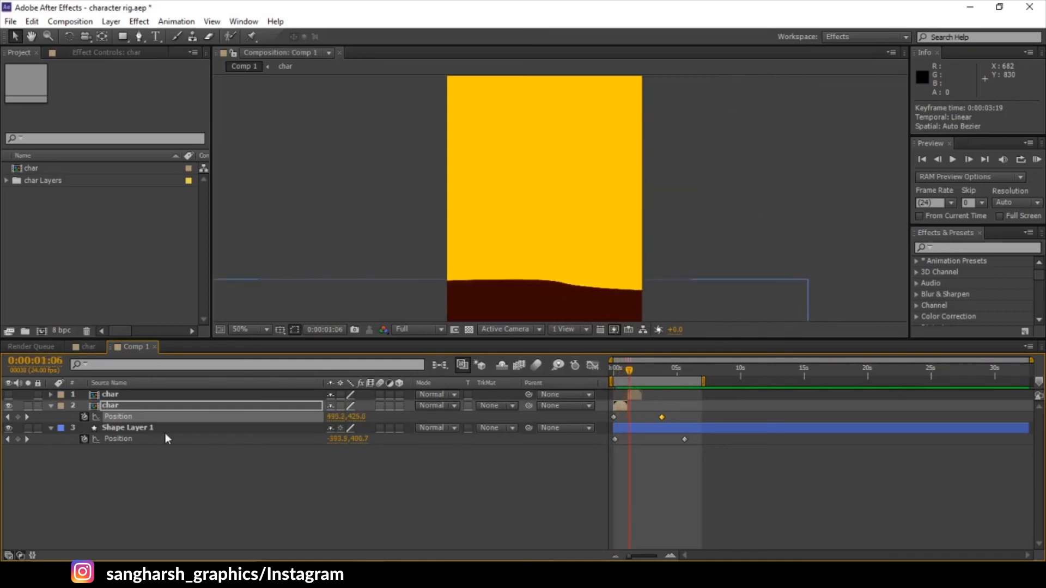
Step: Undo the lower char layer's Position keyframes and the hiding of the upper char layer, and leave everything deselected
key(ctrl+z)
key(ctrl+z)
key(ctrl+z)
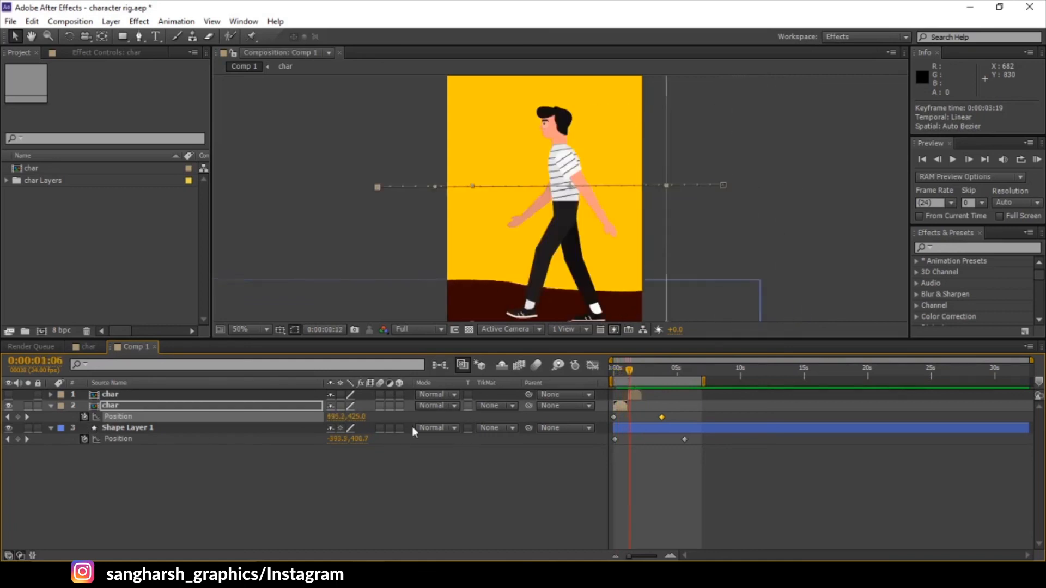
key(ctrl+z)
key(ctrl+z)
key(ctrl+z)
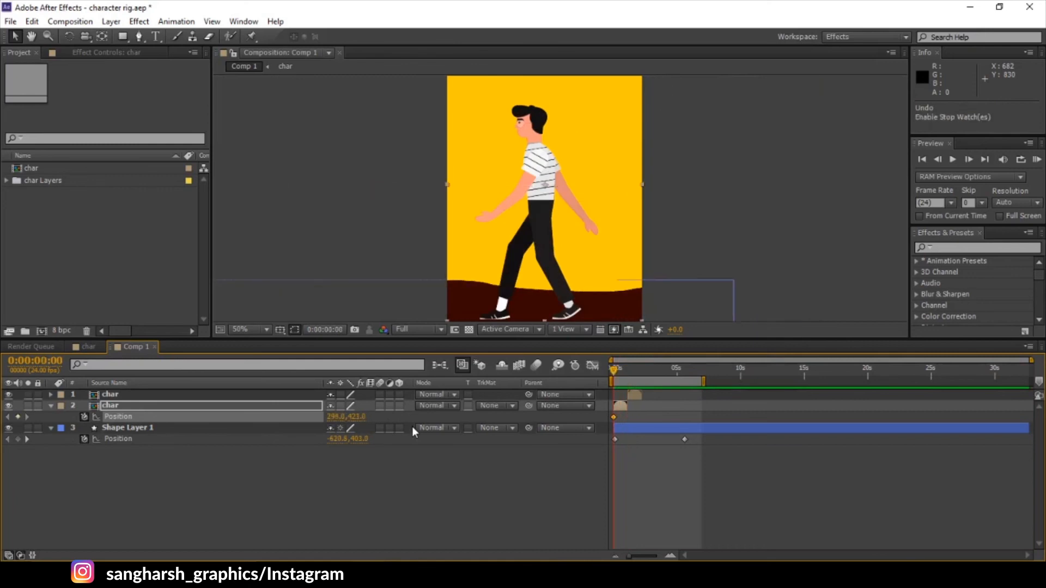
click(676, 437)
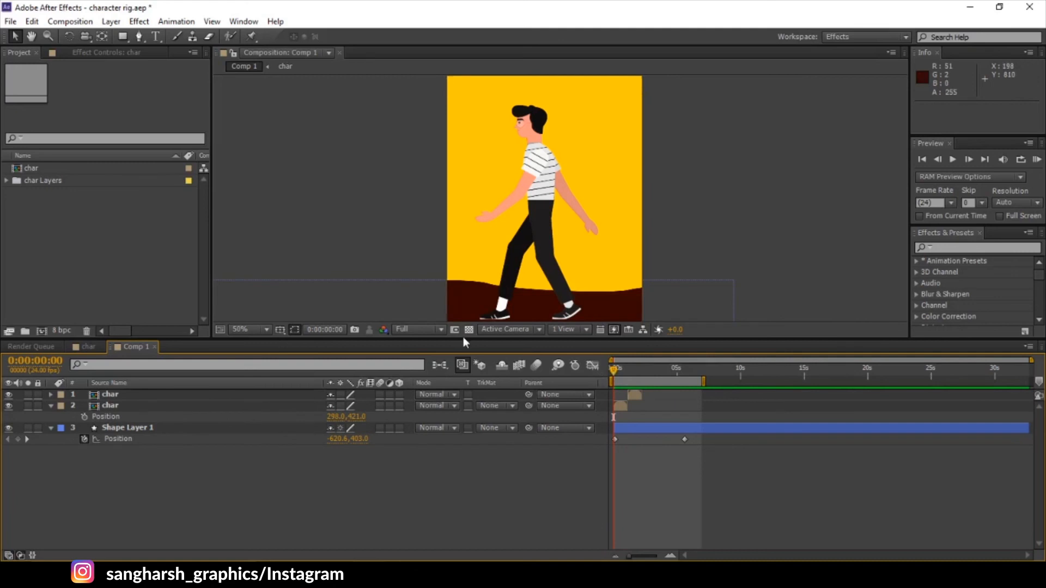
Step: Open the char composition, maximize its timeline and reveal the keyframed properties of all its layers
click(88, 346)
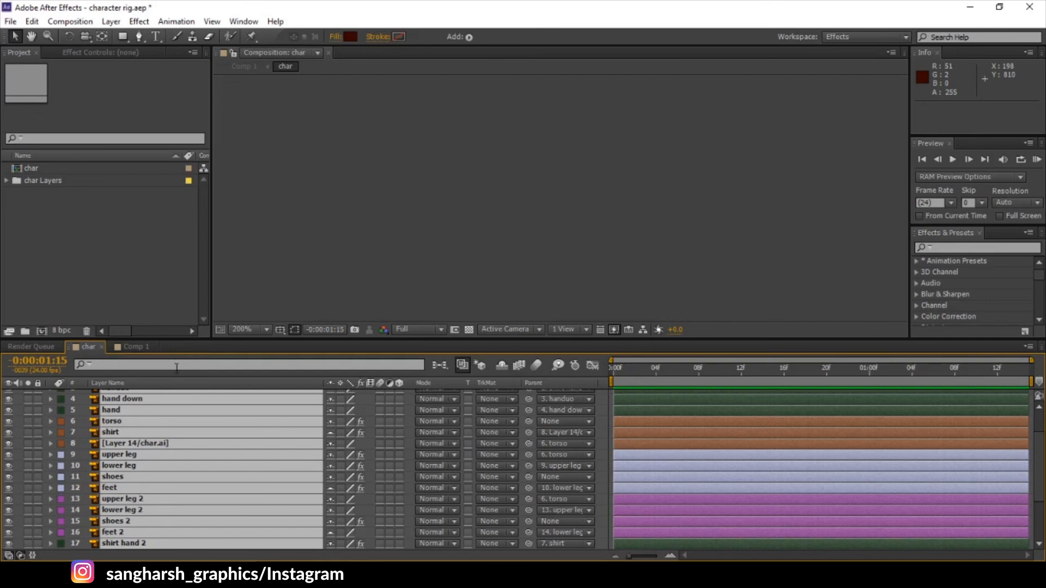
key(grave)
click(263, 441)
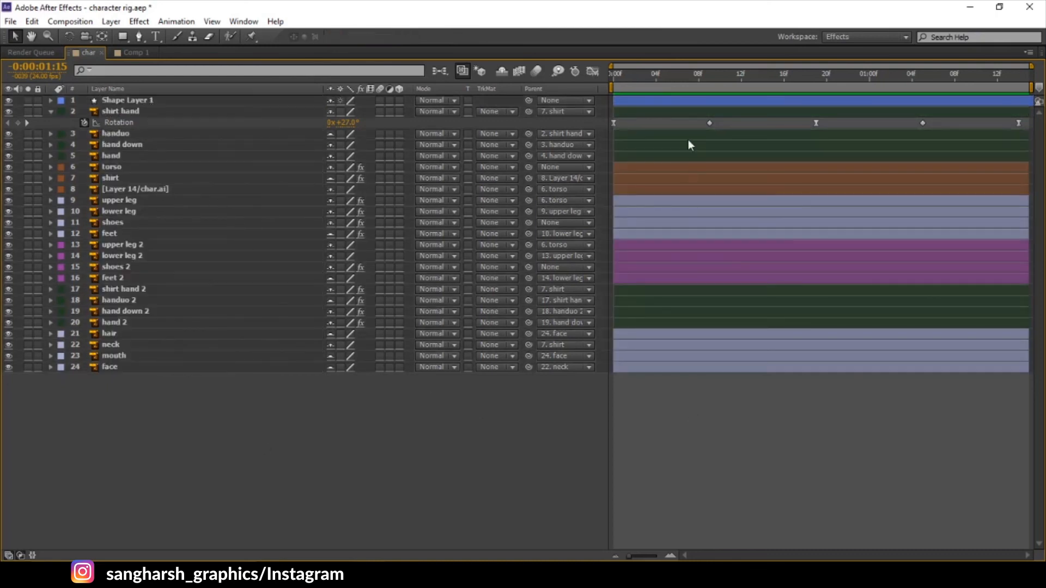
drag(275, 484, 196, 89)
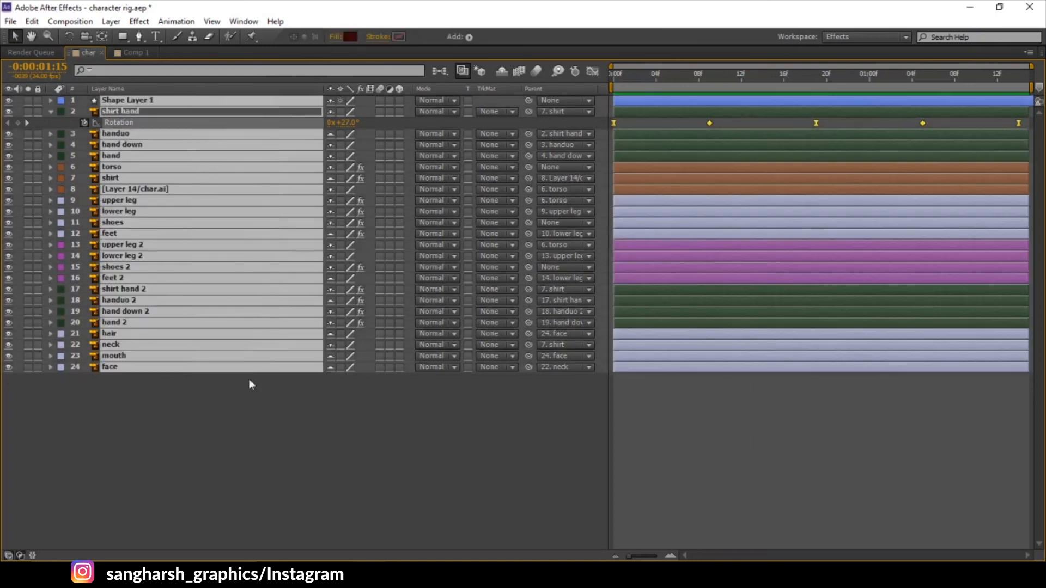
click(250, 421)
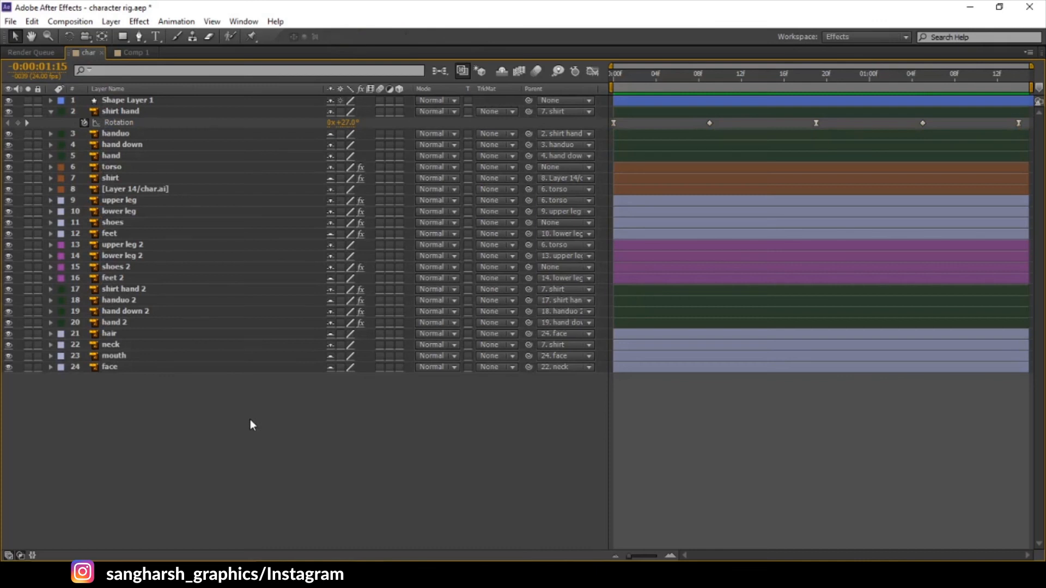
key(u)
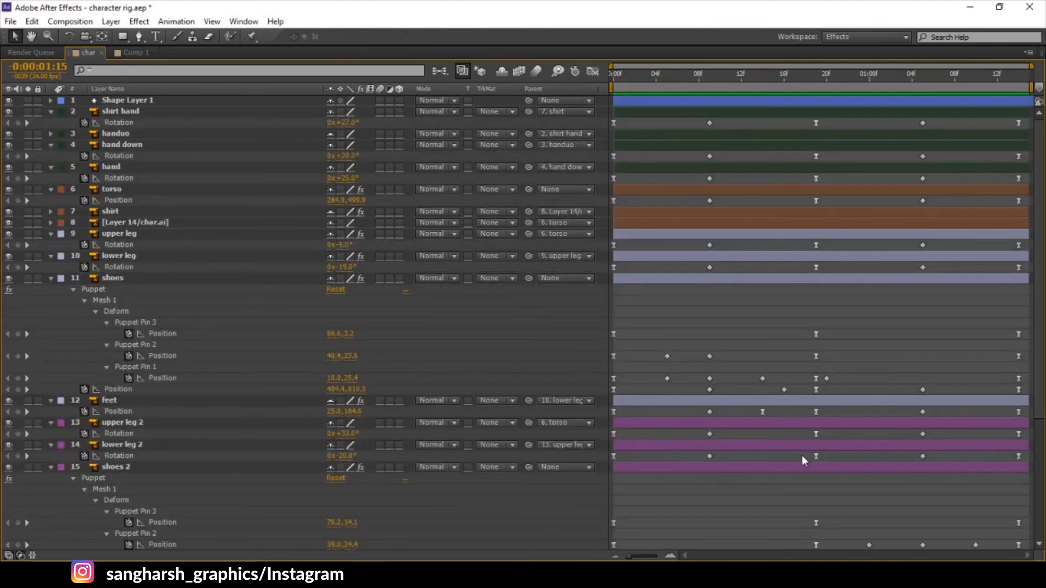
Step: Examine the walk cycle's keyframes at frame 9, frame 19 and 0:00:01:05, and the shoes' pose back at frame 9
scroll(802, 457, down, 2)
scroll(801, 455, down, 3)
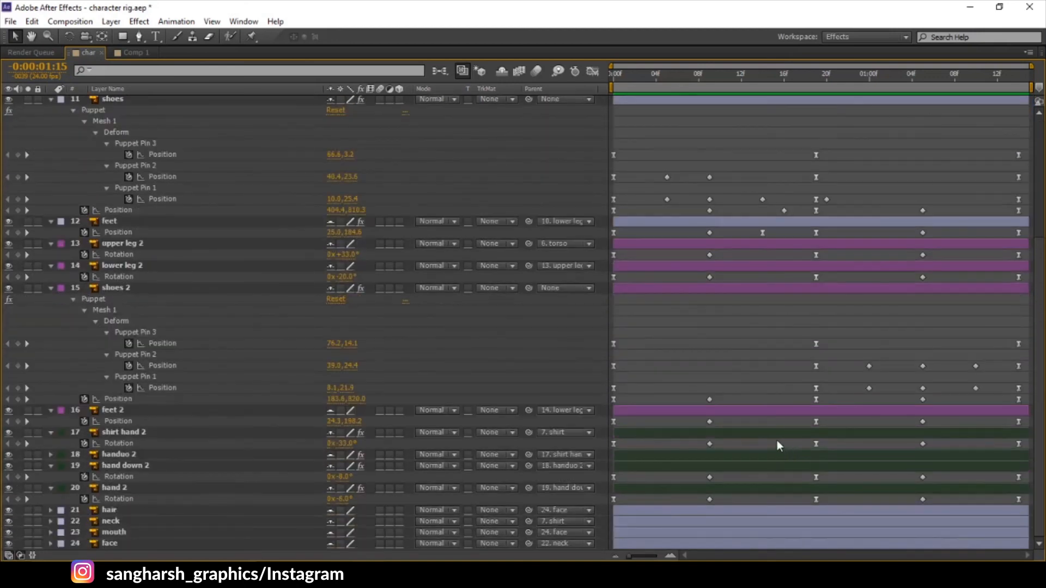
scroll(703, 251, up, 5)
drag(720, 77, 706, 79)
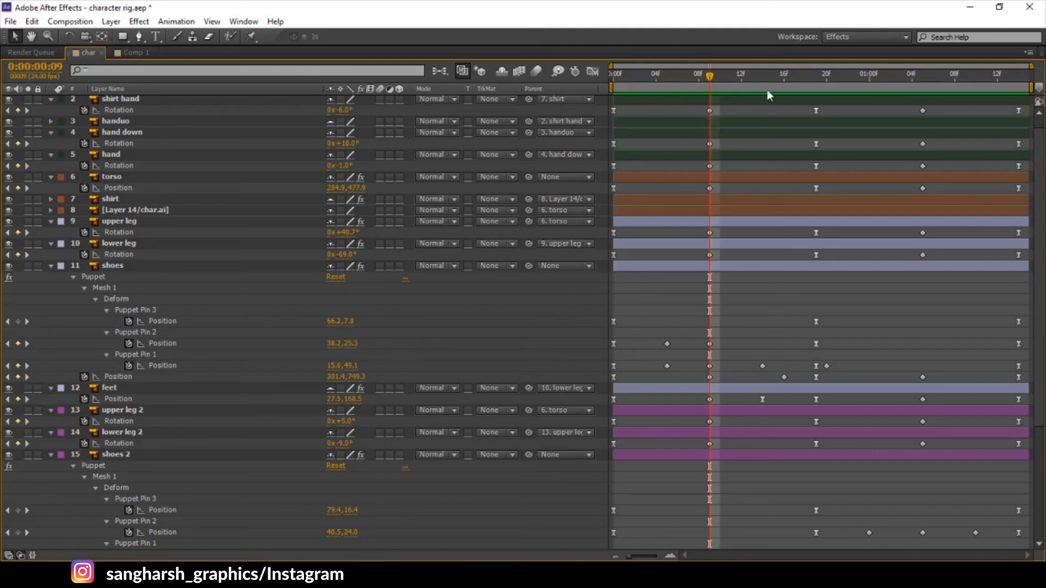
click(816, 79)
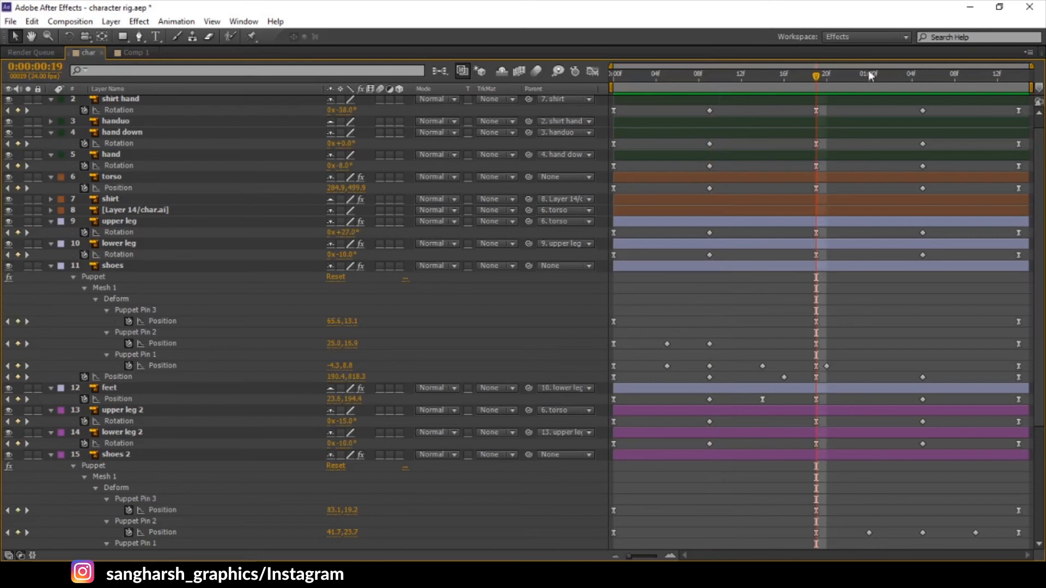
click(923, 78)
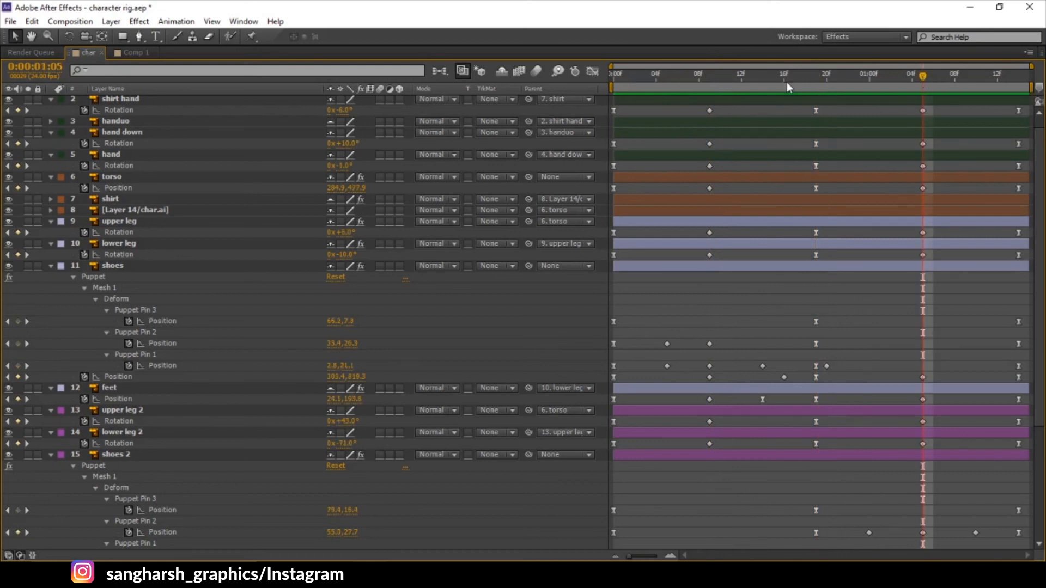
click(815, 77)
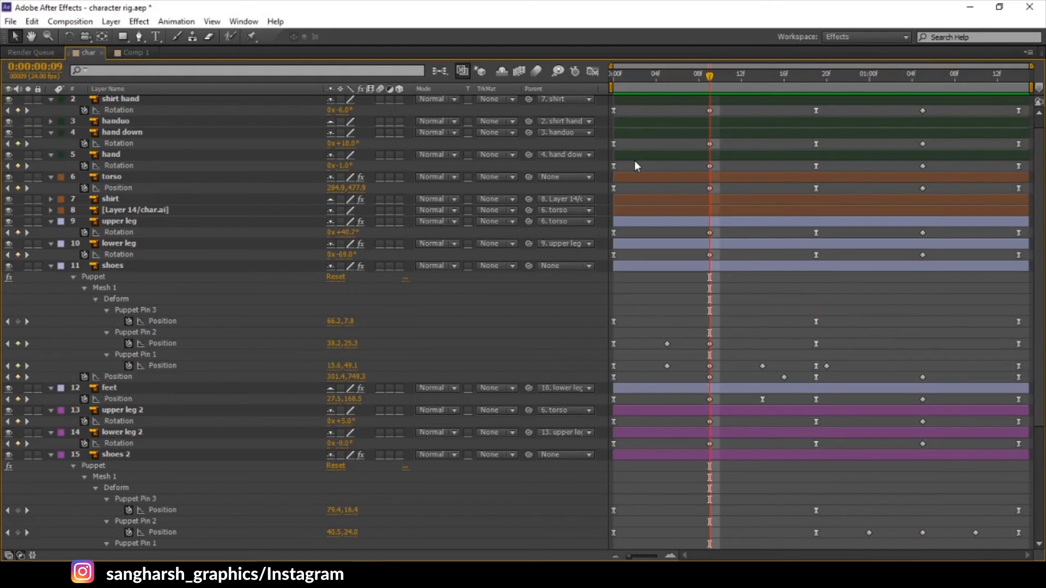
key(grave)
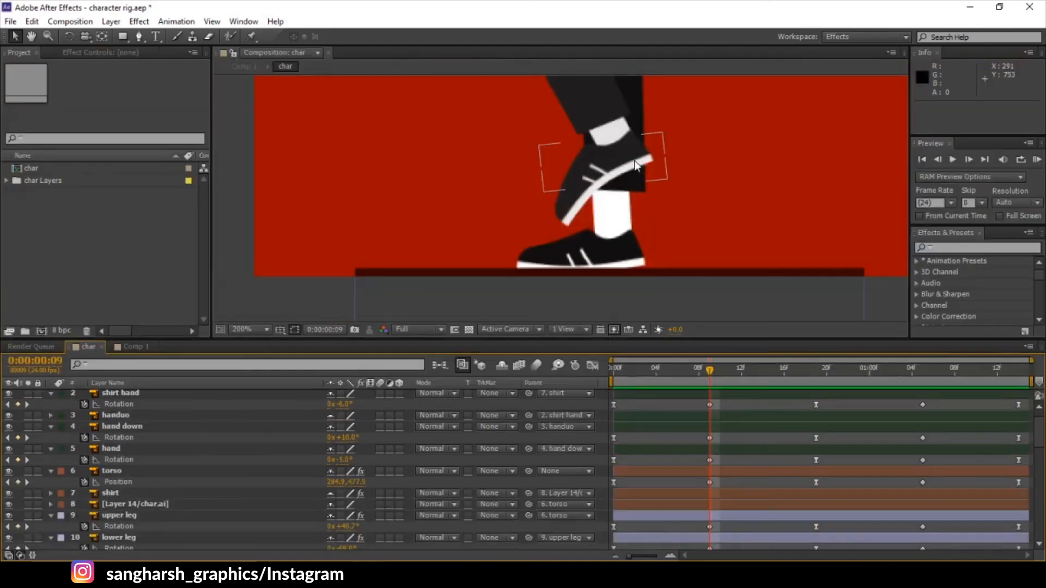
key(comma)
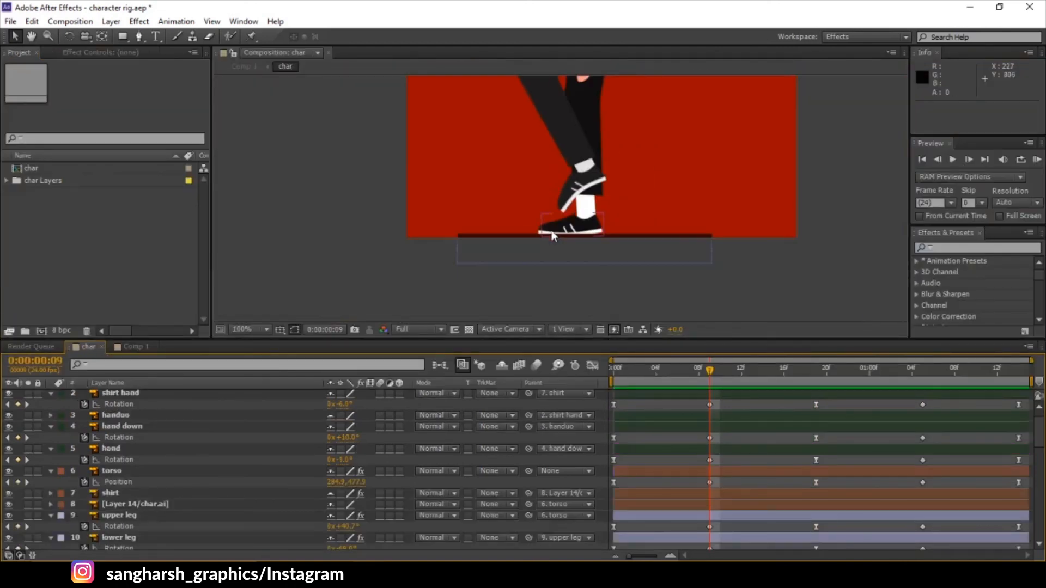
Step: Return to Comp 1, fit the whole composition in the viewer up to 100% and preview the walk
click(125, 347)
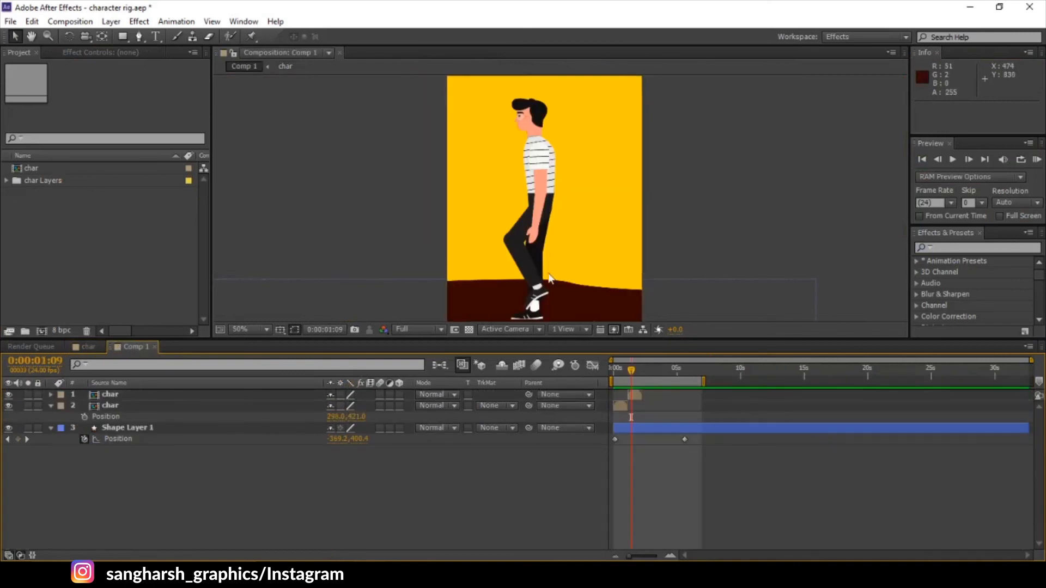
click(256, 329)
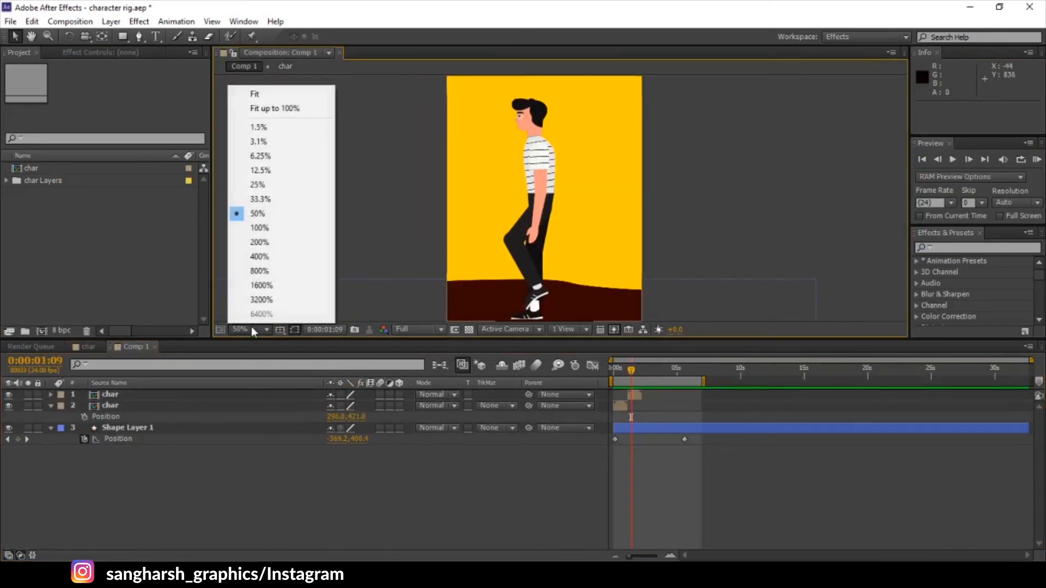
click(297, 110)
key(space)
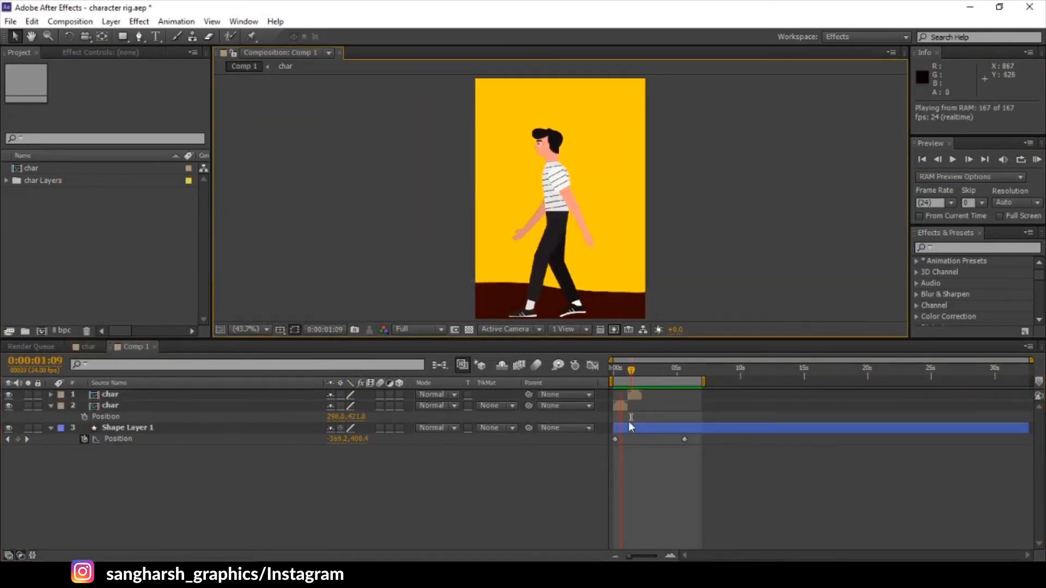
Step: Duplicate the top char layer twice, place the copies end to end after it in time and preview Comp 1
click(636, 394)
key(ctrl+d)
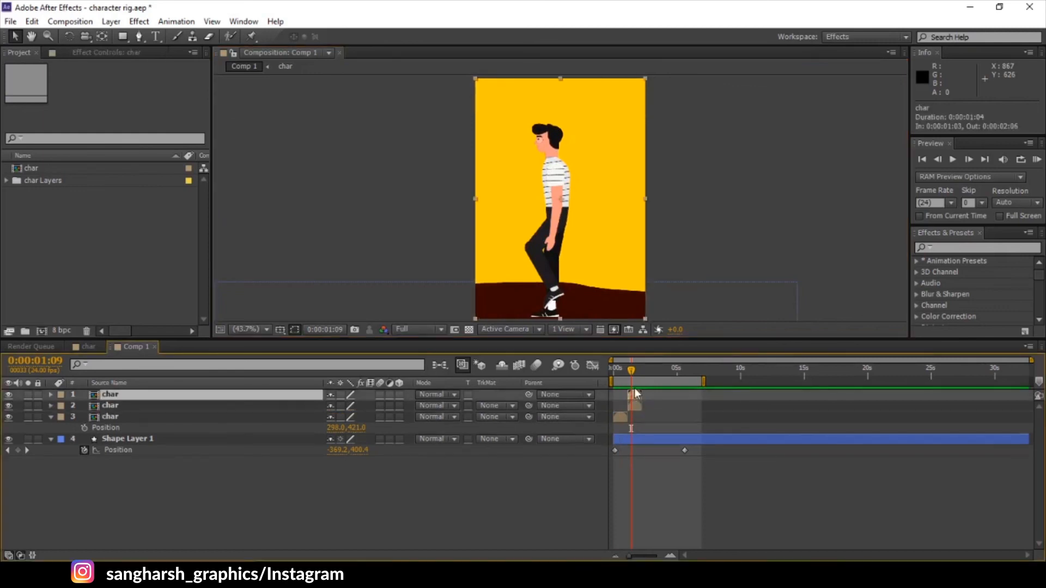
drag(642, 395, 647, 393)
key(ctrl+d)
drag(663, 395, 664, 398)
key(space)
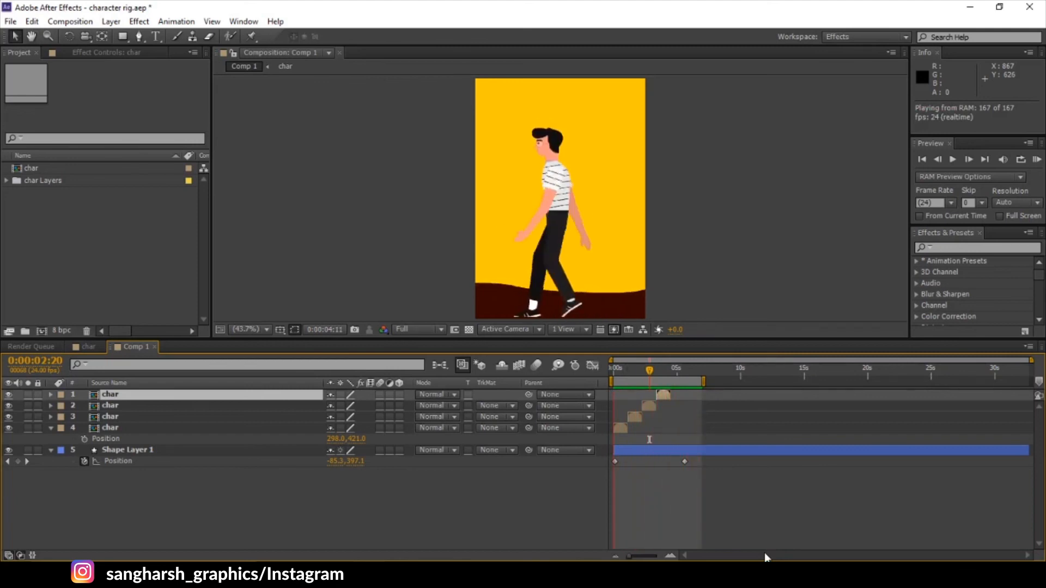
key(space)
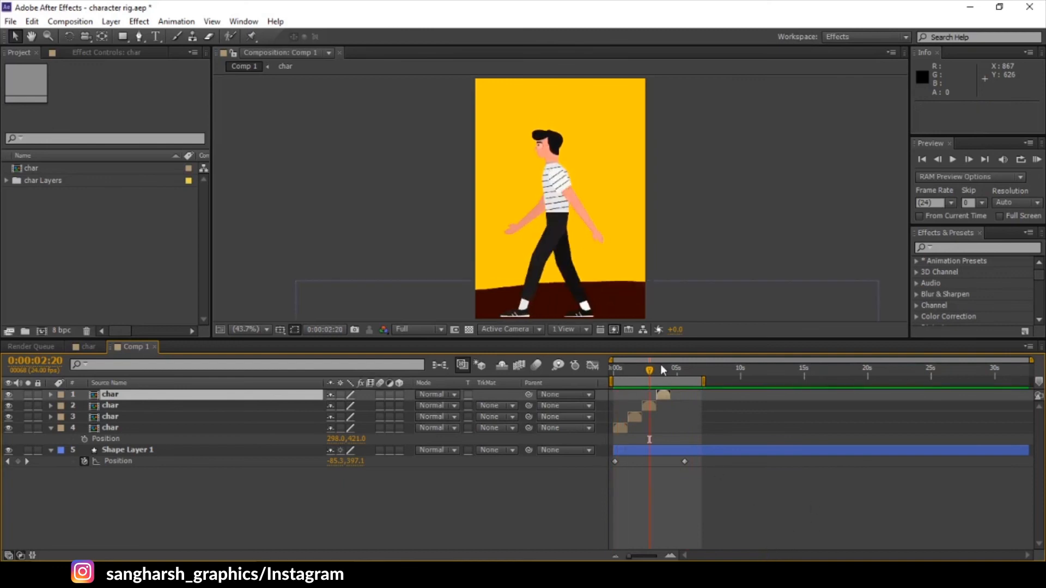
Step: Add one more char copy end to end after the last one and trim Comp 1 to a work area ending at 0:00:05:14
key(ctrl+d)
drag(661, 395, 686, 382)
right_click(677, 381)
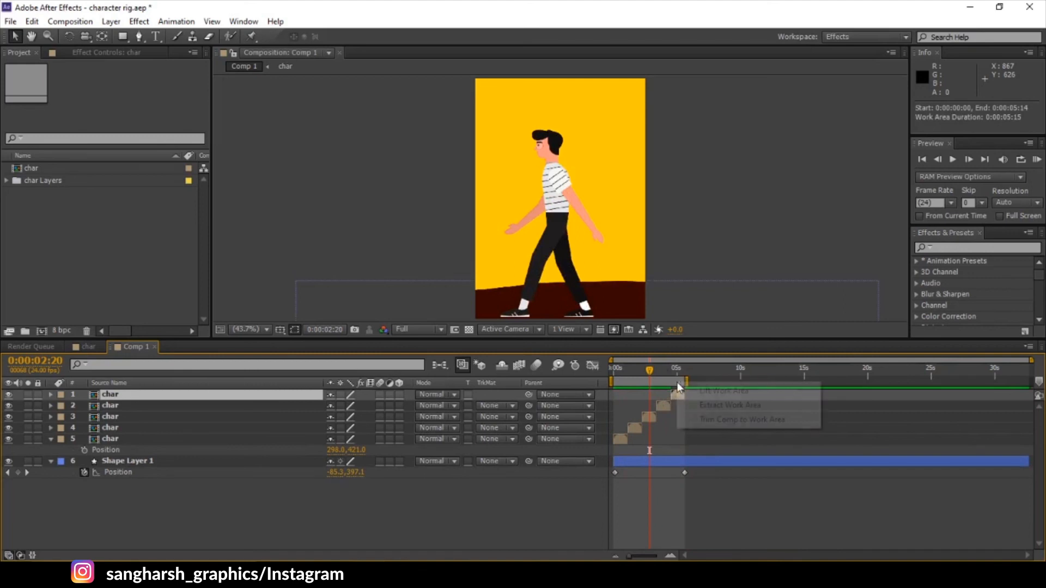
click(701, 419)
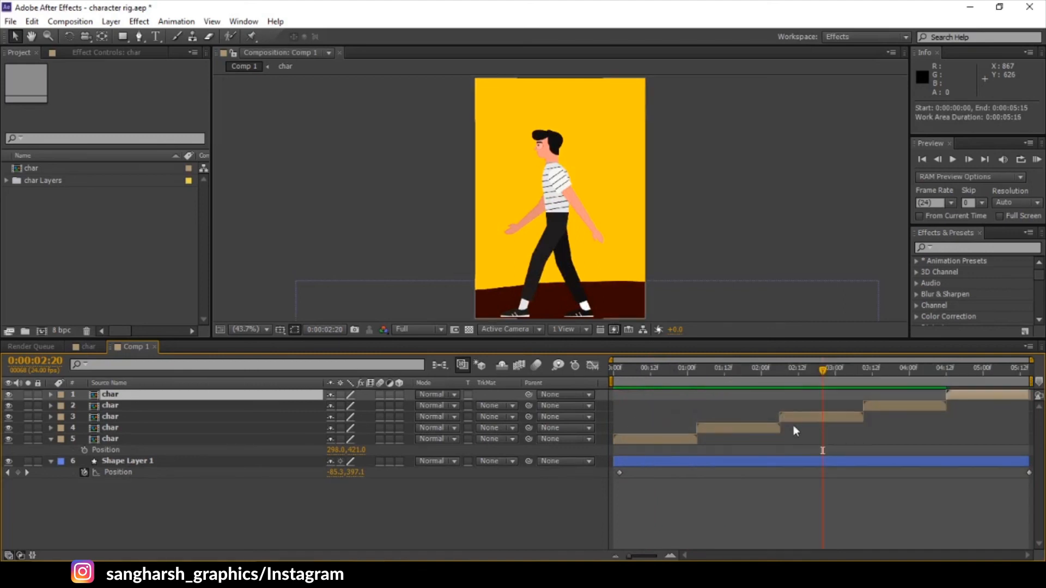
click(1027, 394)
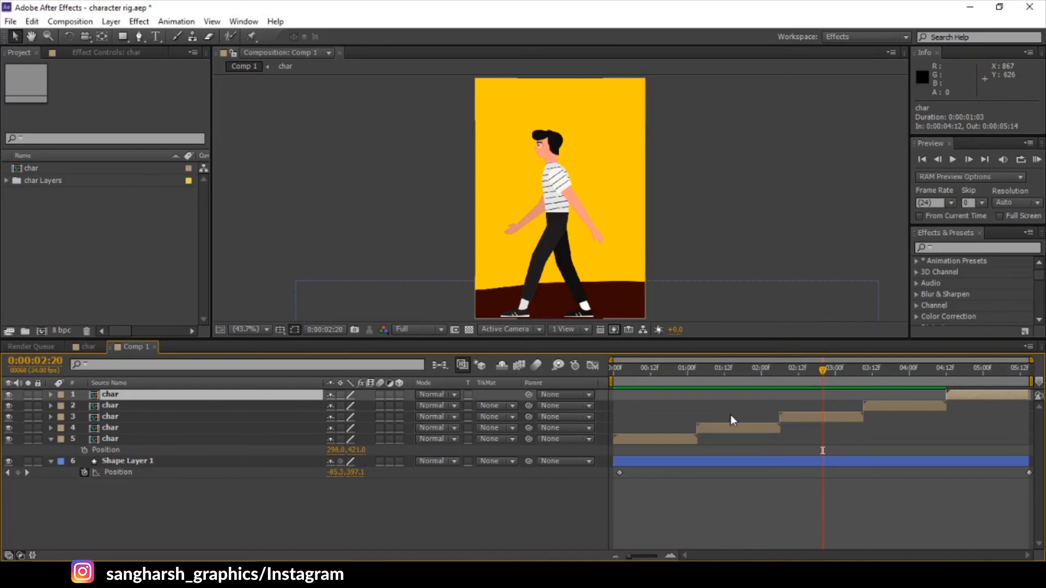
Step: Preview the extended walk in Comp 1 and examine the character and its feet on the ground at 0:00:00:14
scroll(476, 206, up, 2)
key(space)
drag(529, 139, 537, 2)
click(493, 238)
drag(824, 368, 651, 411)
key(space)
drag(576, 192, 553, 295)
scroll(554, 296, down, 2)
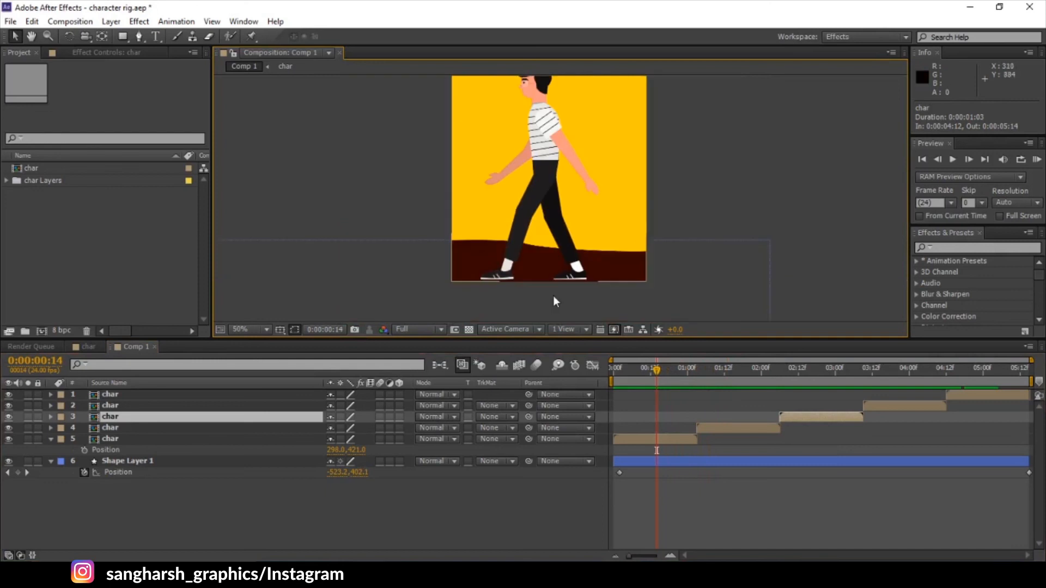
drag(684, 193, 686, 224)
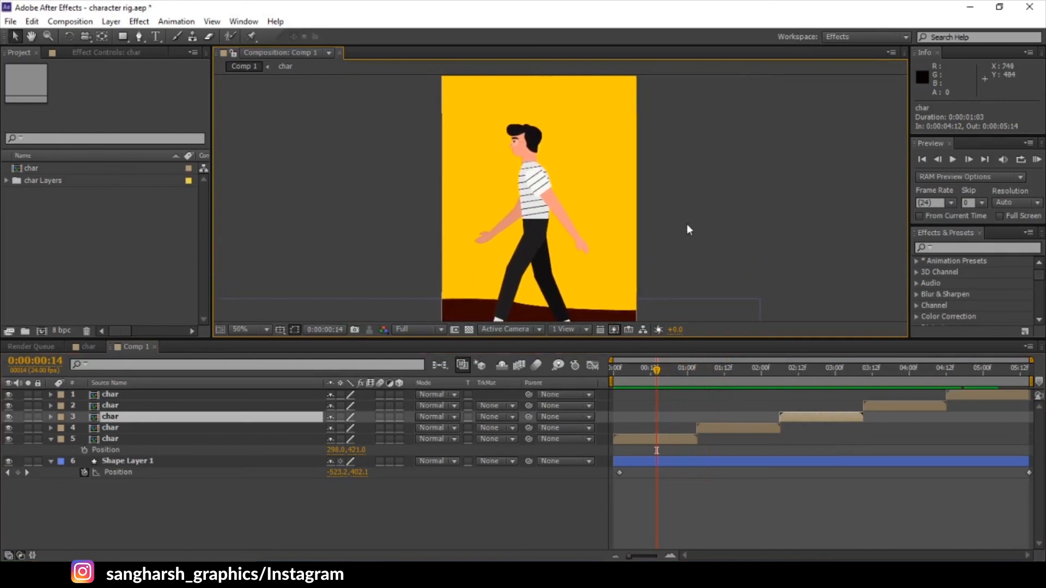
key(comma)
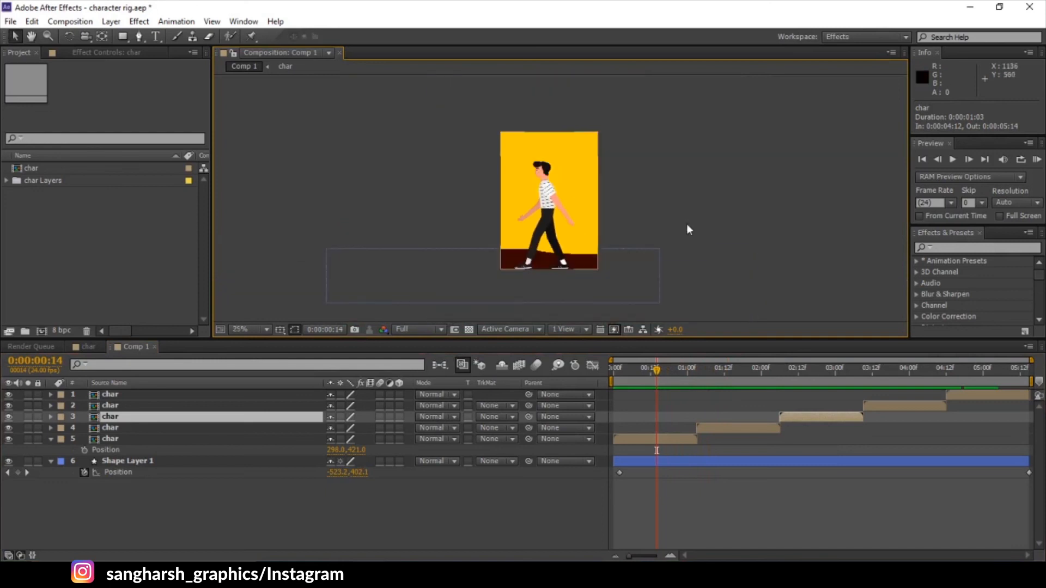
Step: Fit the whole composition in the viewer, enlarge the viewer area and preview the finished walk
click(245, 333)
click(297, 108)
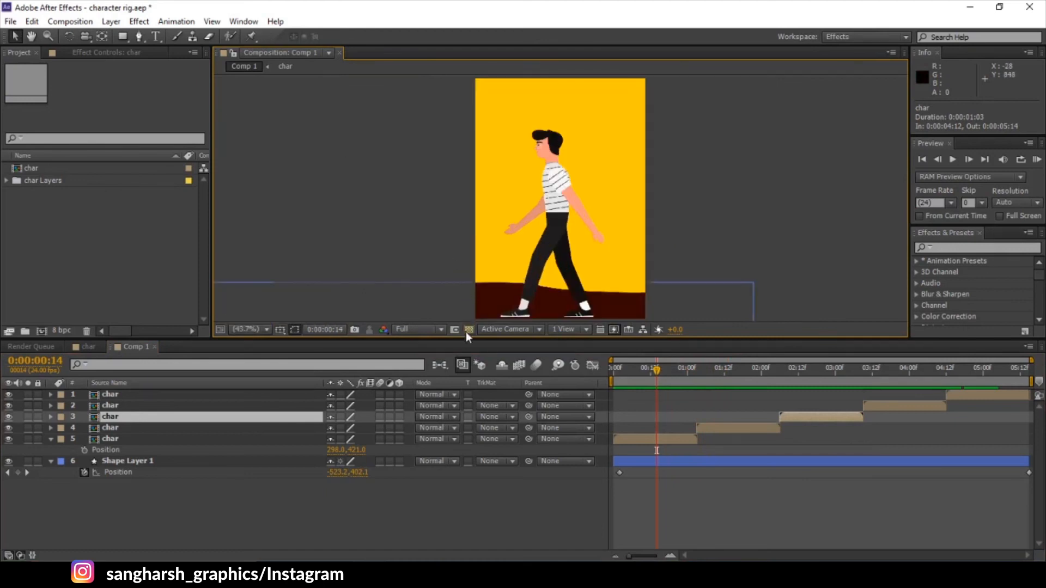
drag(465, 336, 459, 434)
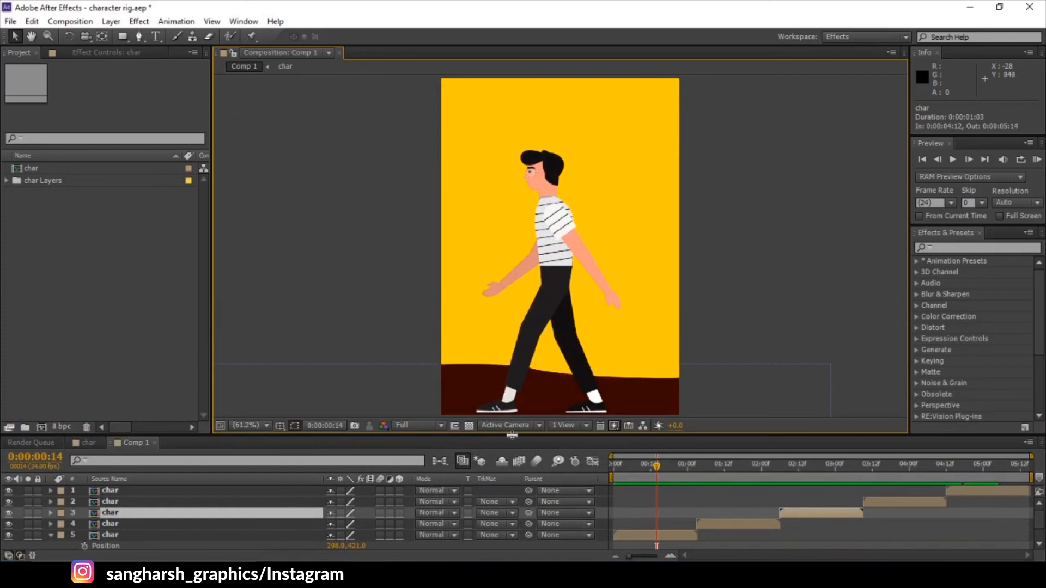
key(space)
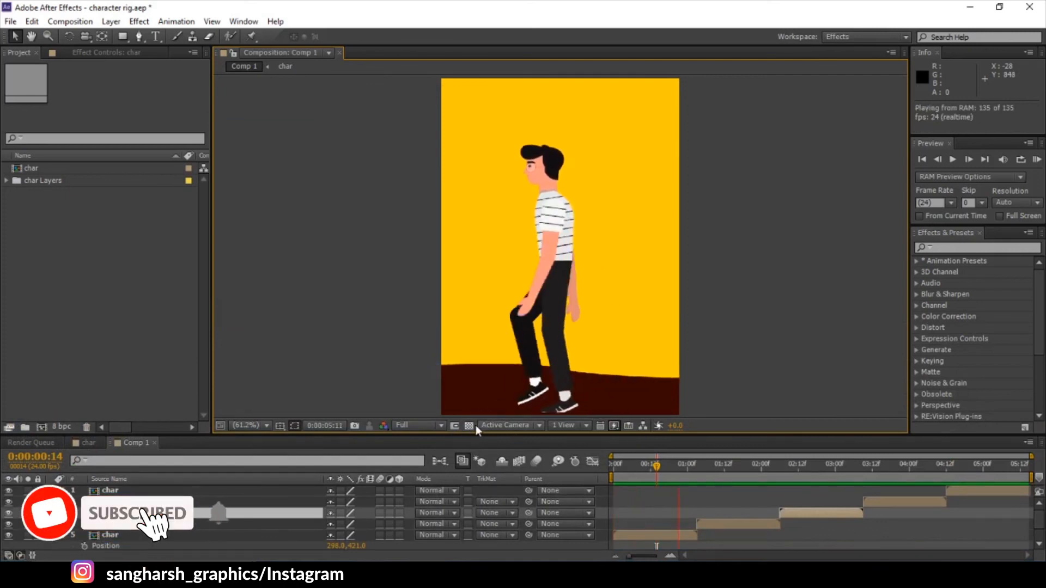